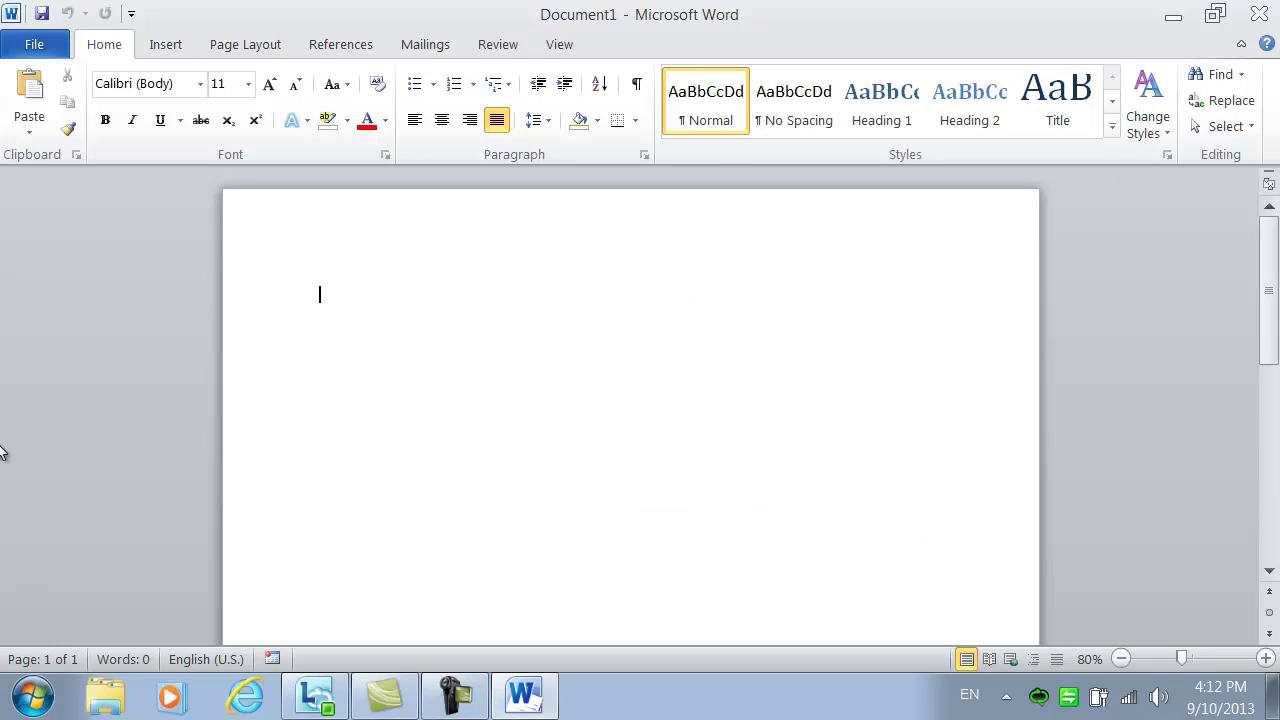
Step: Search the Office.com templates on the New page for 'article'
click(30, 44)
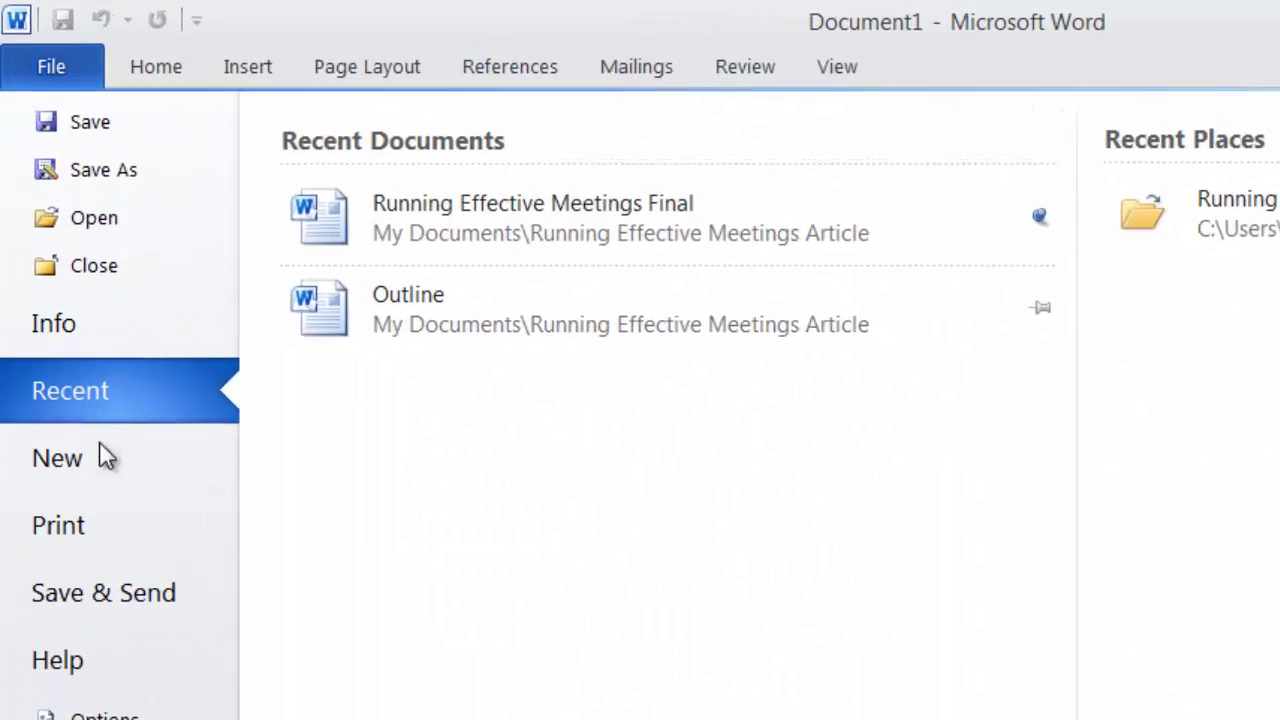
click(92, 418)
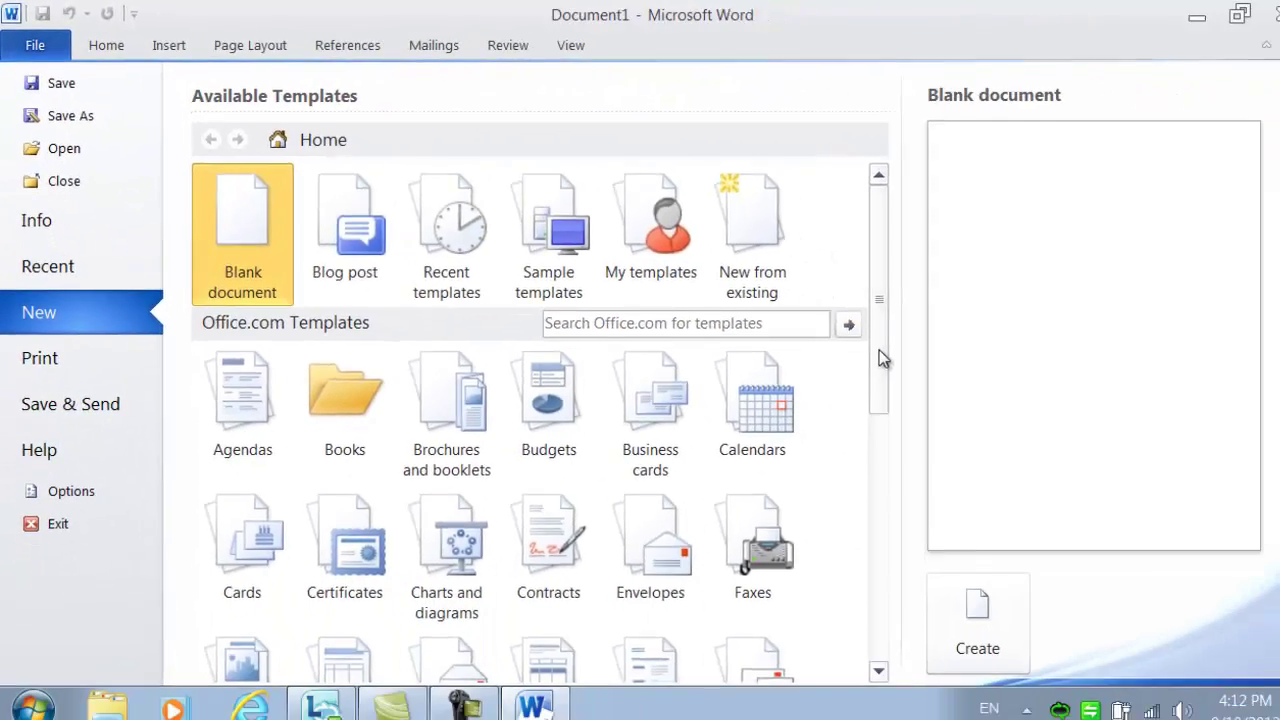
mouse_move(879, 352)
mouse_down()
mouse_move(887, 488)
mouse_move(875, 291)
mouse_up()
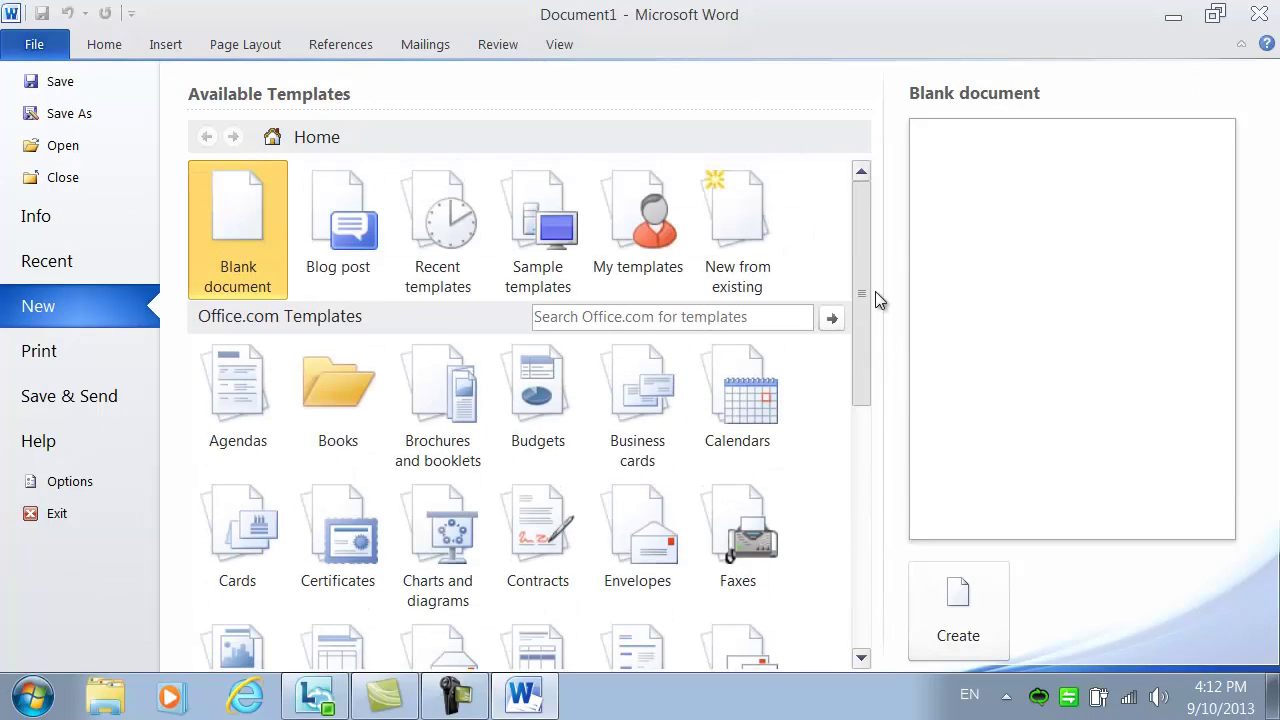
click(675, 317)
text(article)
key(Return)
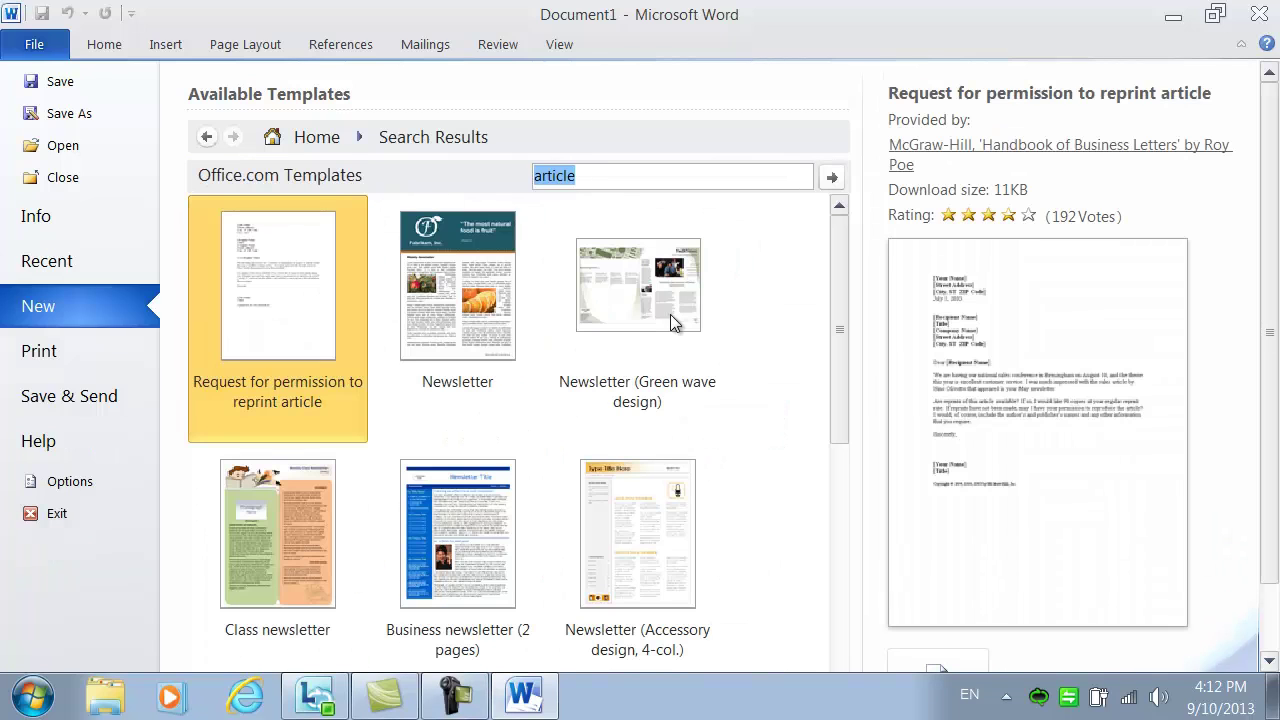
Step: Preview the Newsletter template, then create a new Blank document instead
click(458, 292)
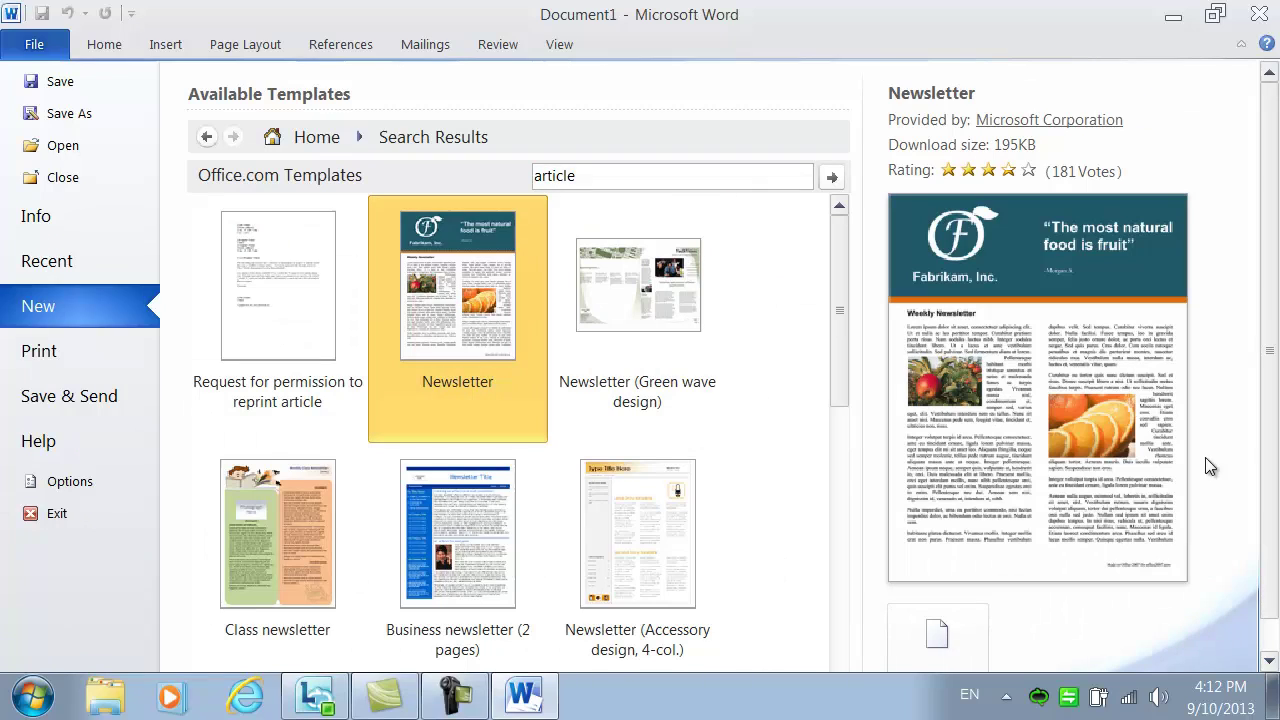
scroll(1273, 422, down, 1)
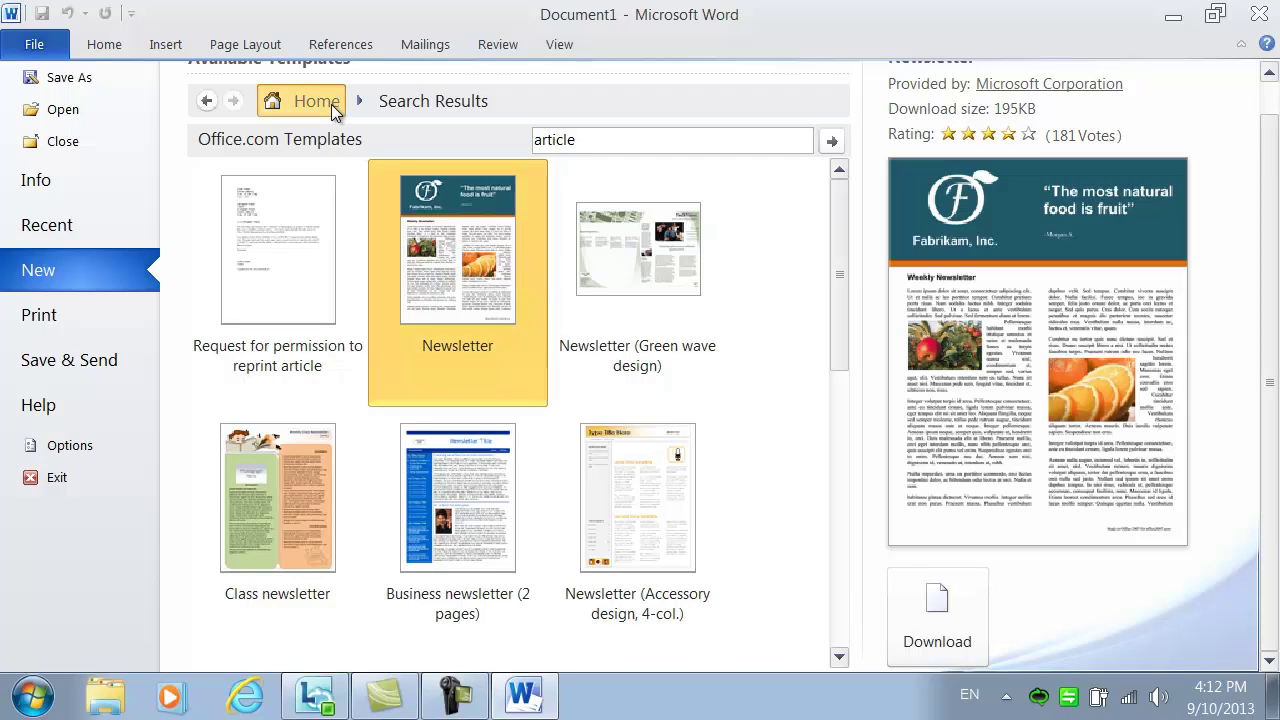
click(331, 104)
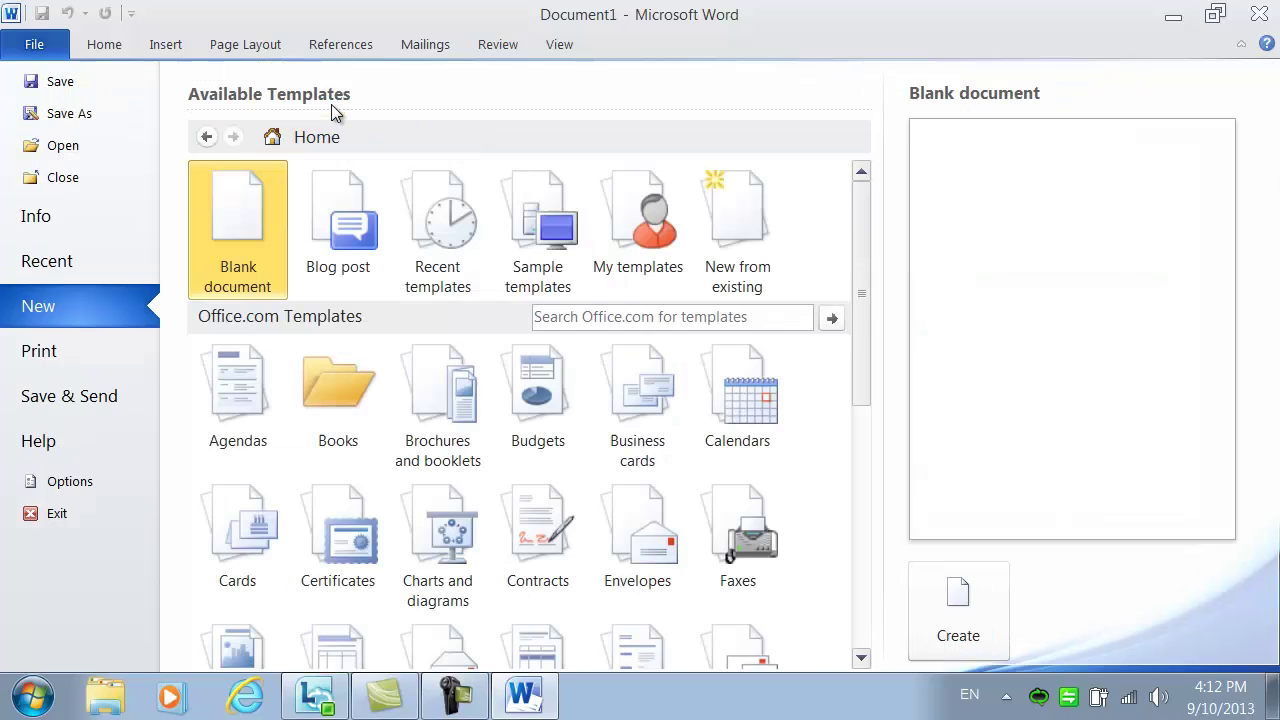
double_click(249, 236)
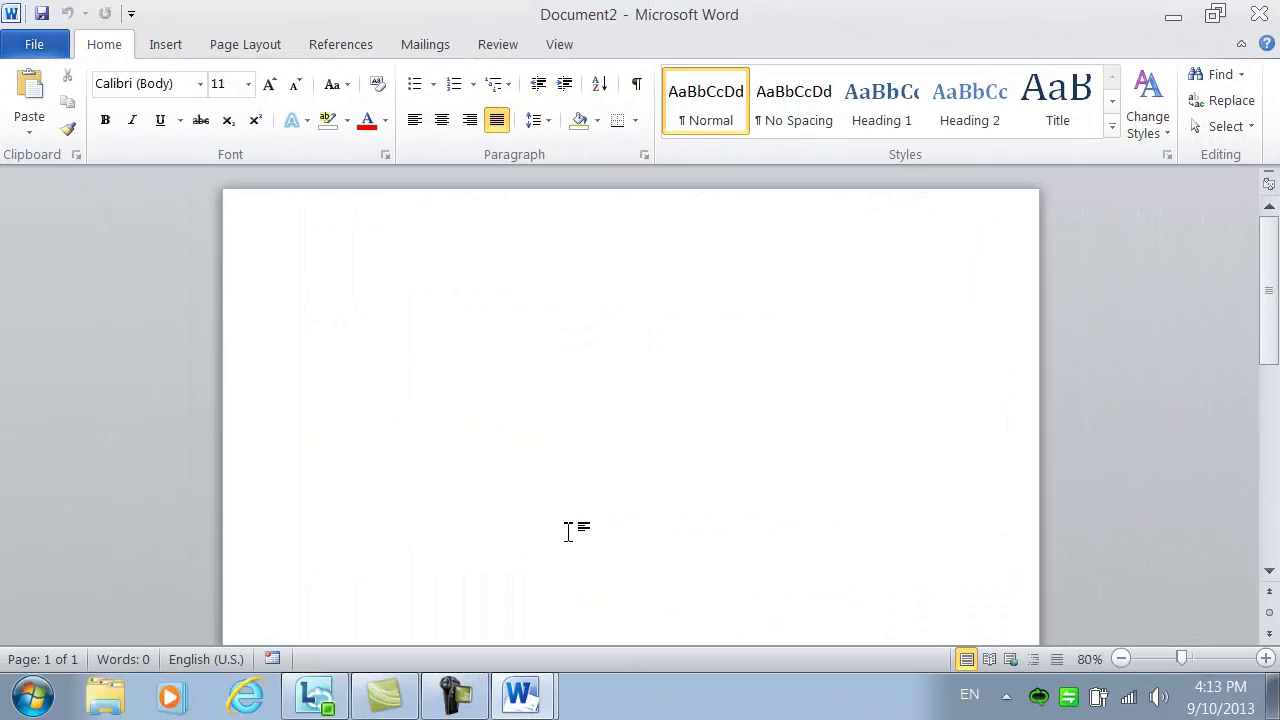
Step: Add the heading 'Running Effective Meetings' in Title style, with each word capitalized
text(Running effective meetings)
drag(632, 315, 376, 316)
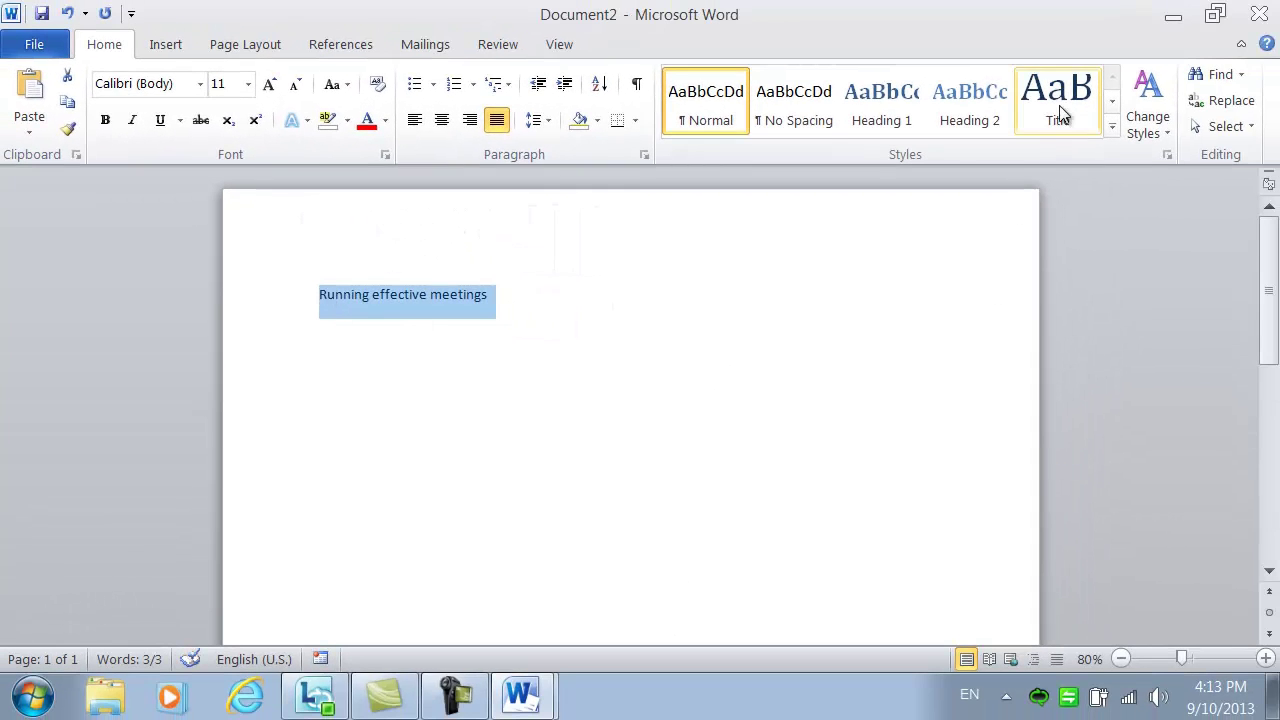
click(1060, 102)
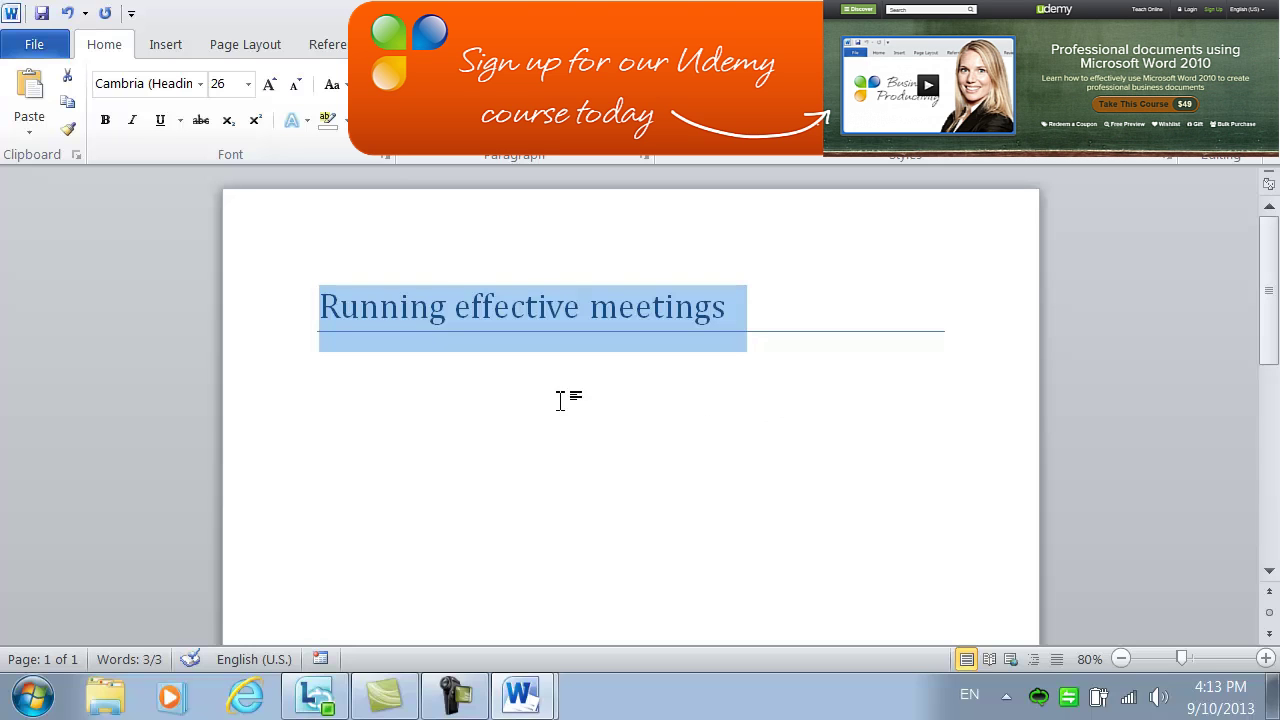
click(340, 85)
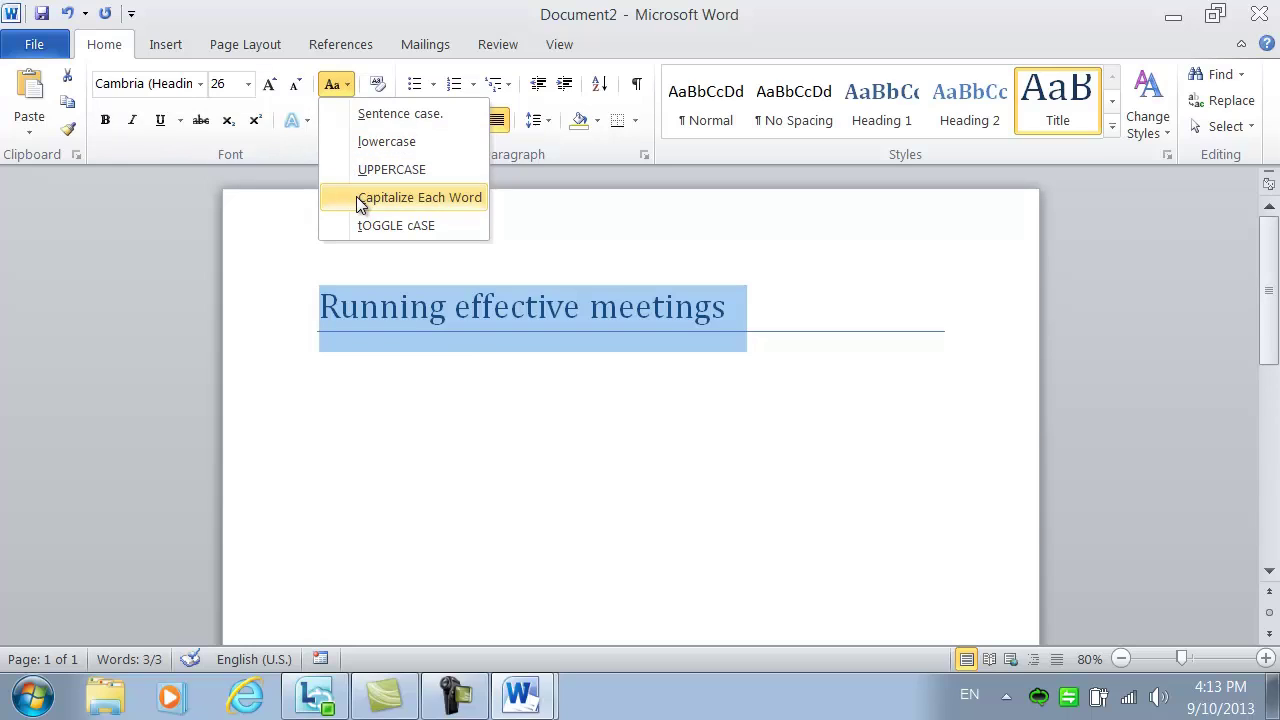
click(357, 198)
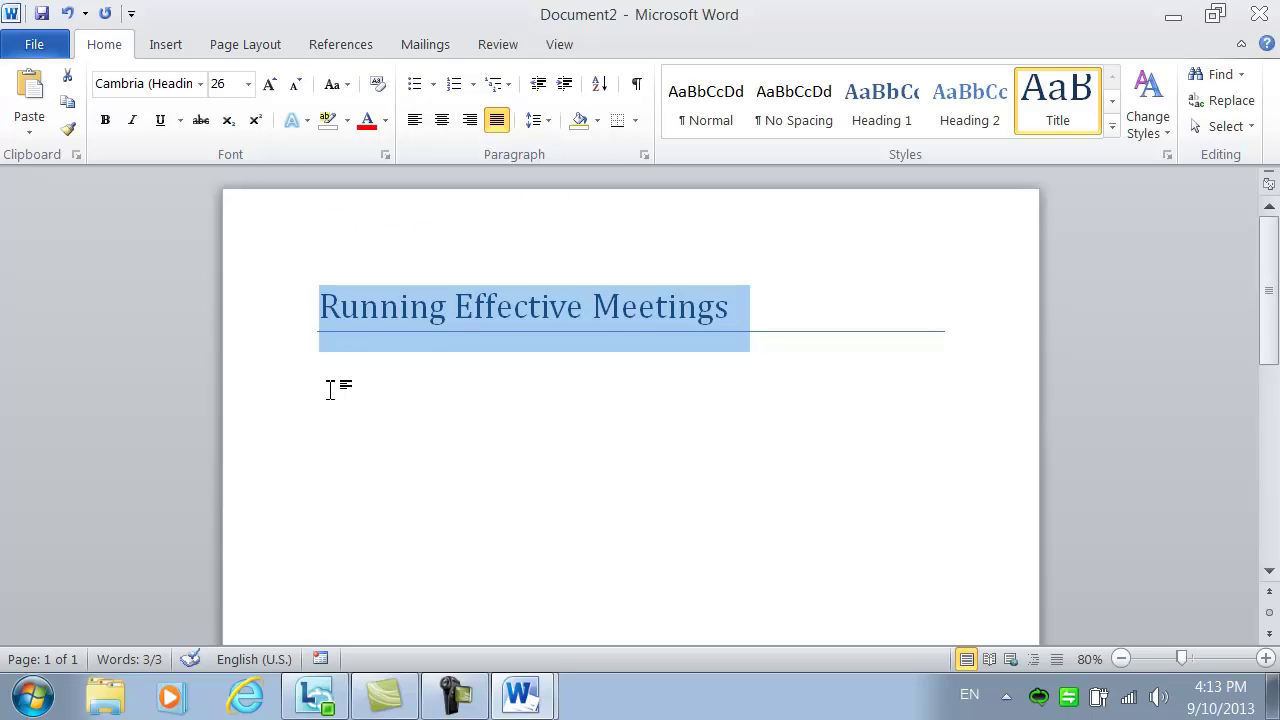
Step: Add the six step lines, starting with 'Pre-publish an agenda', as Heading 1 headings
key(Left)
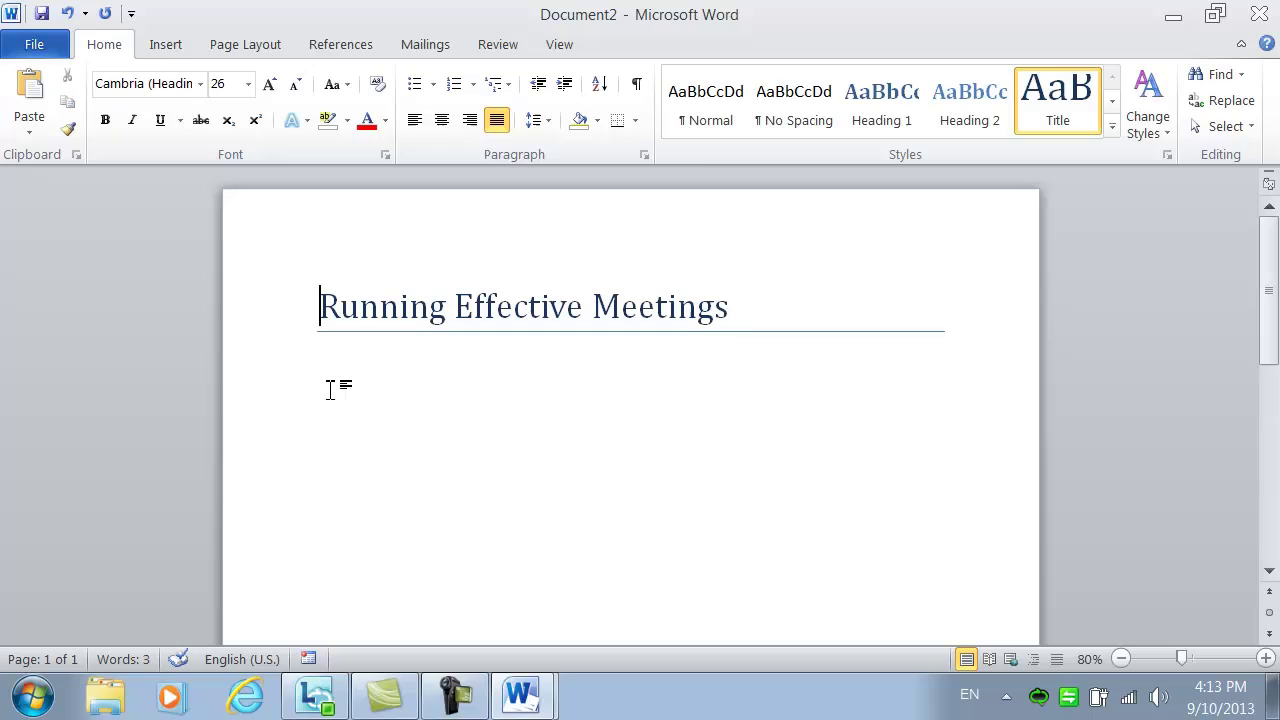
key(Down)
text(Pre-publish an agenda)
key(Return)
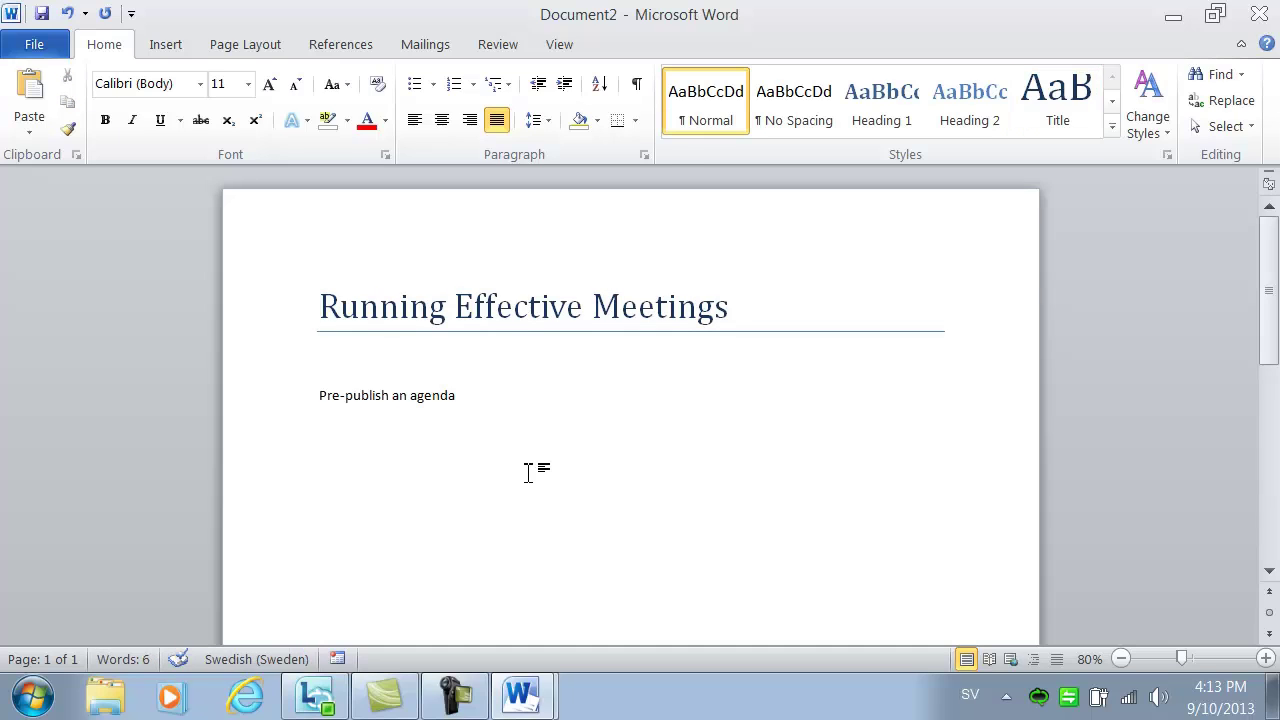
text(Sta)
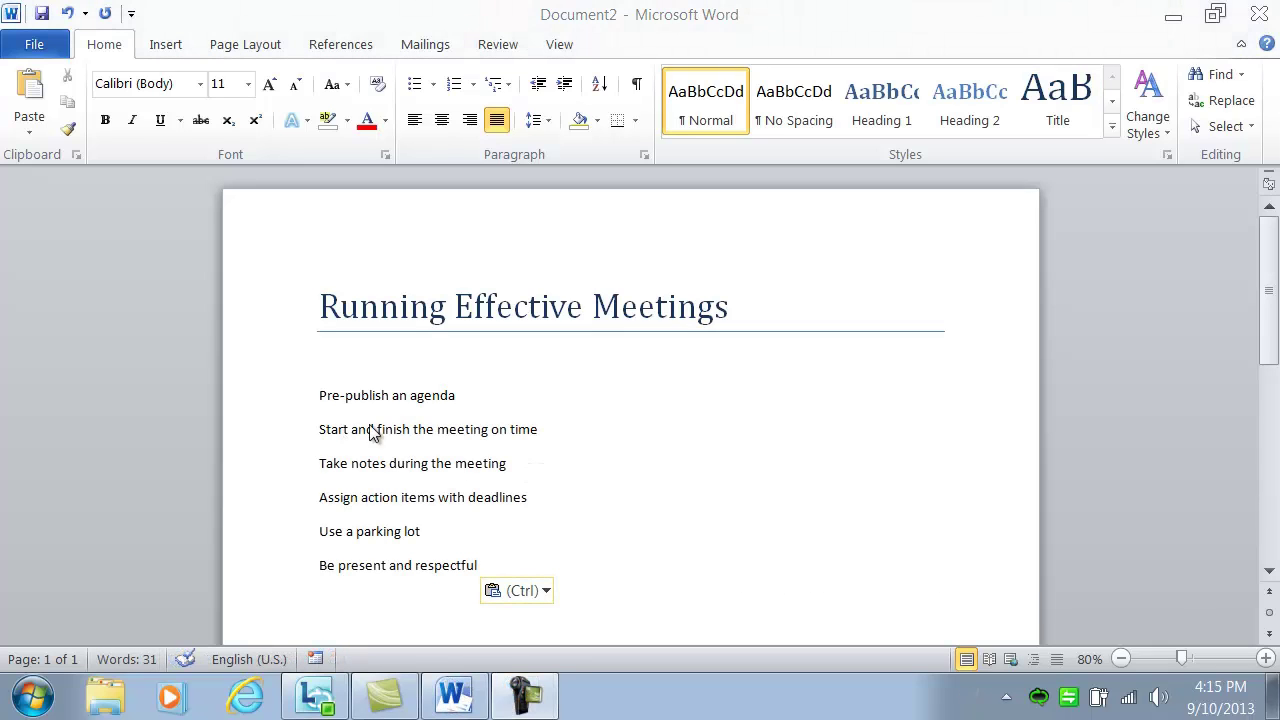
drag(320, 395, 480, 566)
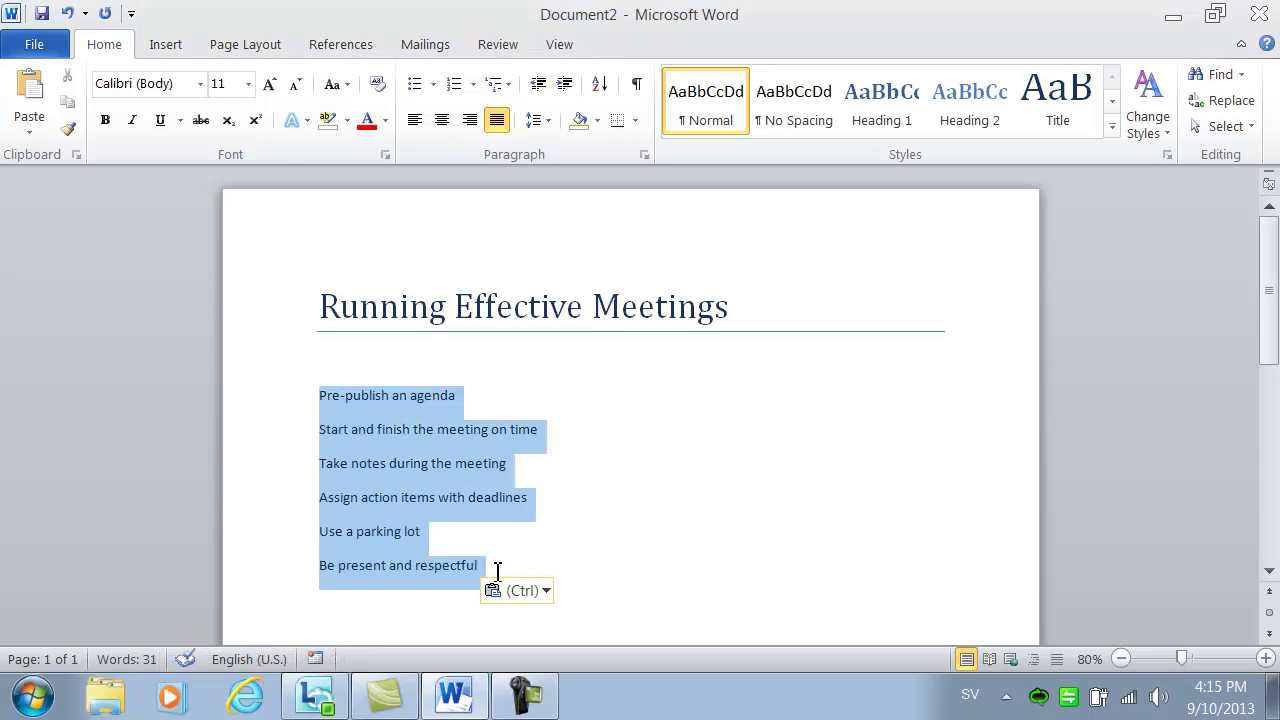
click(889, 110)
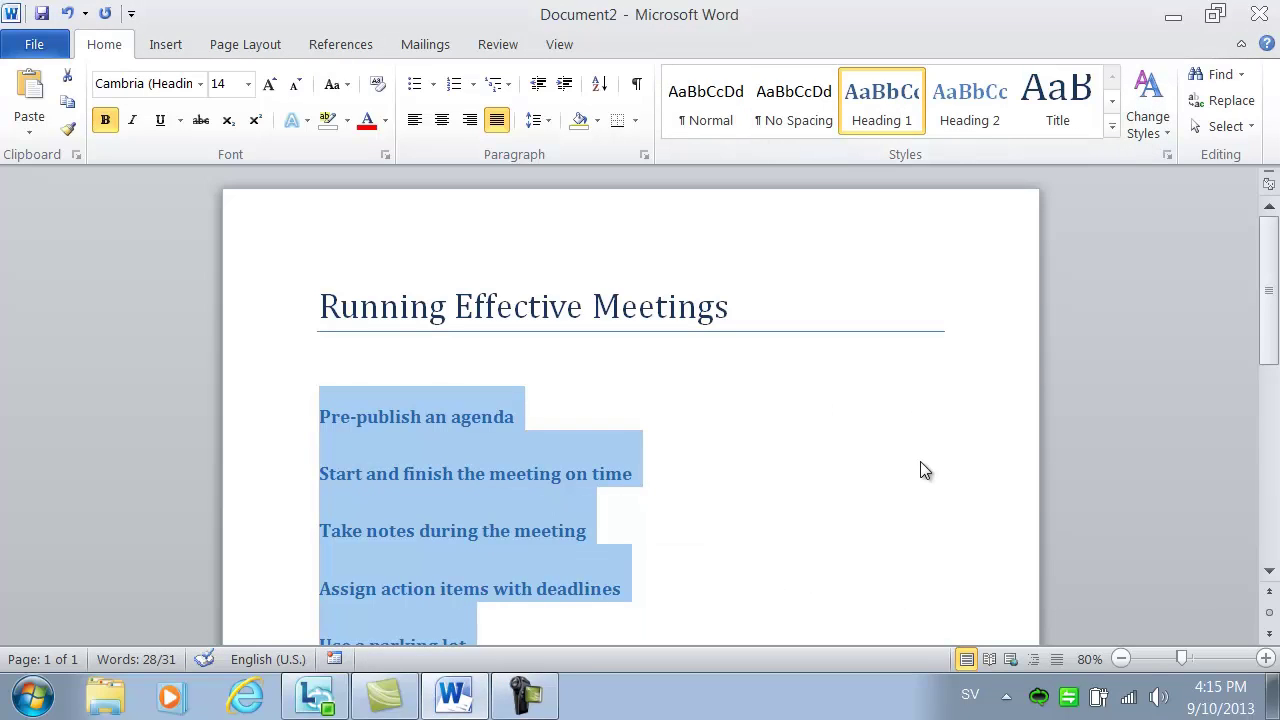
Step: Add body text under the first heading and an introduction in the italic Emphasis style
click(585, 416)
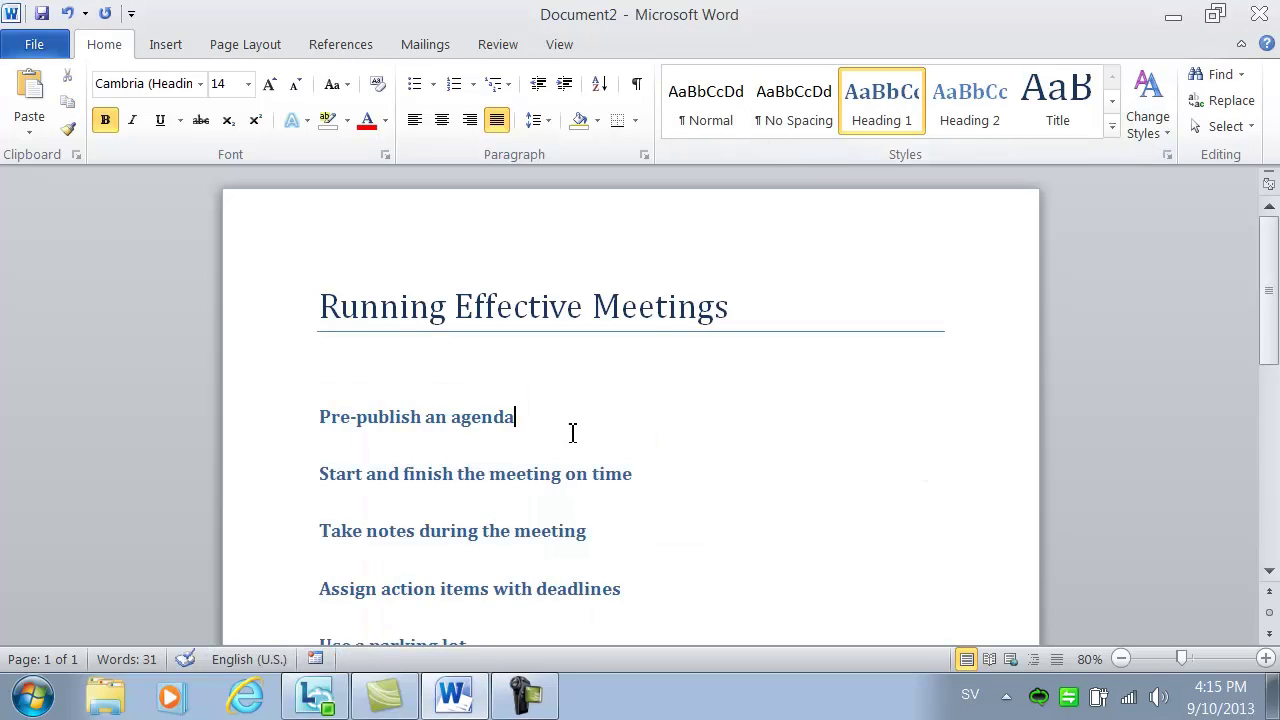
key(Return)
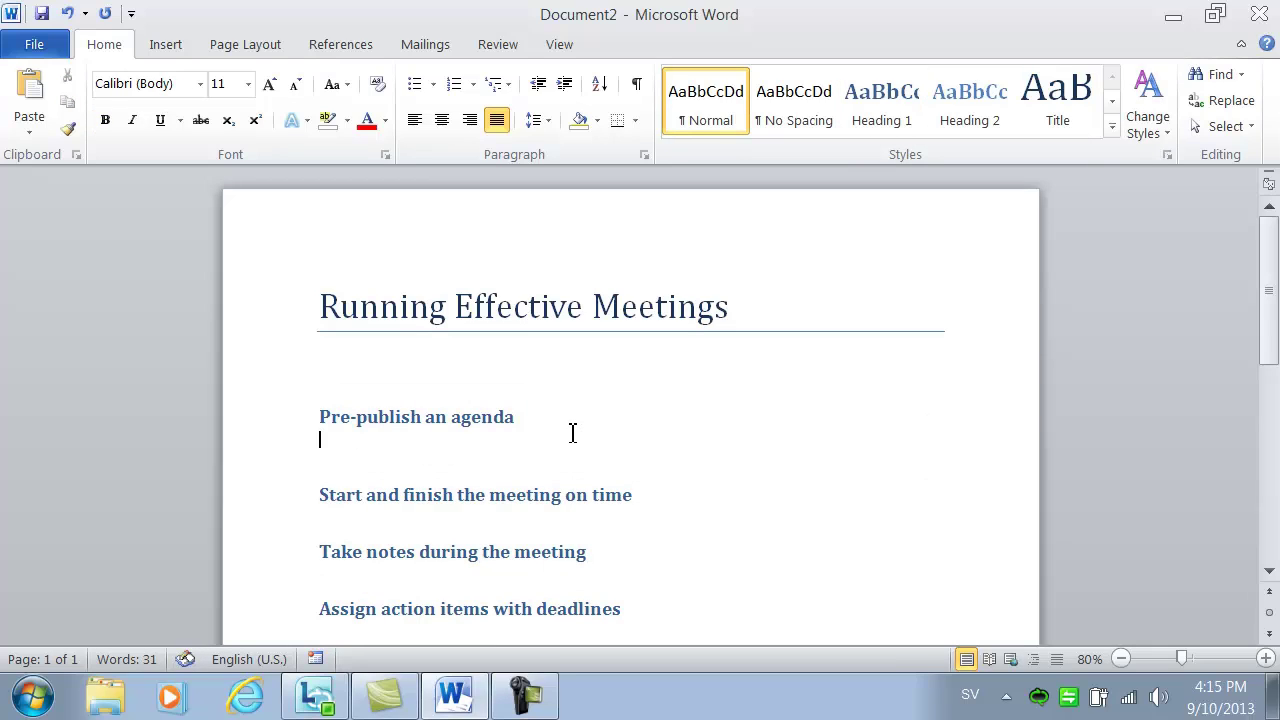
text(Every meeting needs)
text( to have a proper agenda with timings, agenda items and ownership. You would)
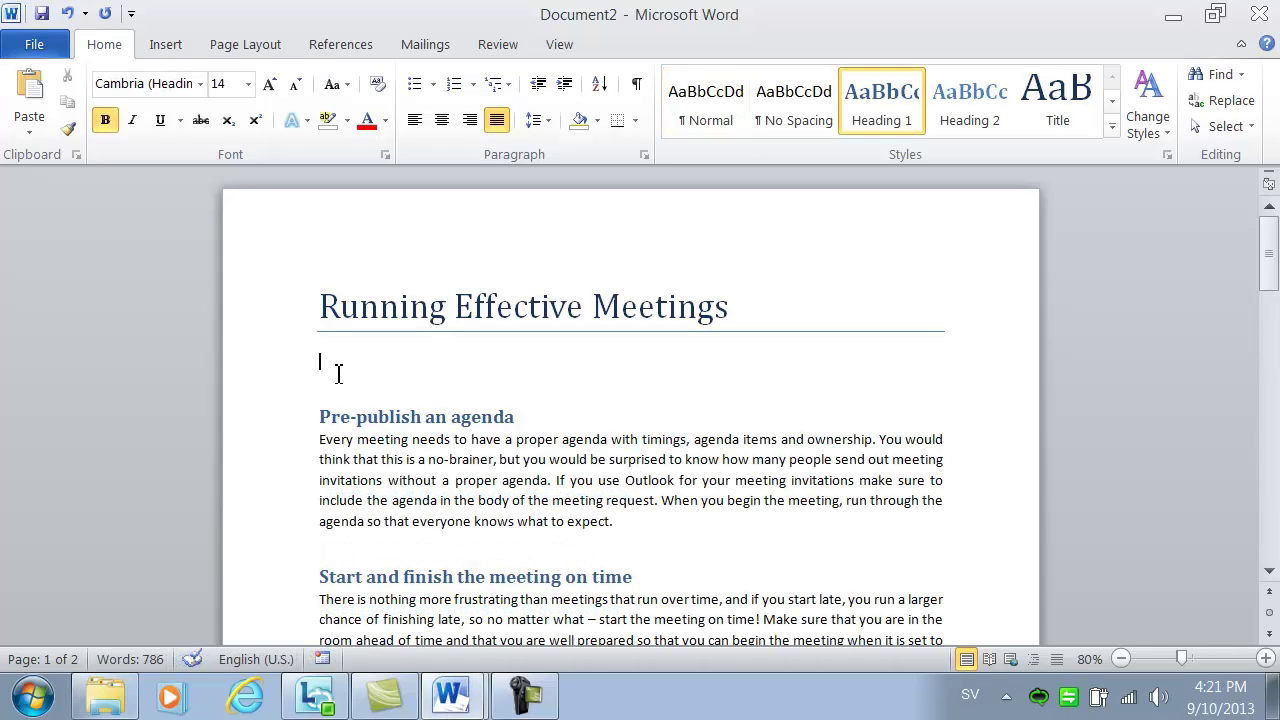
key(ctrl+shift+n)
text(So much time)
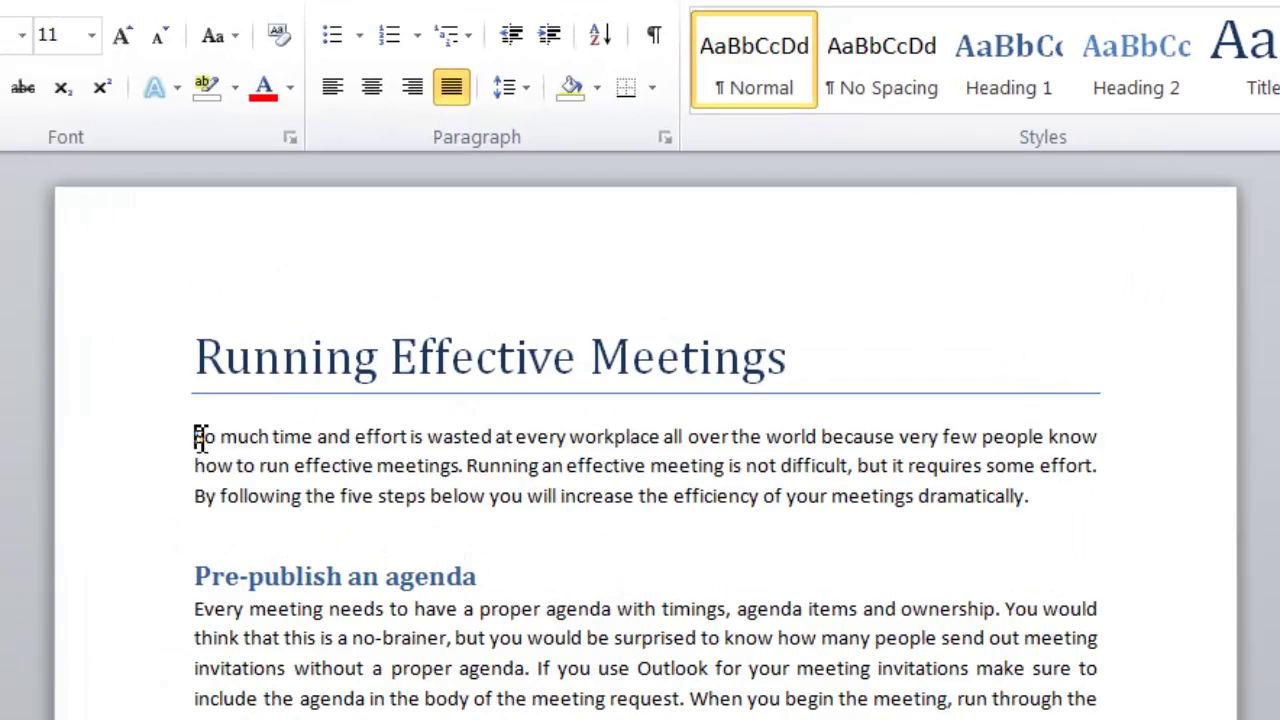
mouse_move(200, 437)
mouse_down()
mouse_move(849, 463)
mouse_move(1029, 503)
mouse_up()
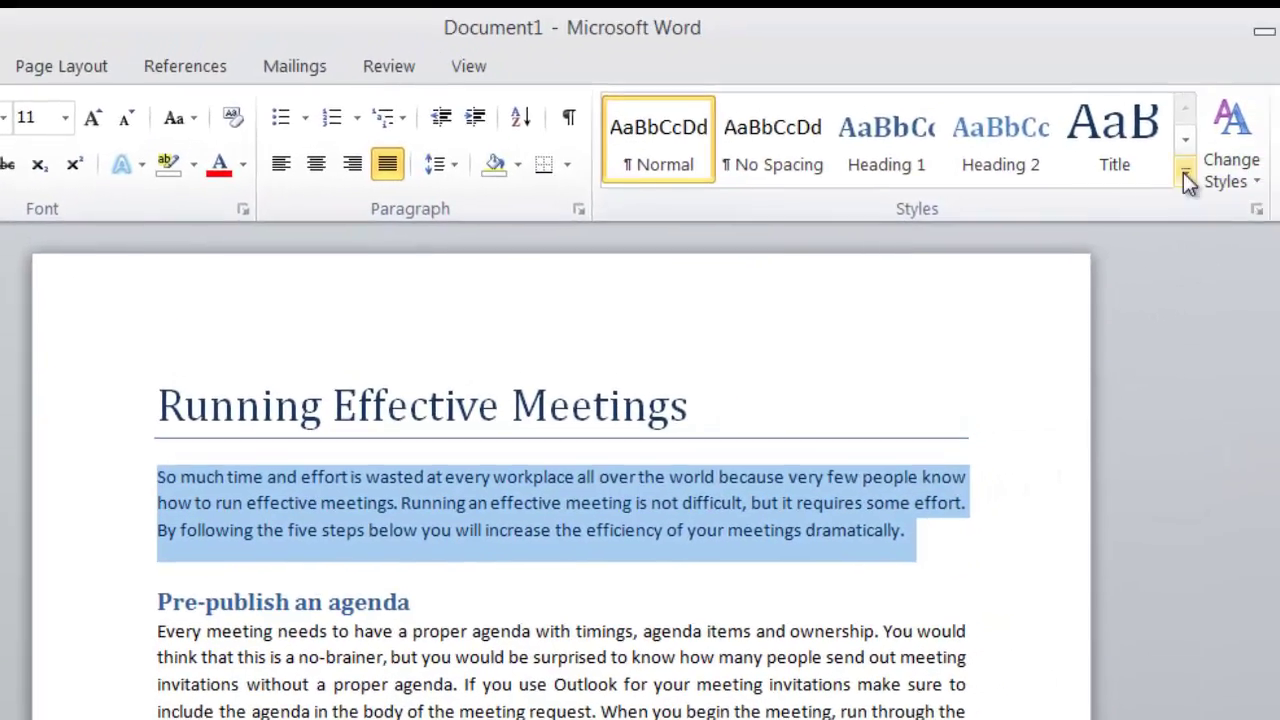
click(1185, 176)
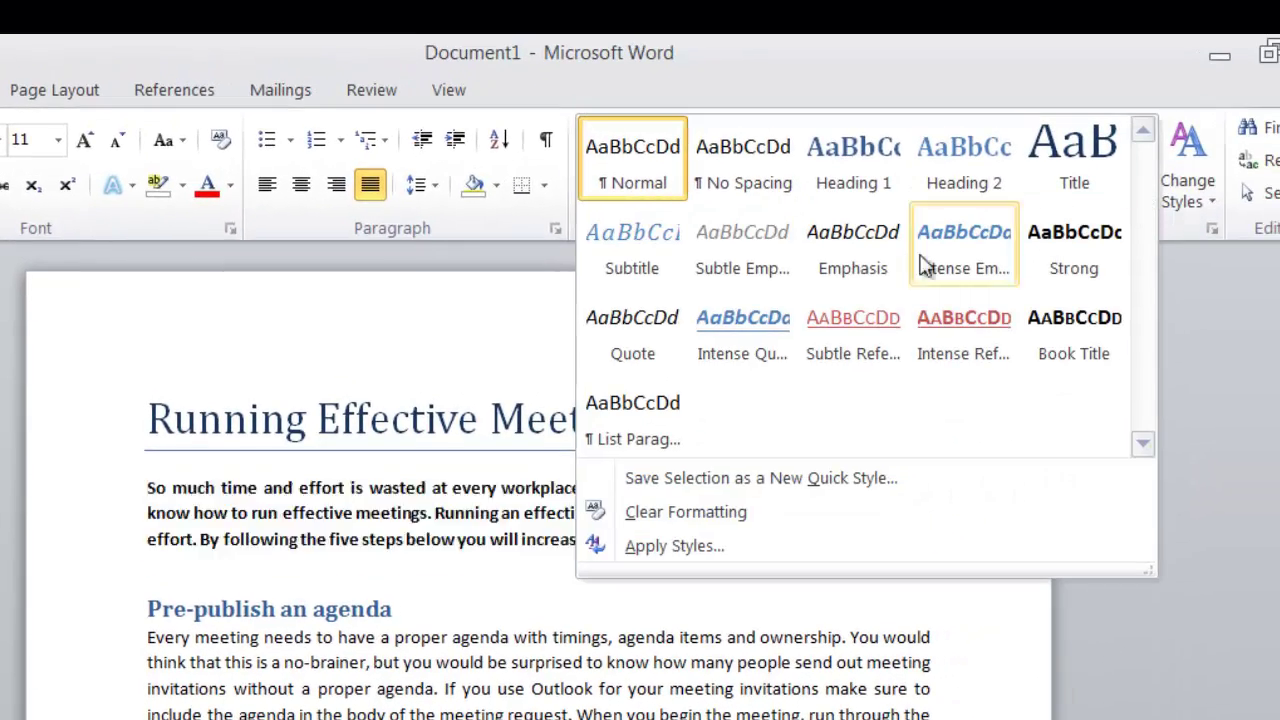
click(852, 259)
click(880, 596)
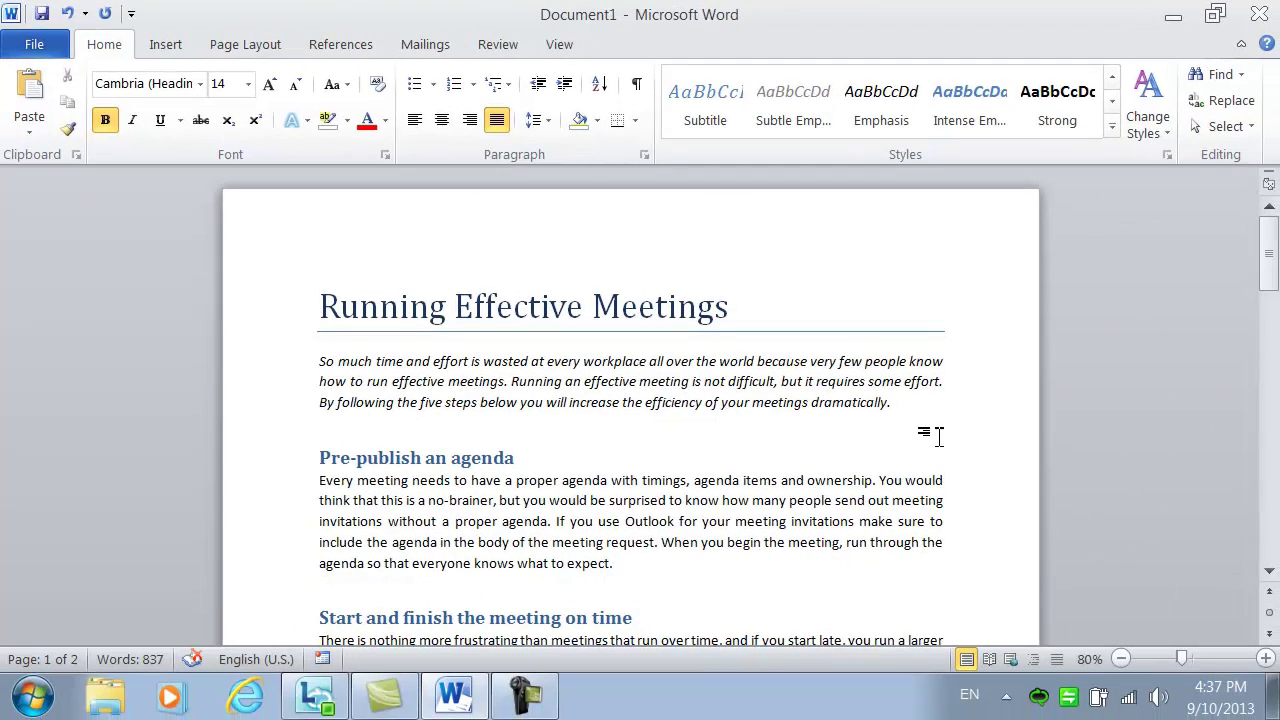
scroll(942, 432, down, 1)
scroll(942, 432, down, 1)
scroll(942, 432, up, 2)
click(1148, 125)
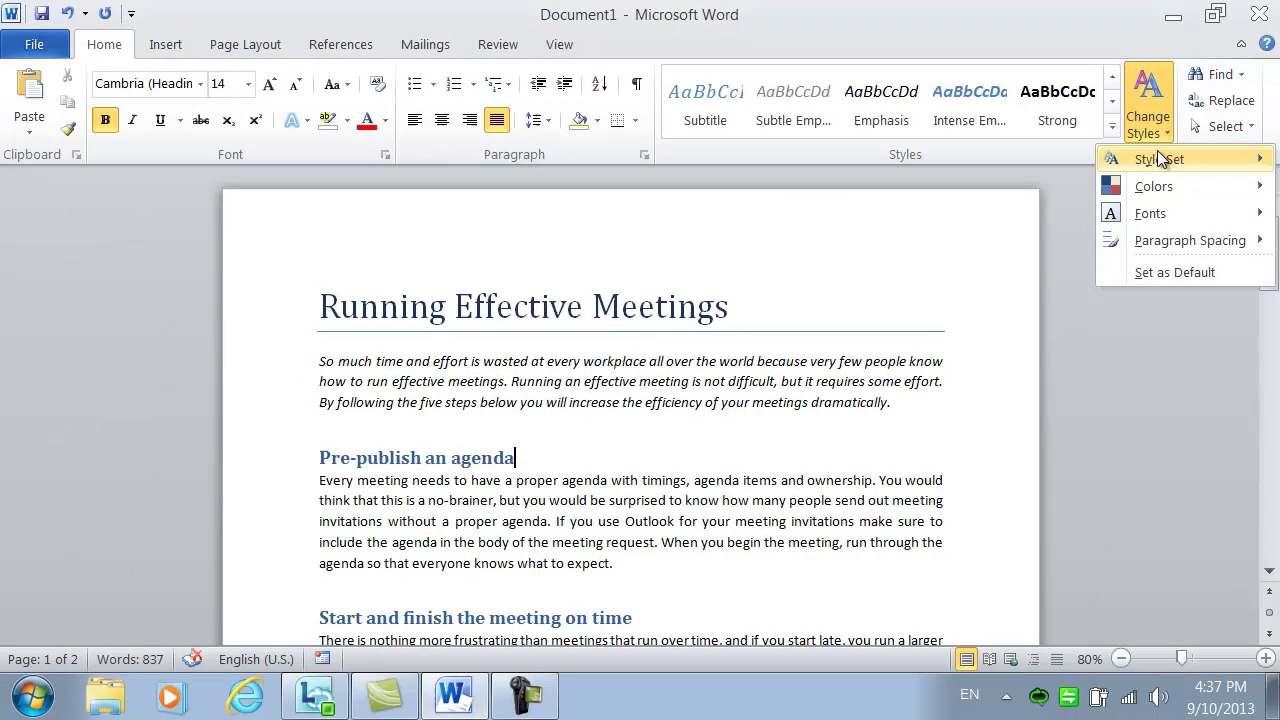
click(1160, 160)
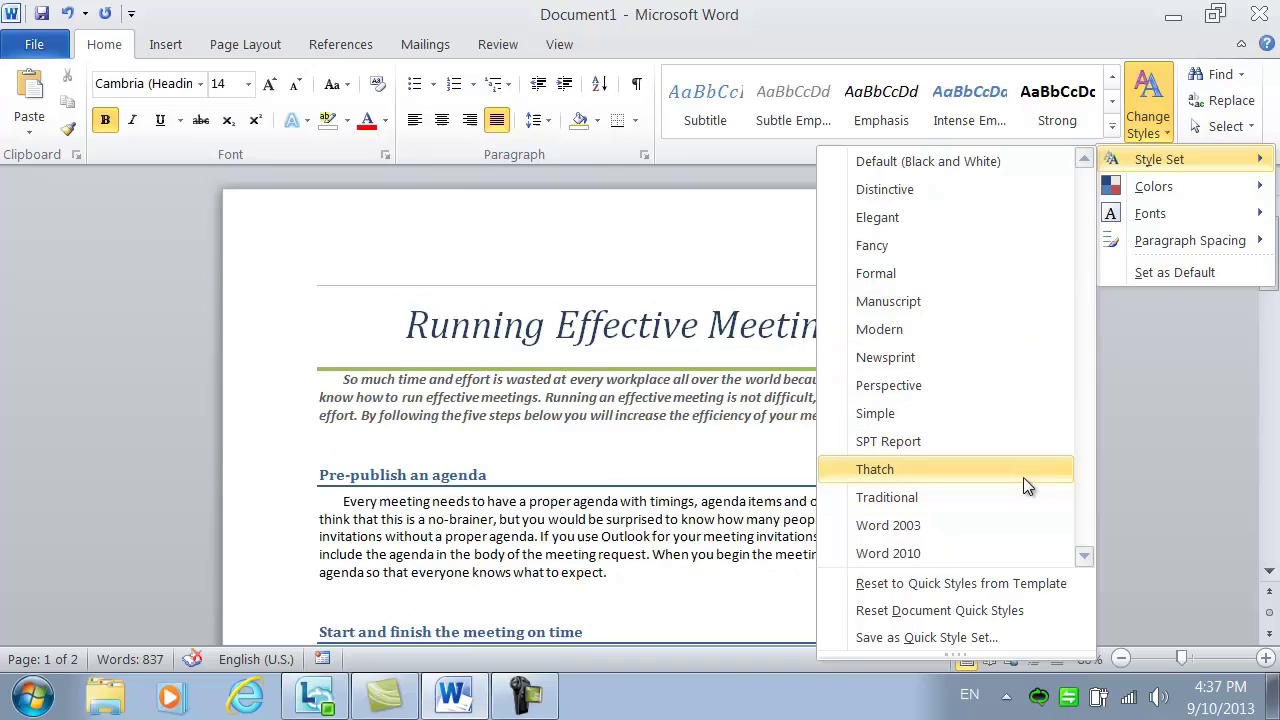
click(1160, 400)
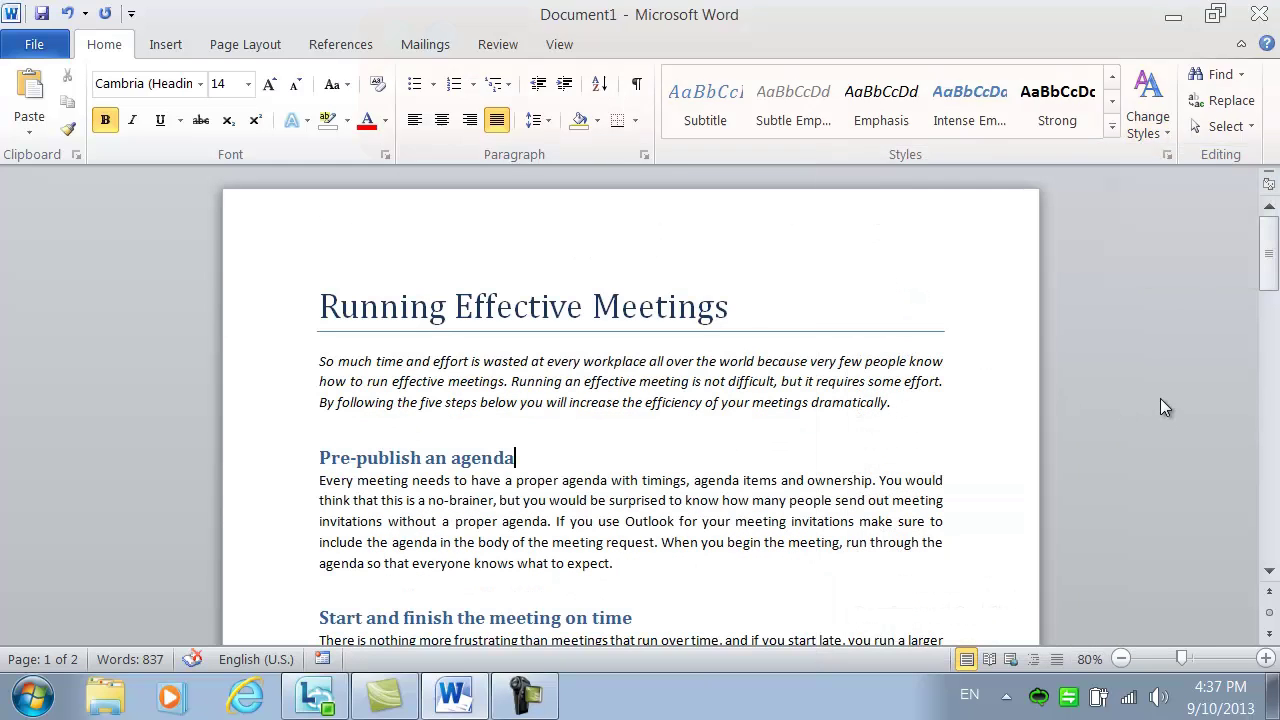
click(1147, 117)
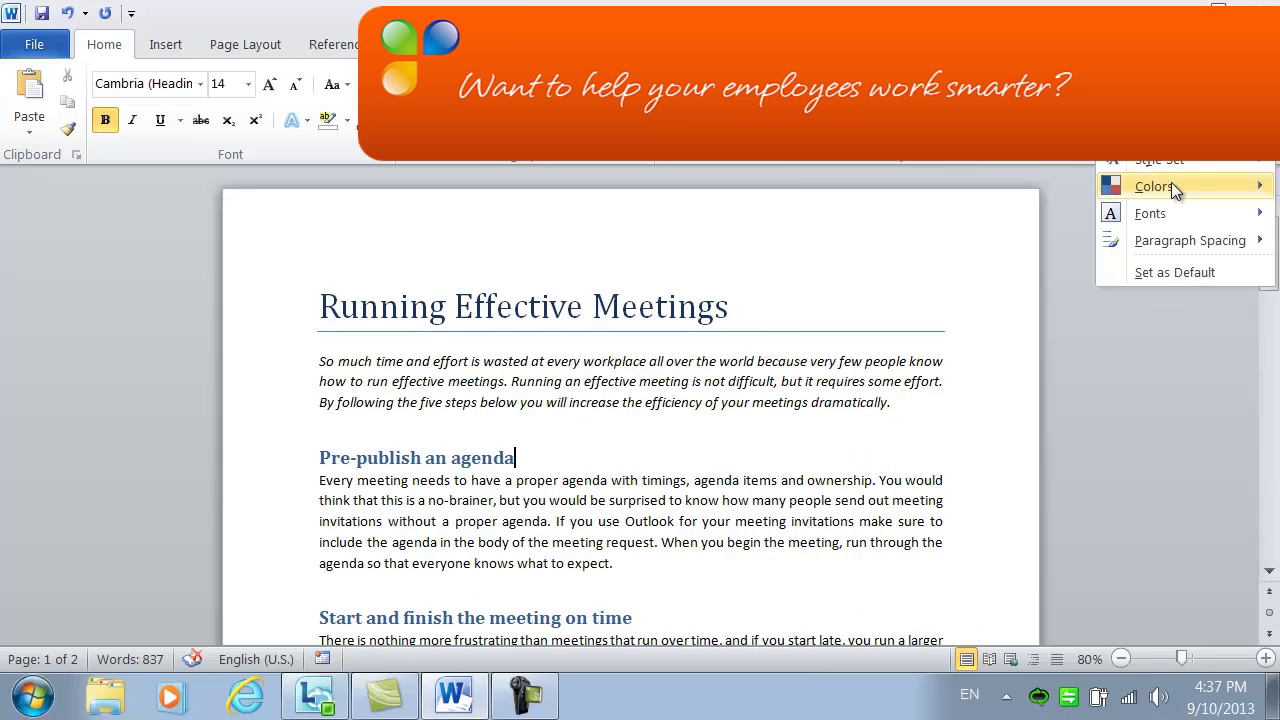
click(1160, 186)
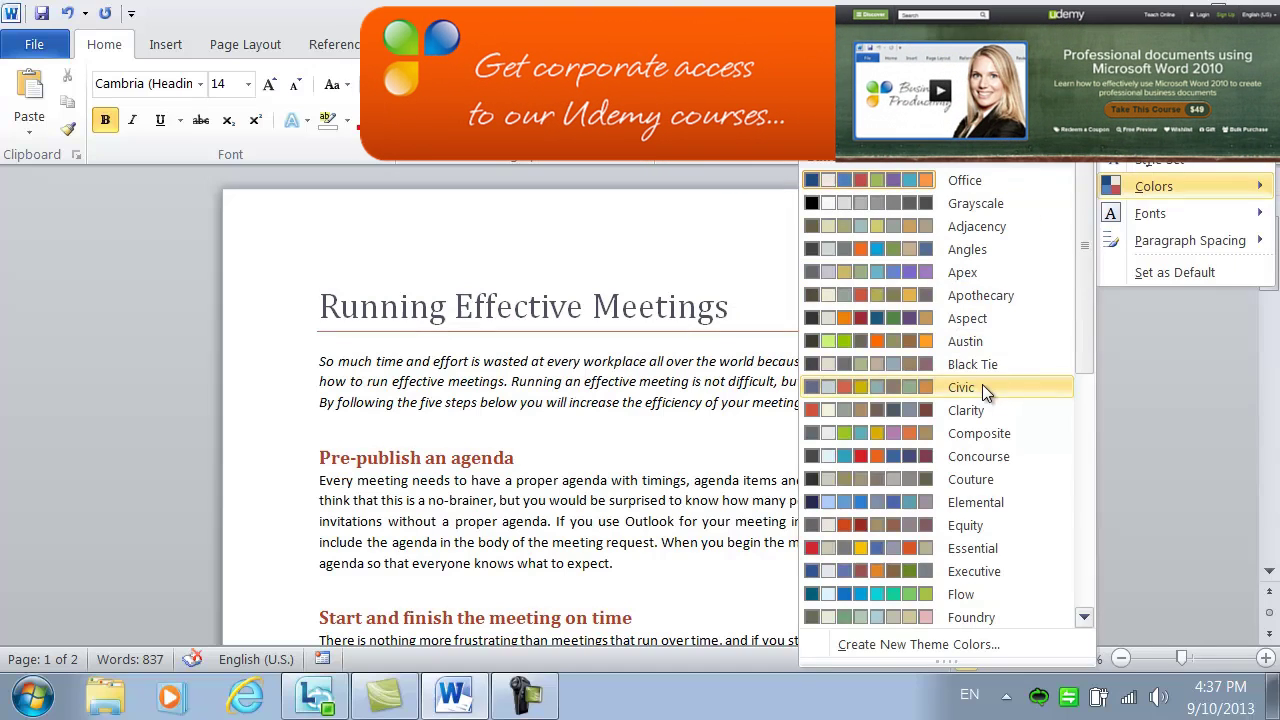
click(1145, 213)
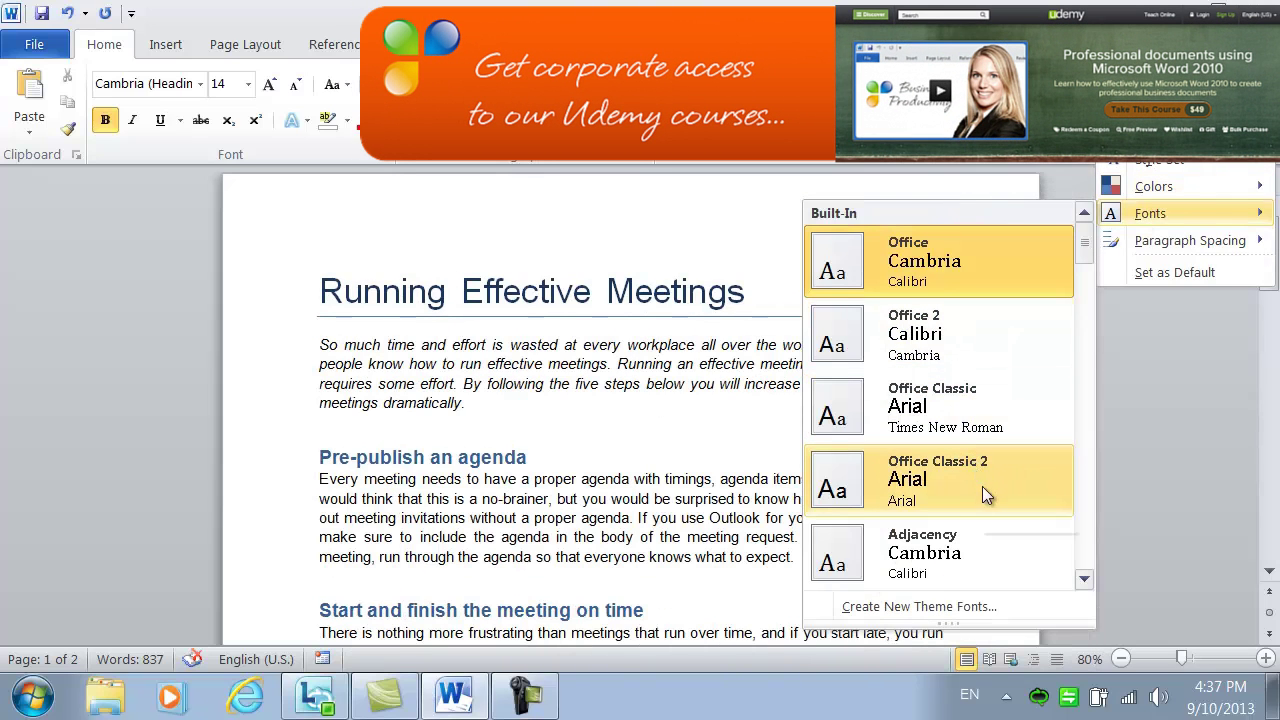
click(1156, 508)
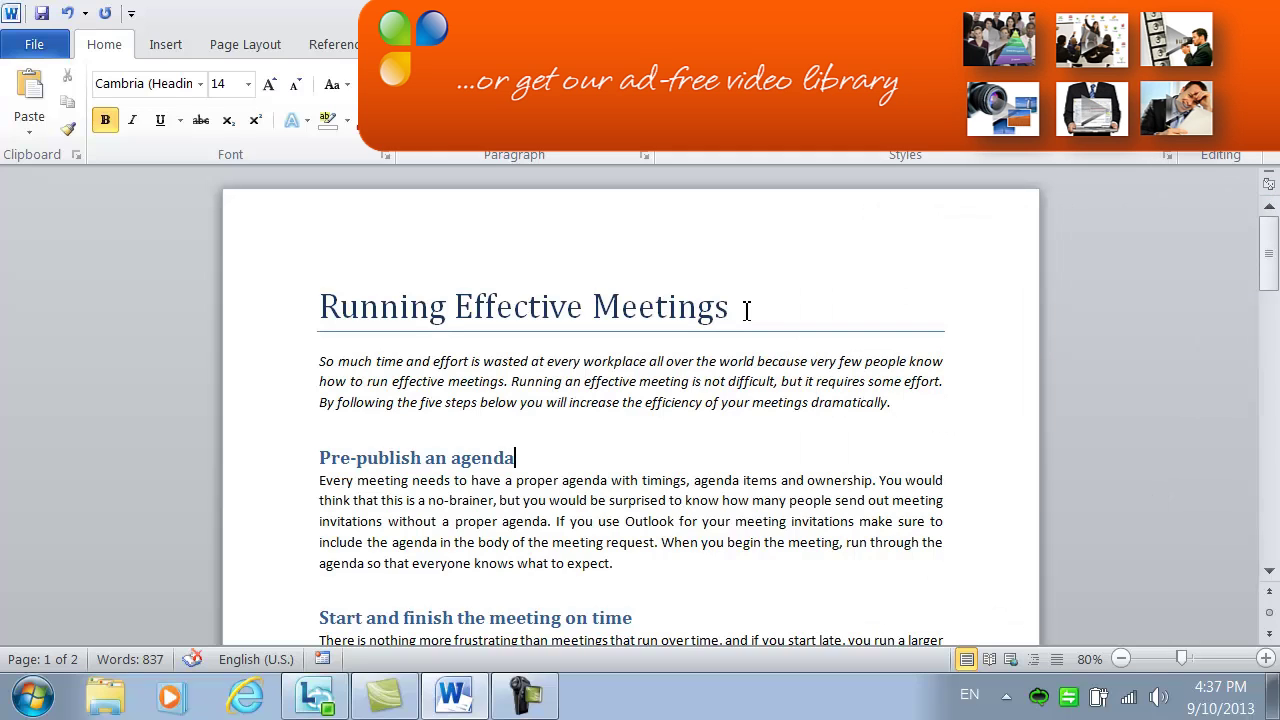
Step: Set the title in Segoe UI Light with Automatic font colour, centred on the page
drag(746, 311, 338, 304)
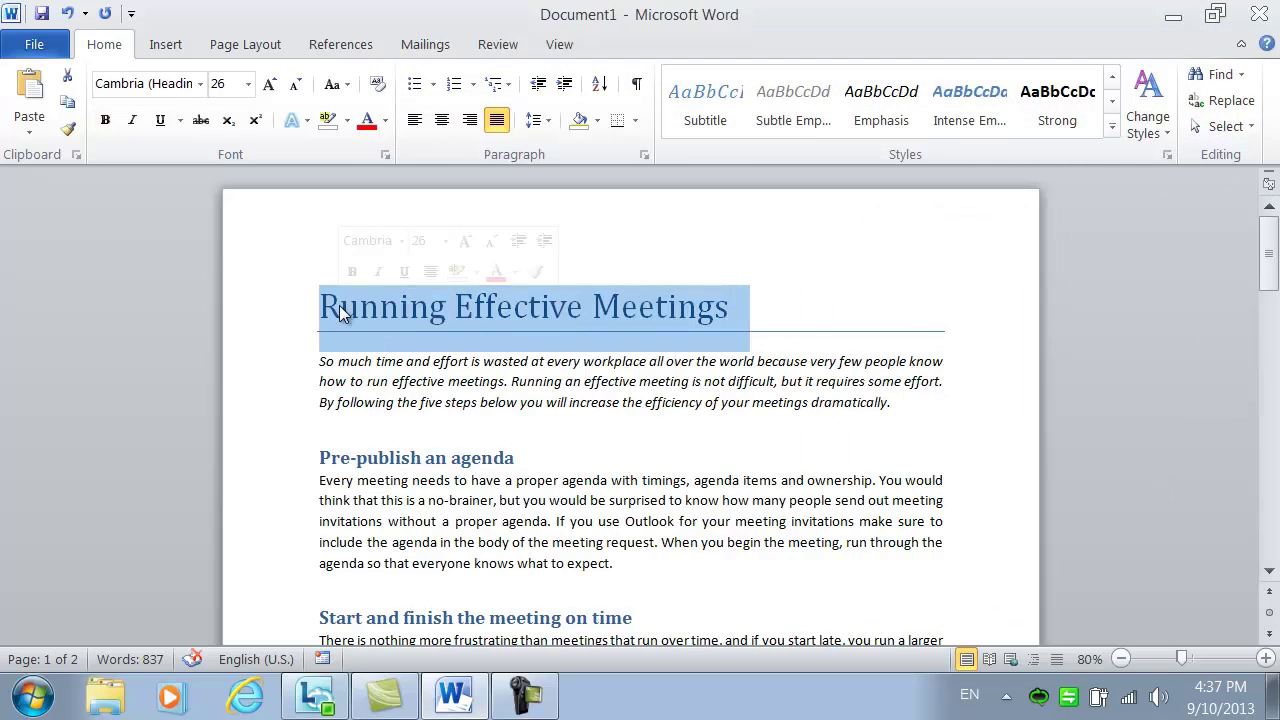
click(200, 84)
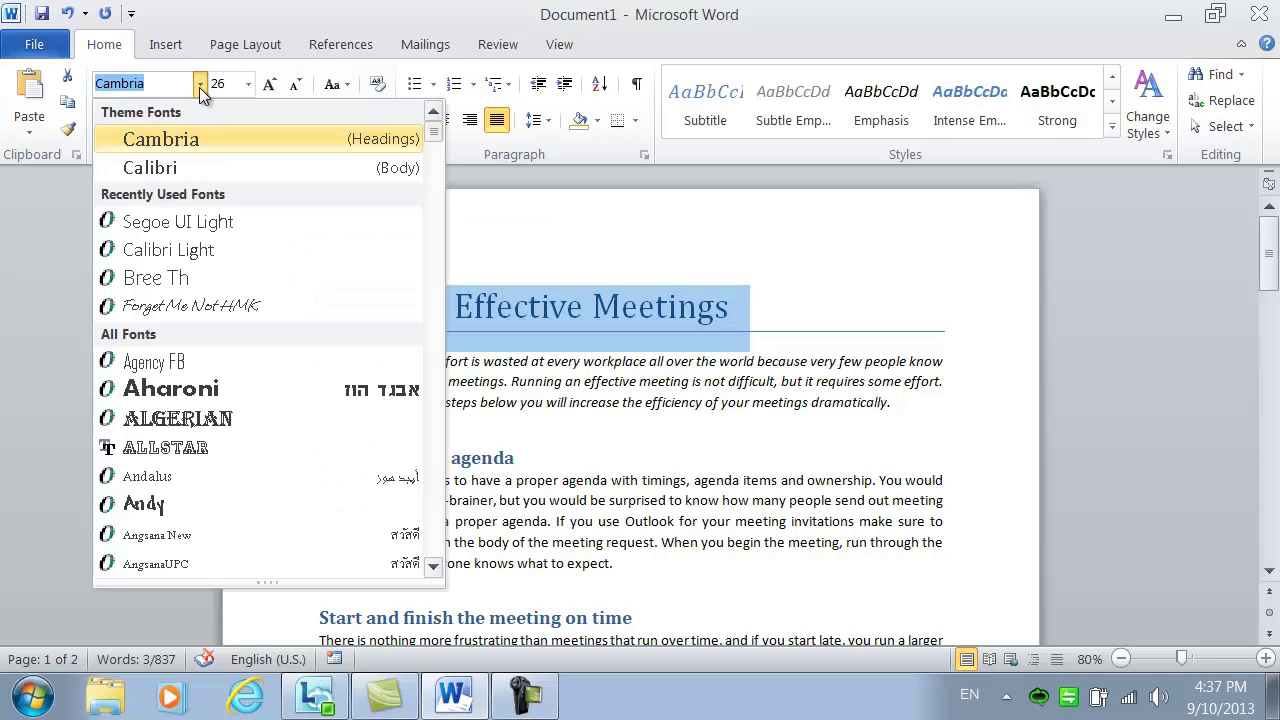
drag(433, 131, 441, 489)
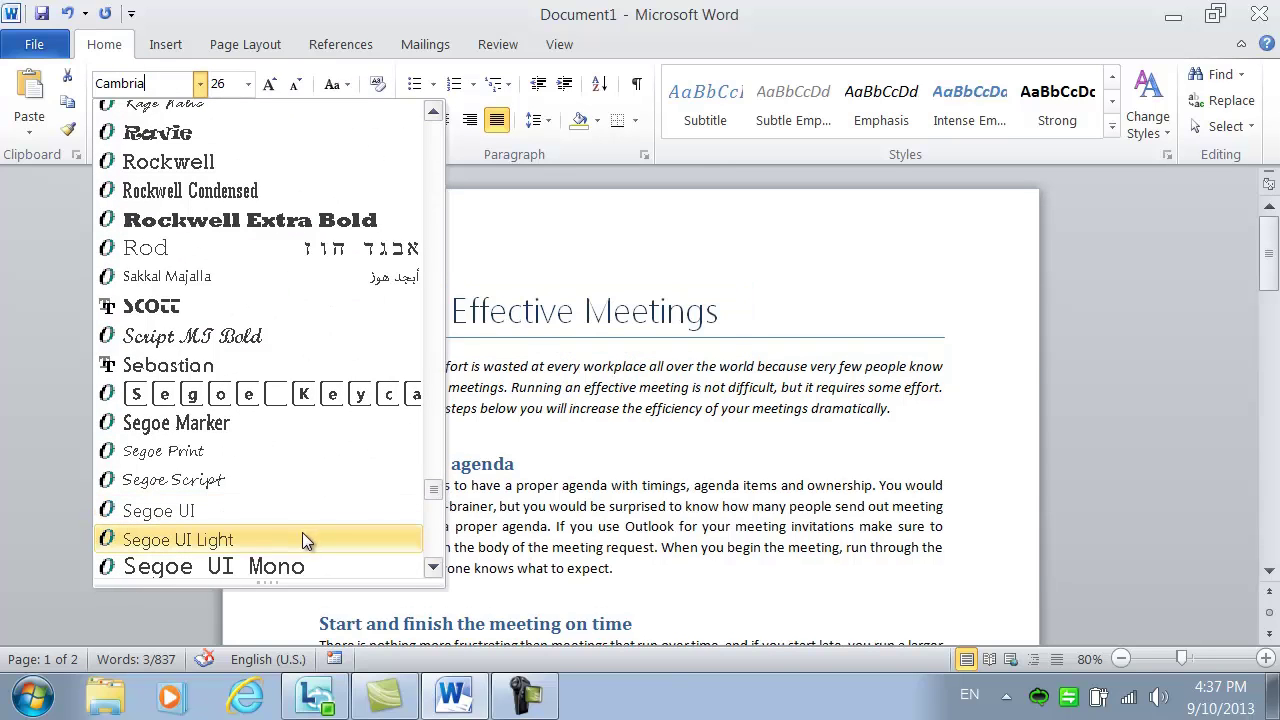
click(302, 538)
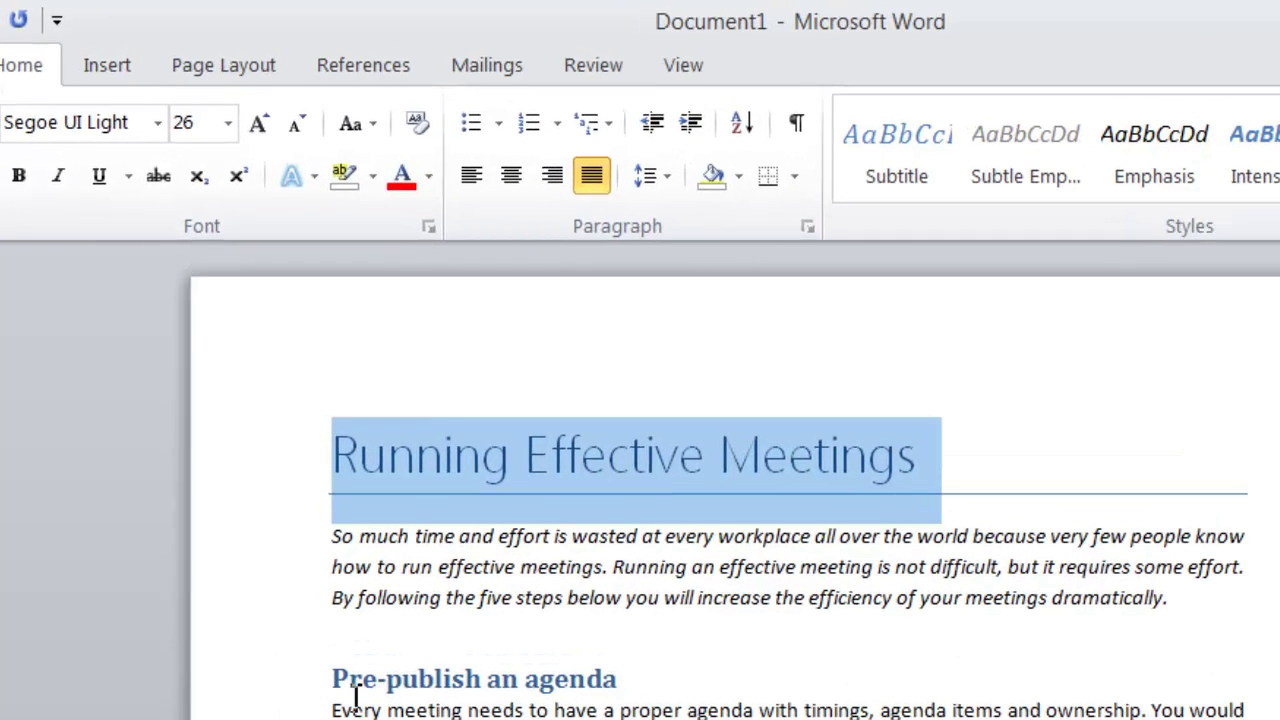
click(428, 176)
click(438, 222)
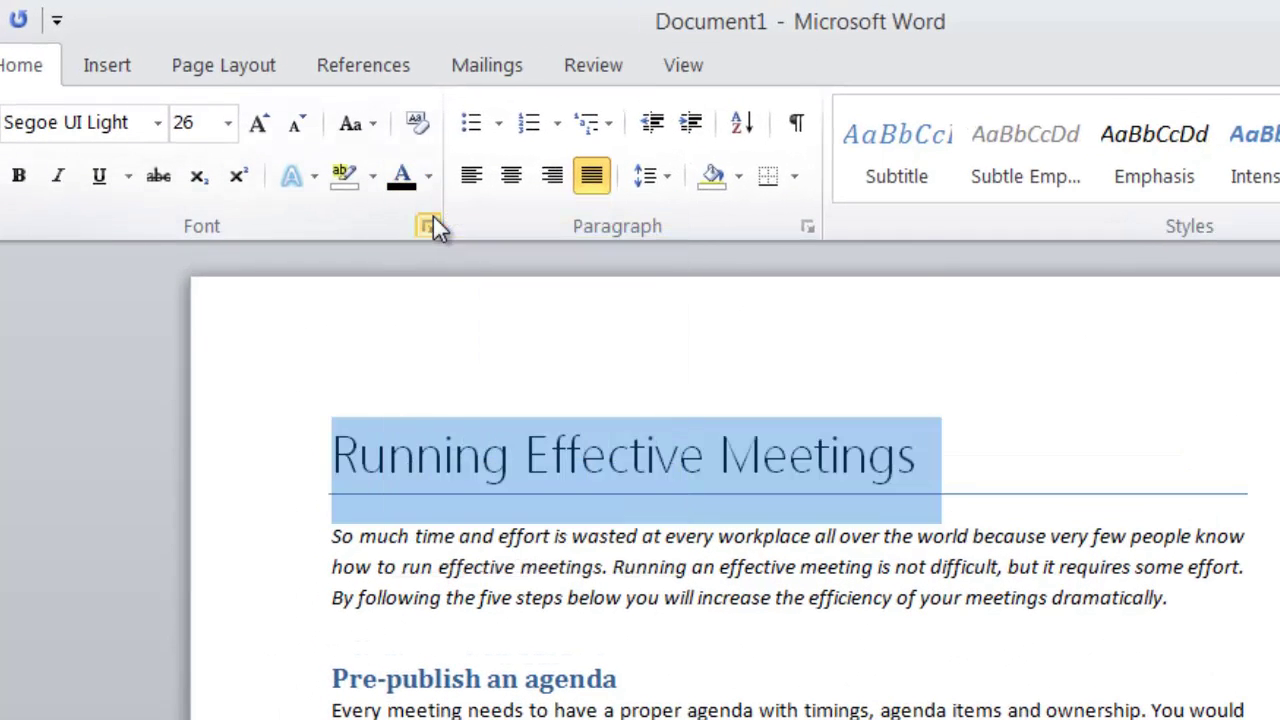
click(512, 176)
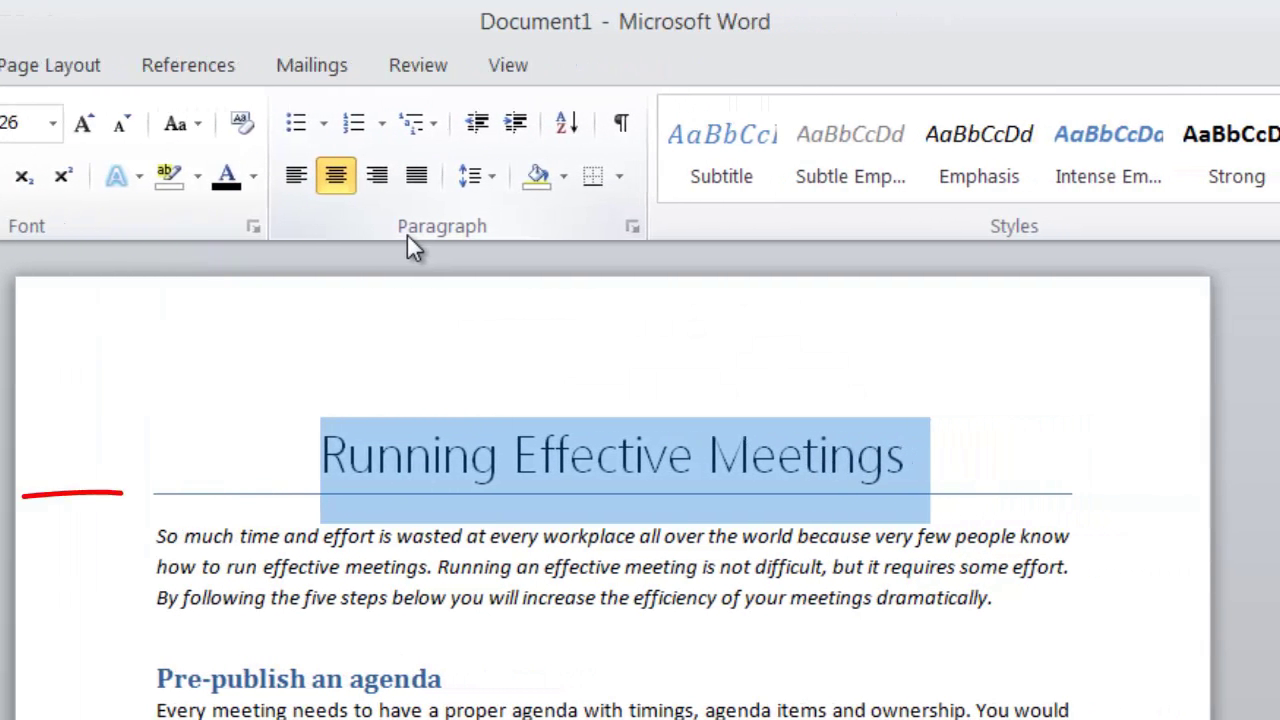
Step: Remove the title's underline border and update the Title style to match the title
click(619, 185)
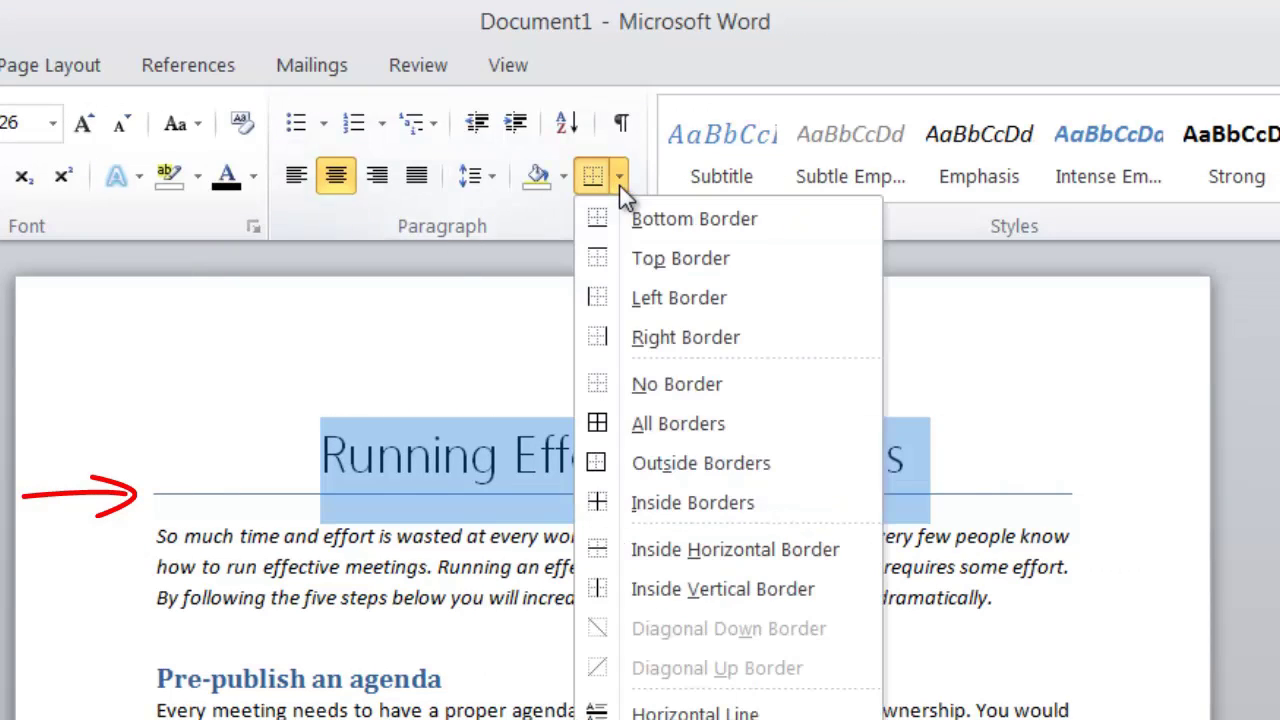
click(638, 385)
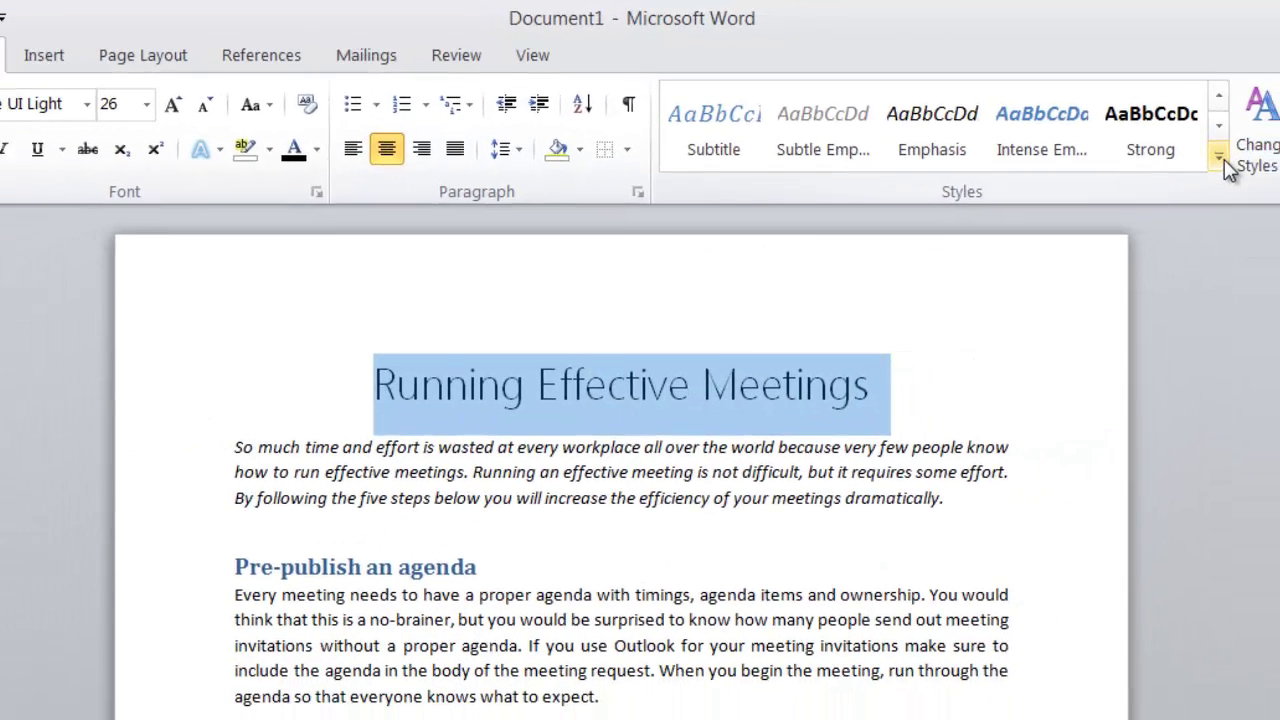
click(1114, 130)
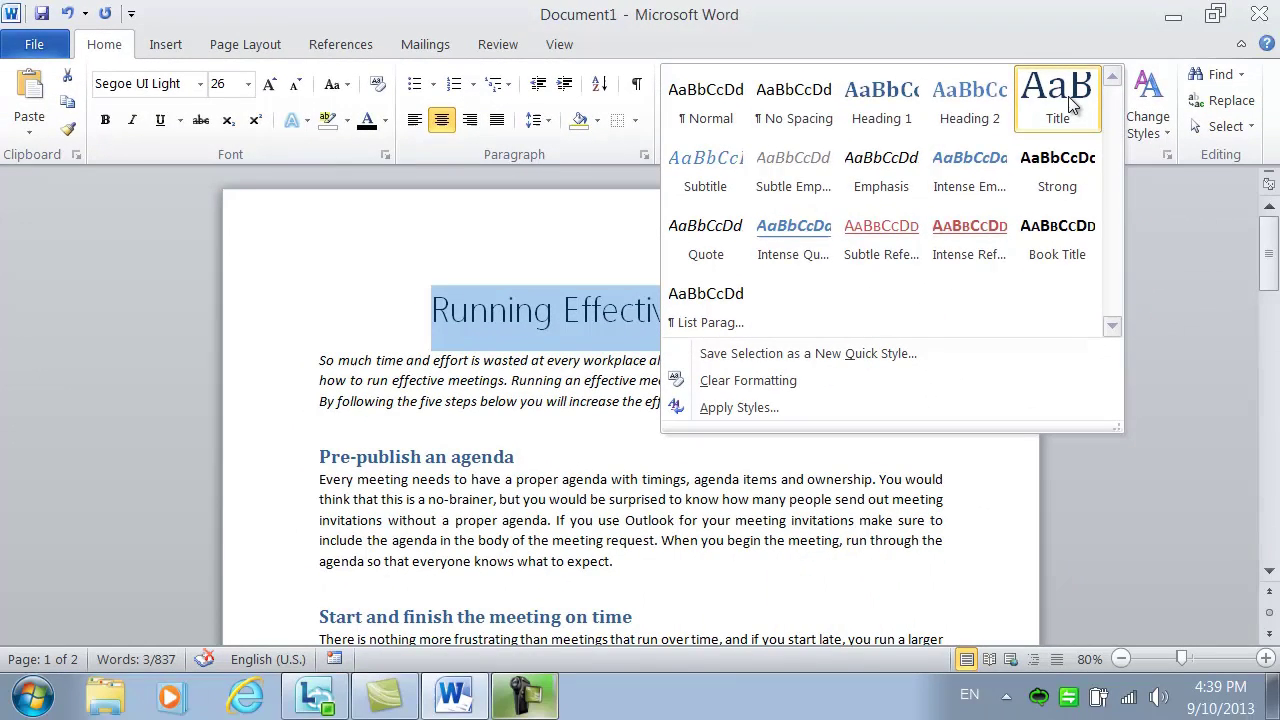
right_click(1067, 95)
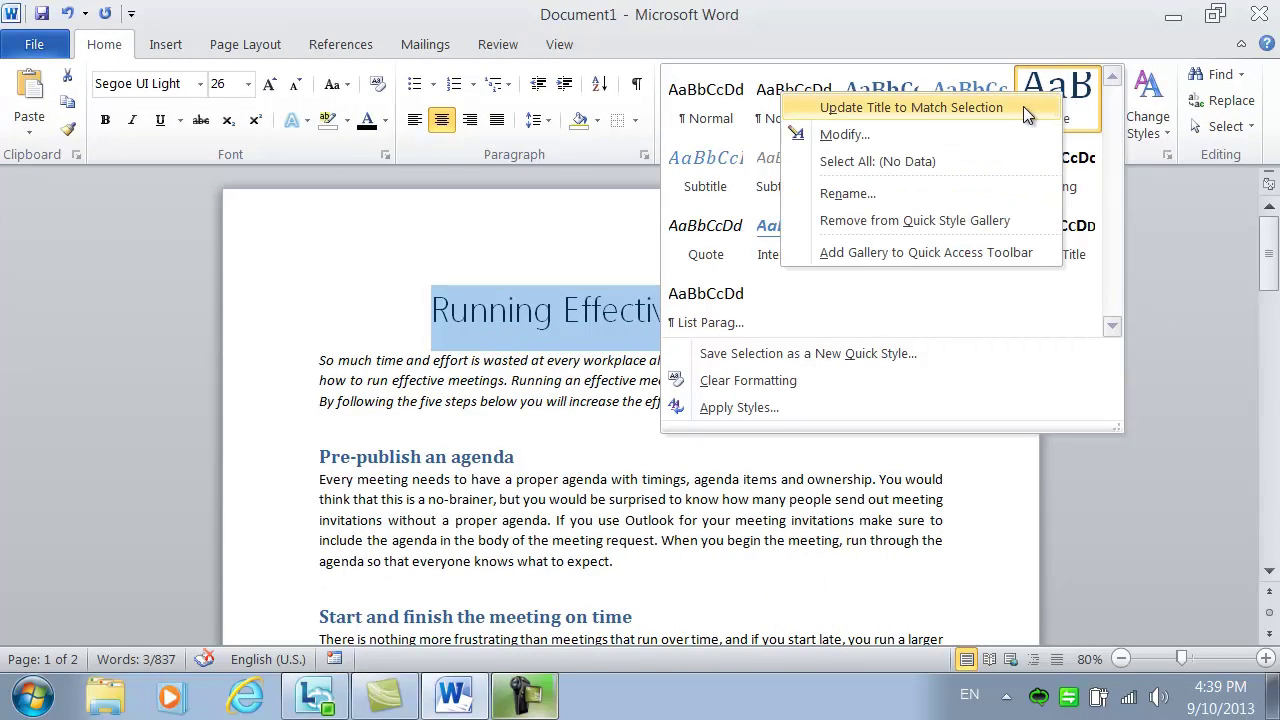
click(1023, 106)
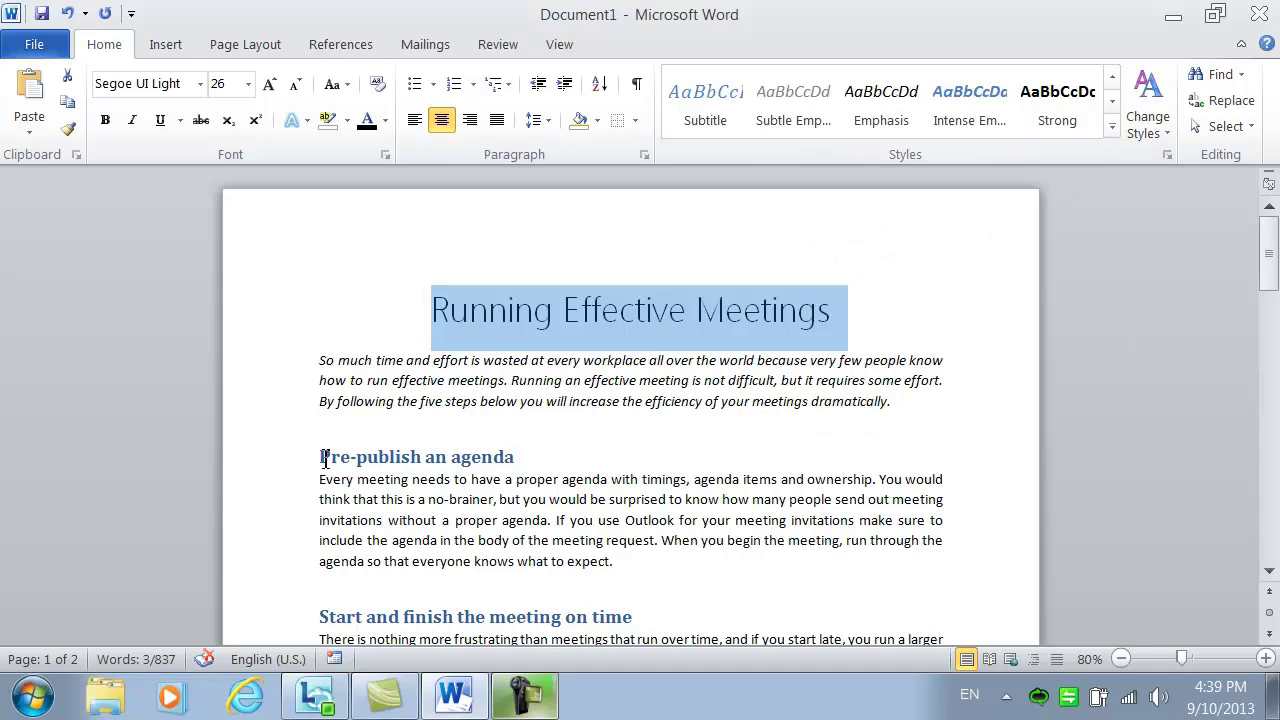
Step: Number the 'Pre-publish an agenda' heading as '1.' and align it with the body text
drag(322, 457, 490, 462)
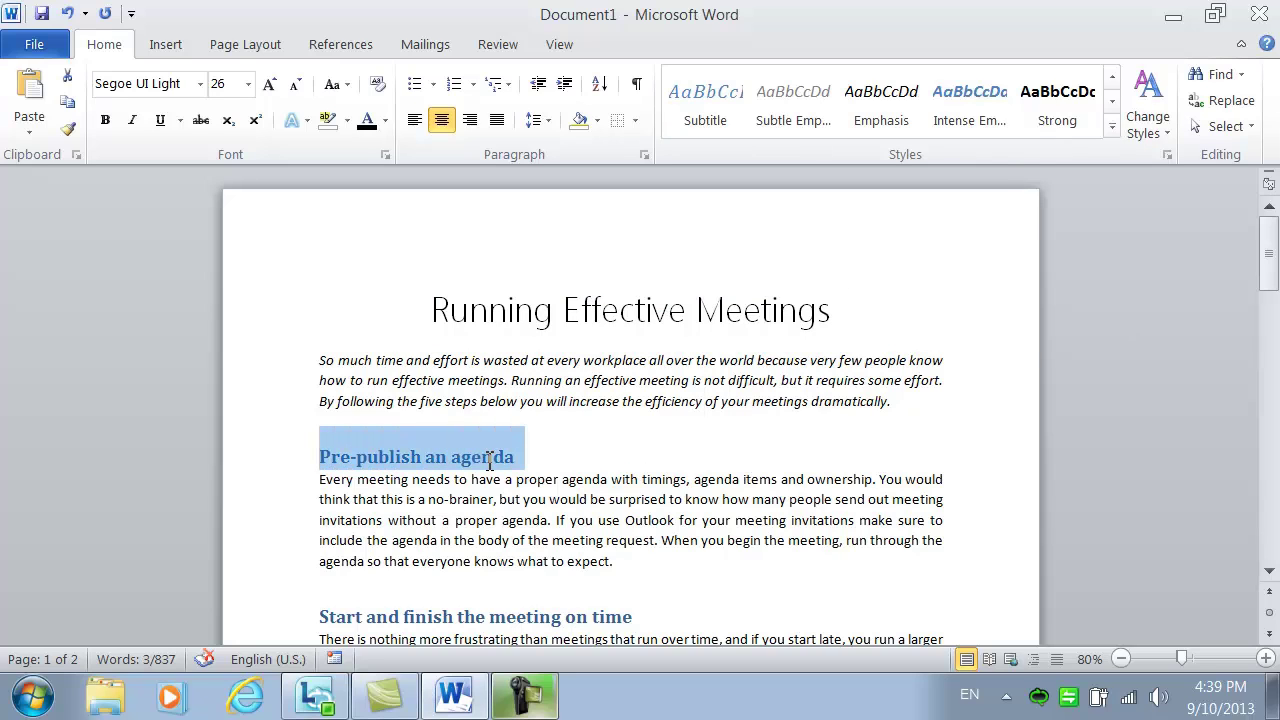
click(474, 84)
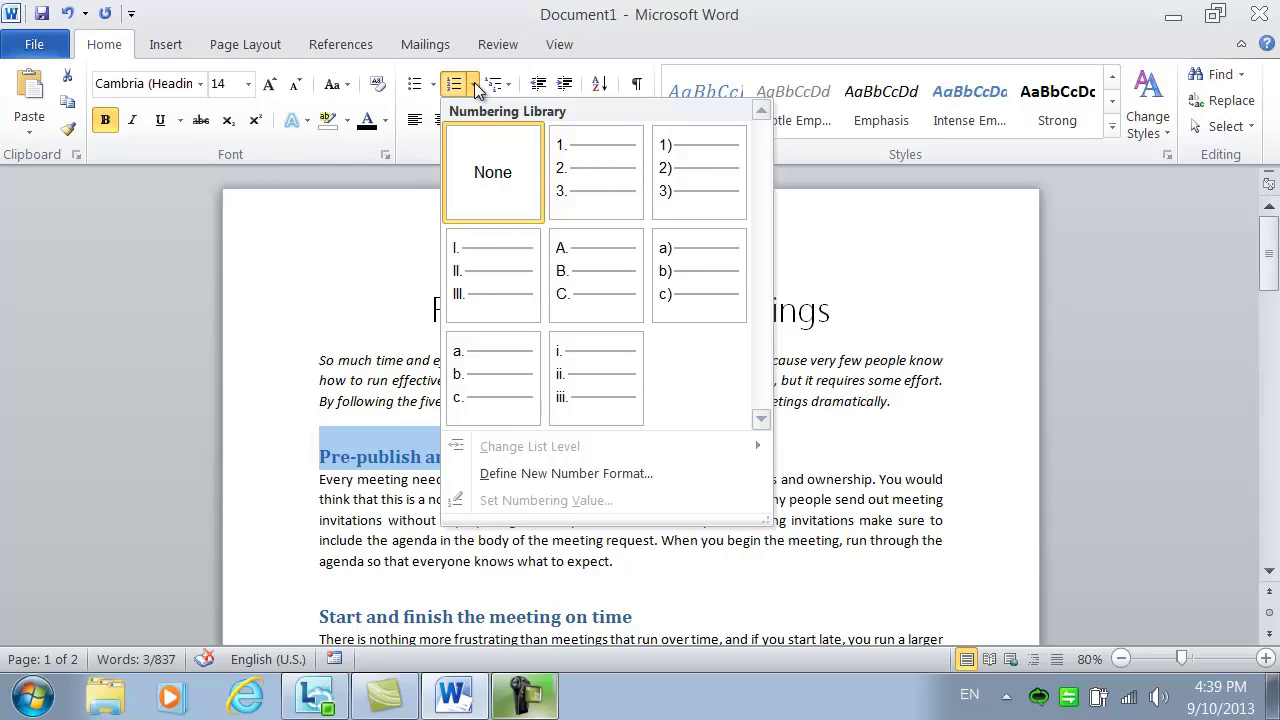
click(584, 162)
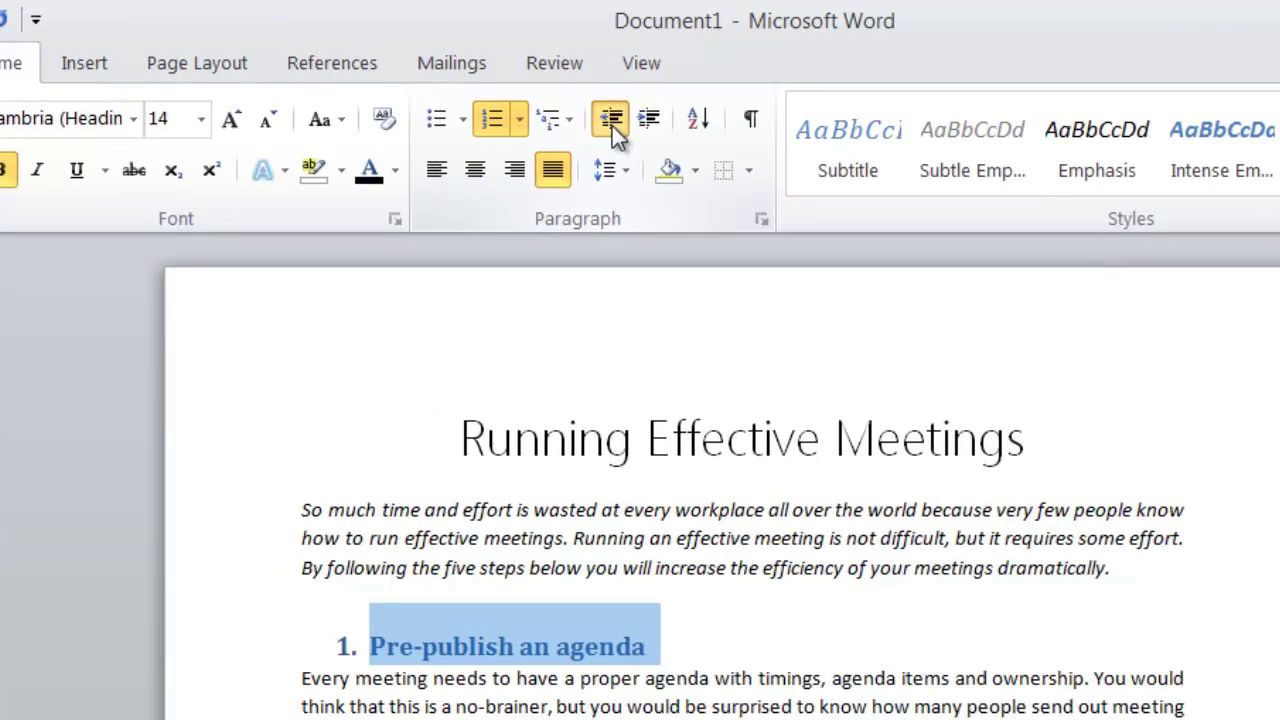
click(612, 126)
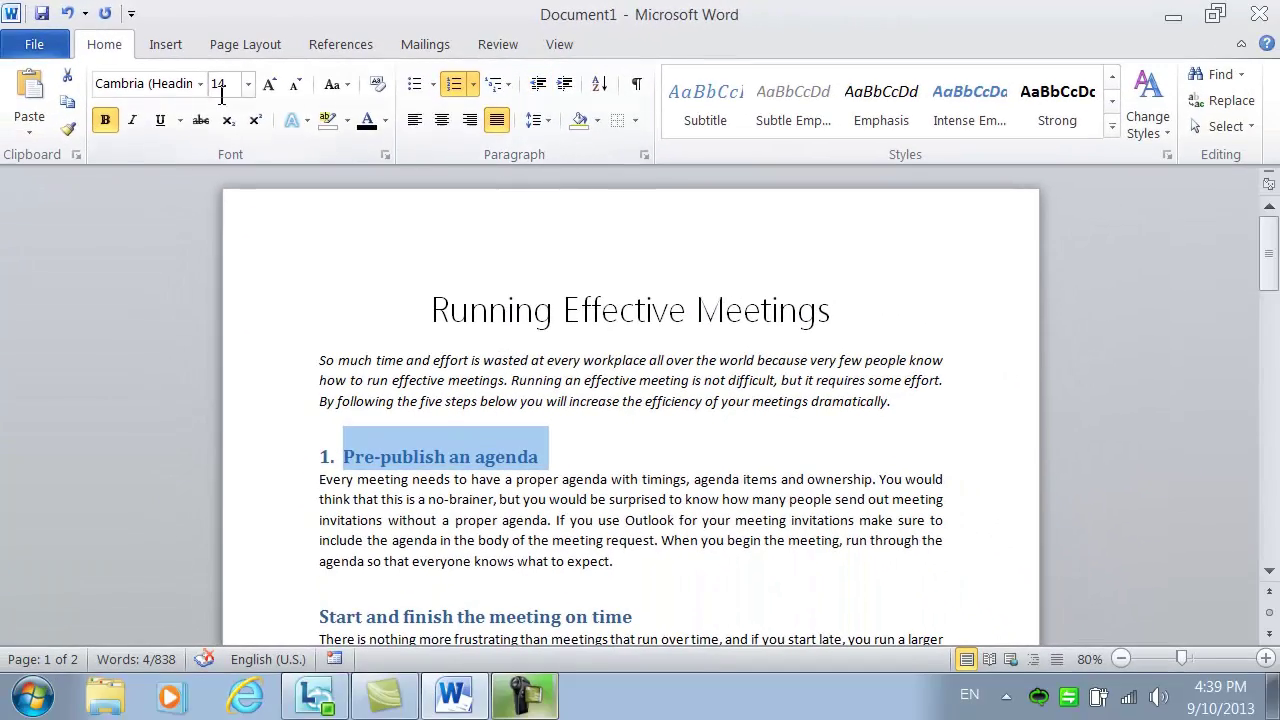
Step: Set the first heading in olive green Calibri Light
click(201, 85)
drag(433, 132, 431, 199)
click(321, 226)
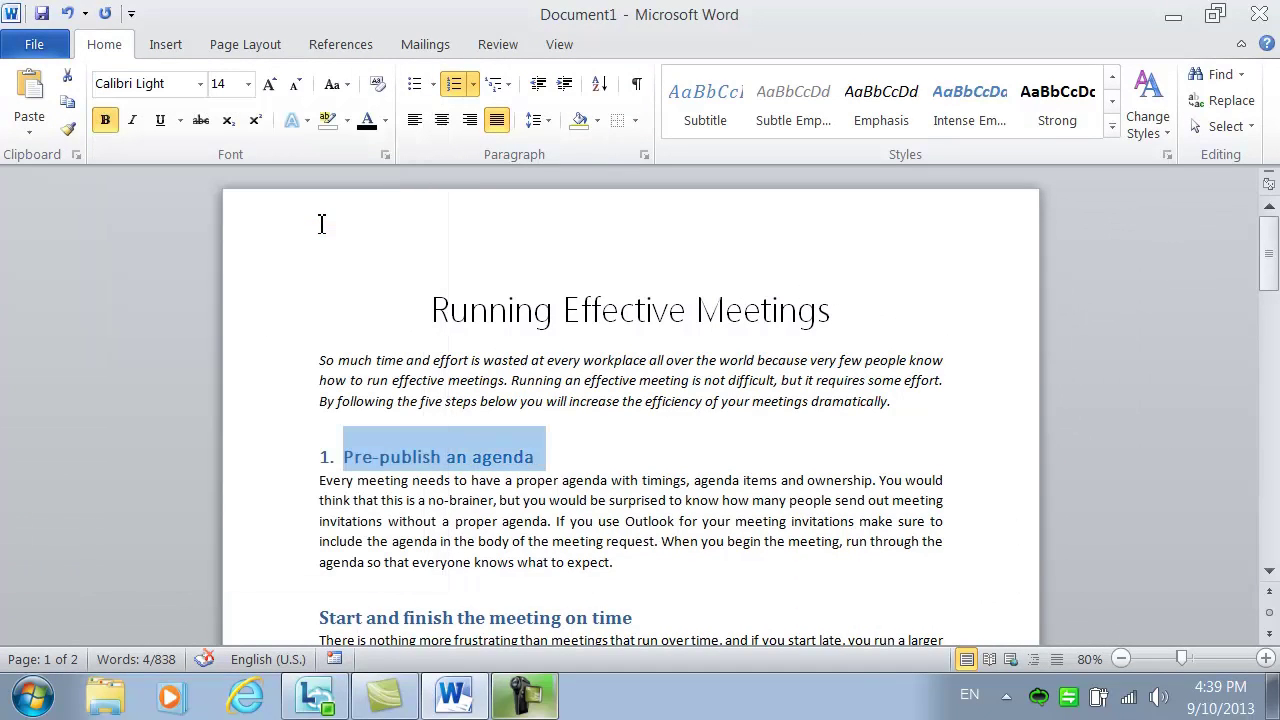
click(385, 120)
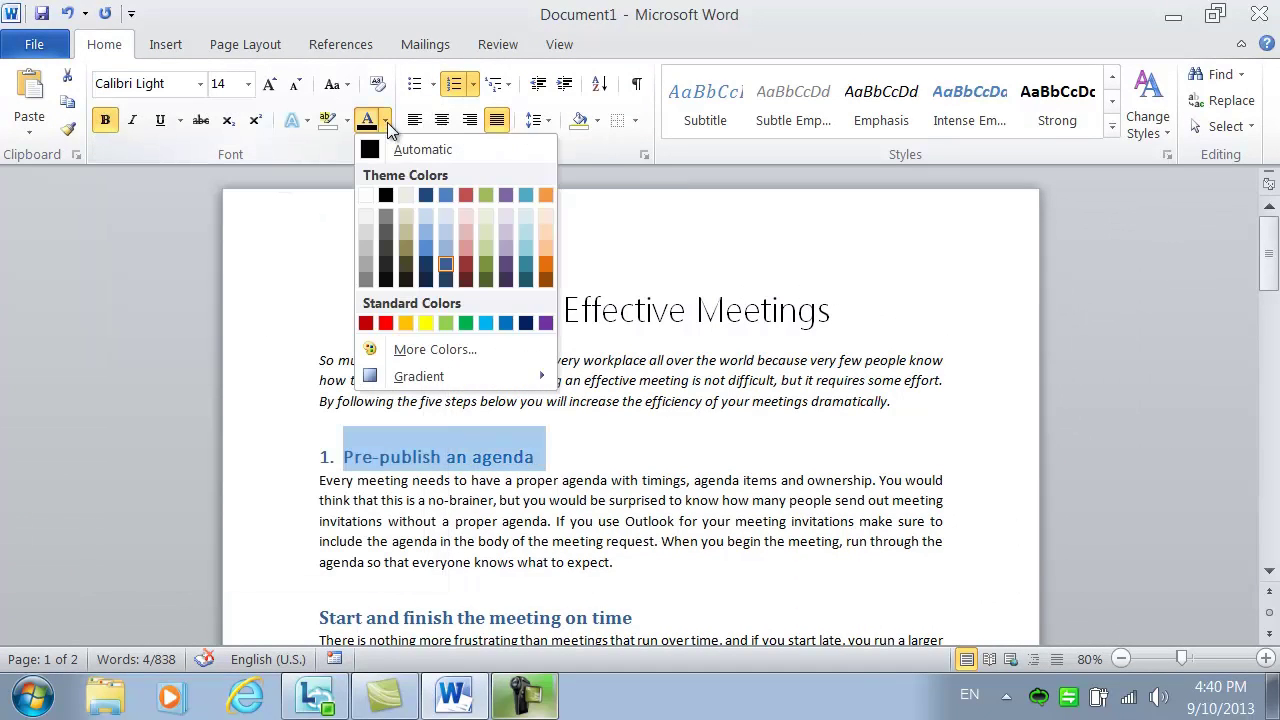
click(486, 266)
Step: Remove the space before the first heading and update Heading 1 to match it
drag(1268, 262, 1276, 319)
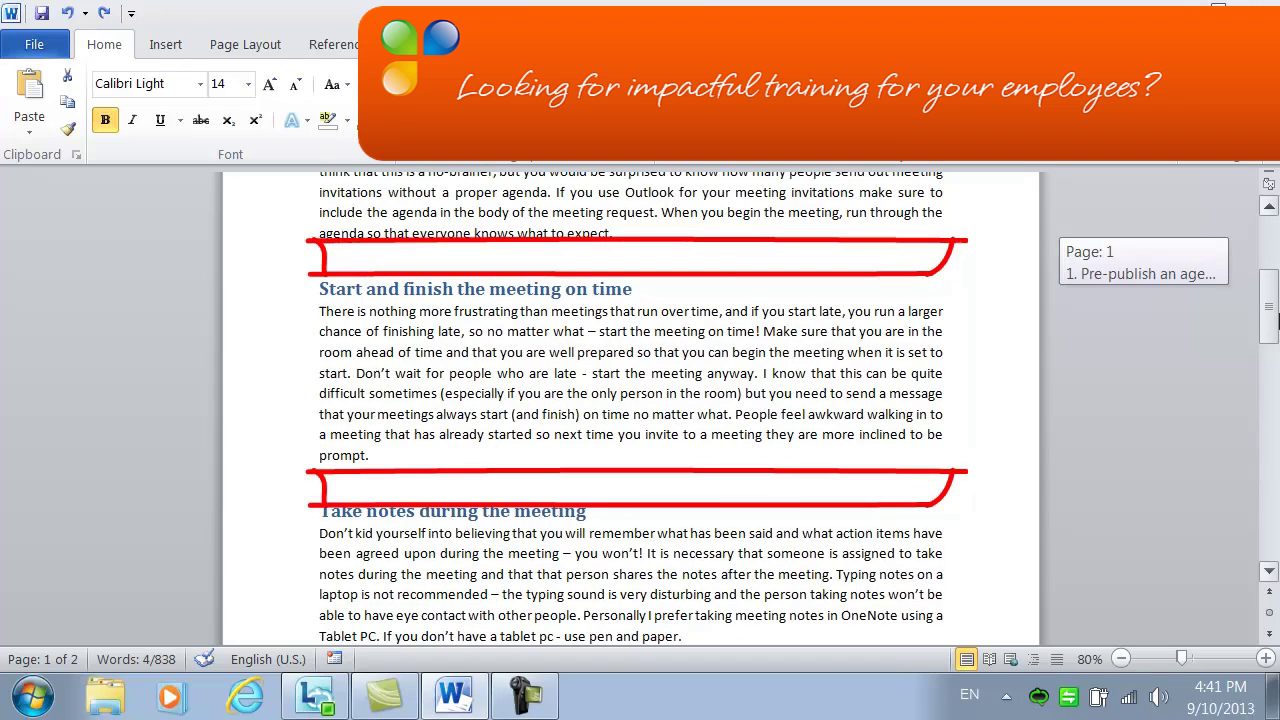
drag(1277, 318, 1272, 258)
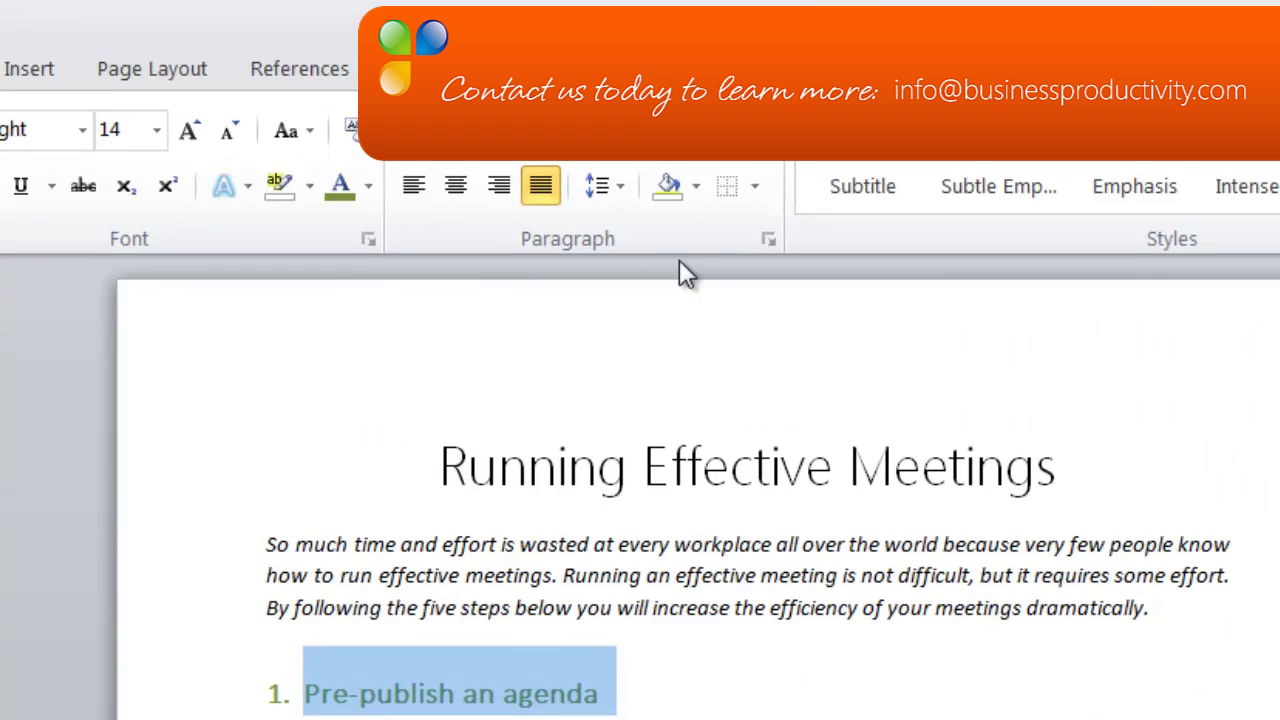
click(622, 186)
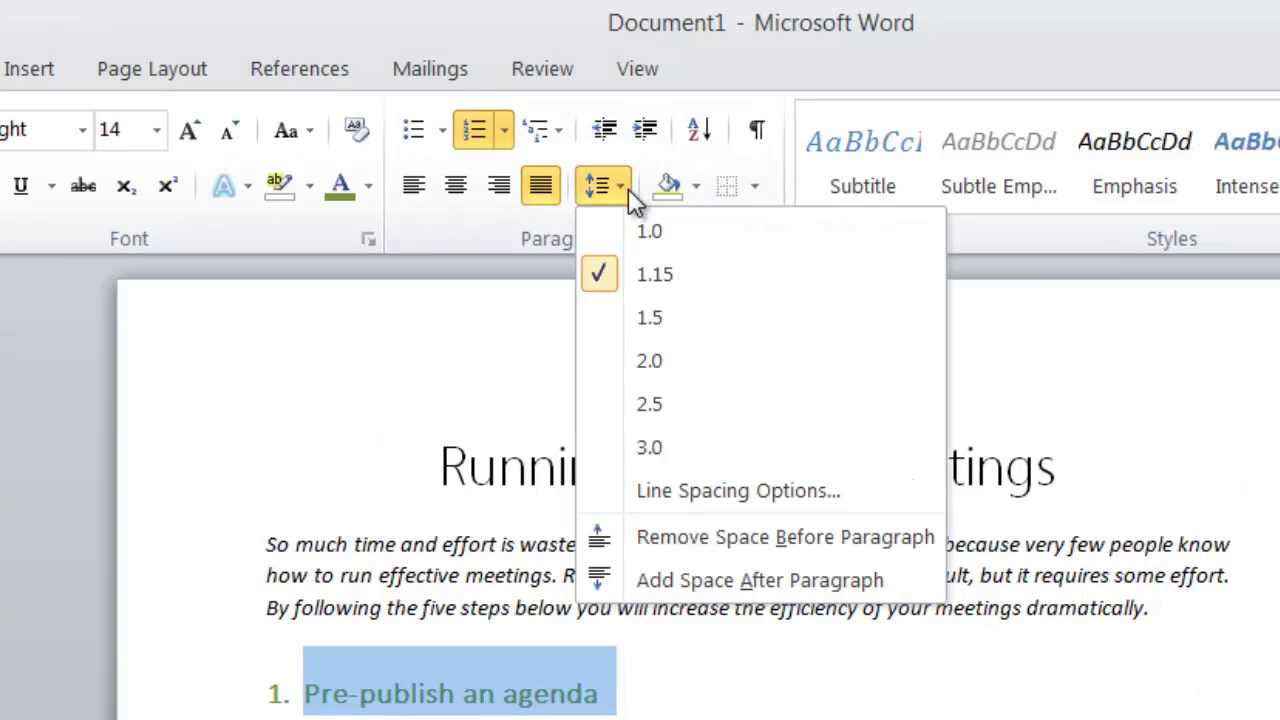
click(673, 539)
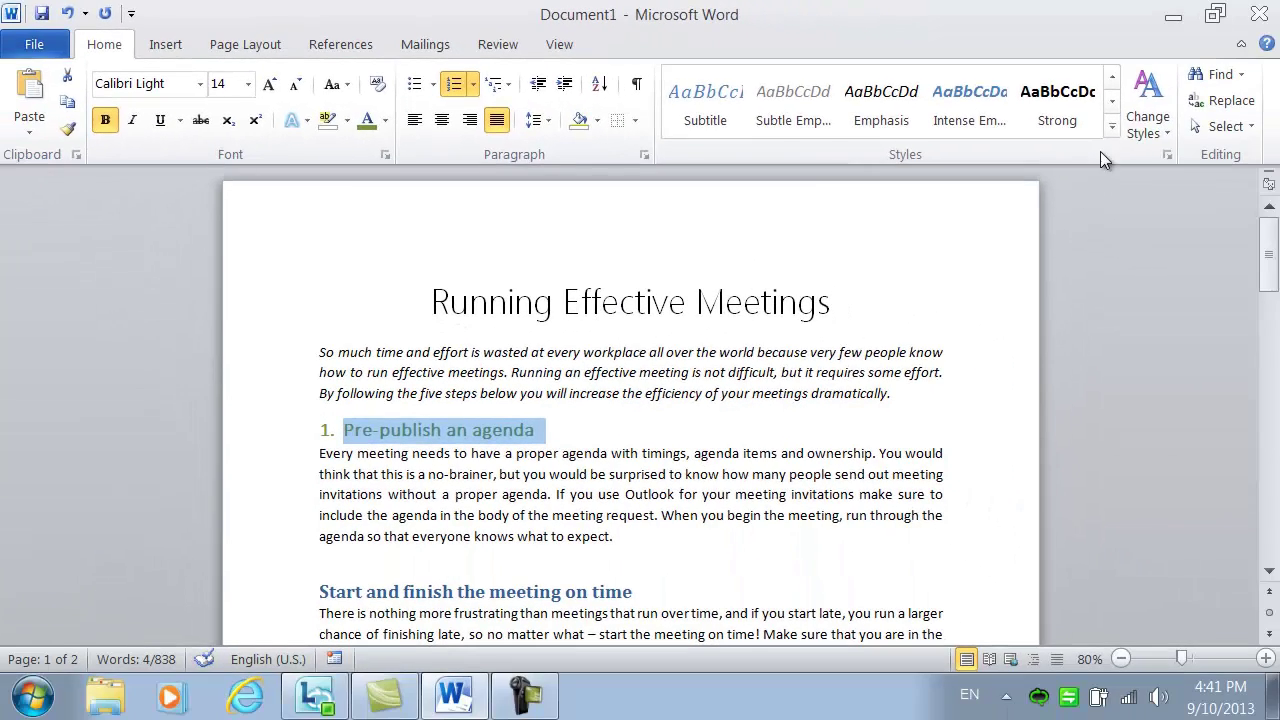
click(1112, 128)
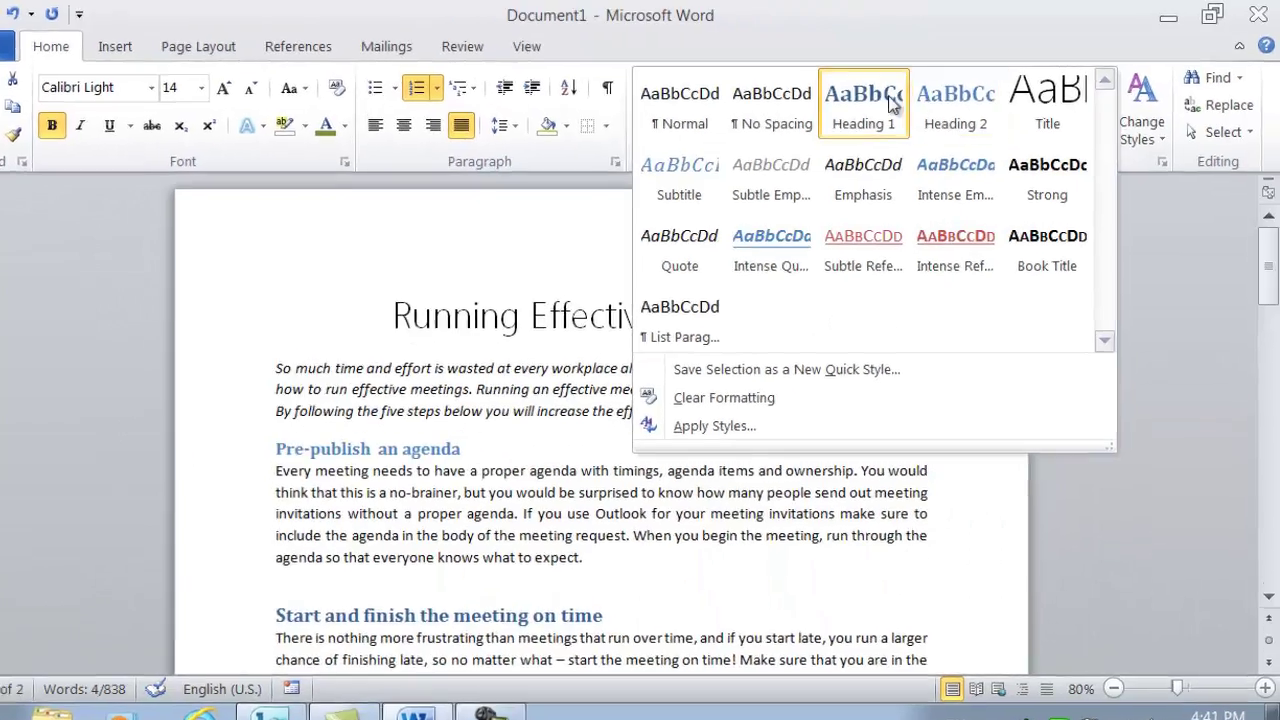
right_click(885, 90)
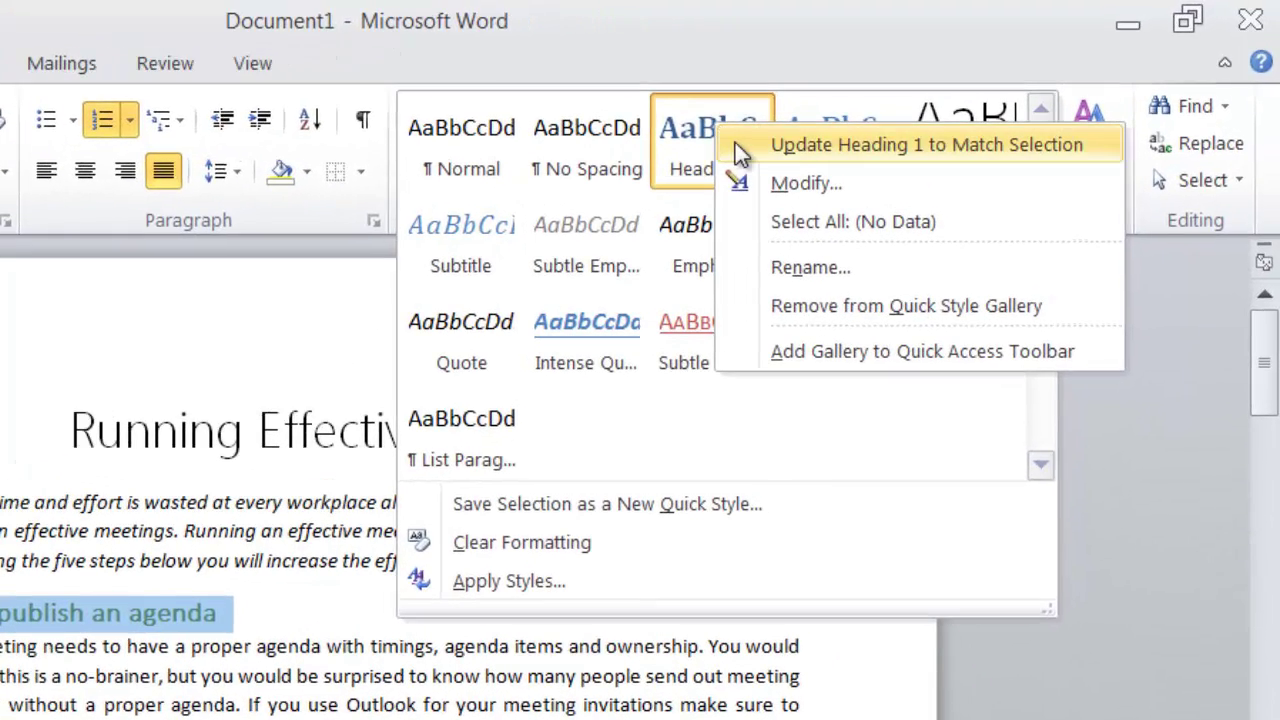
click(740, 148)
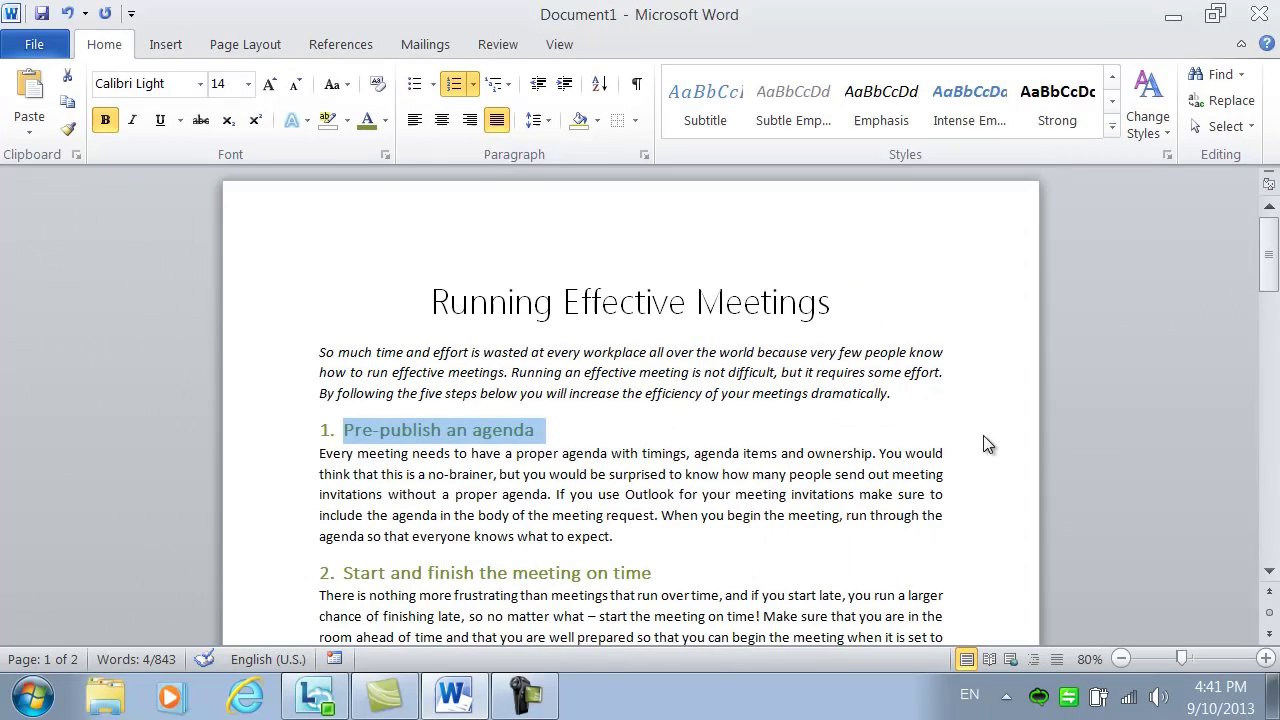
Step: Switch the page margins to the Narrow half-inch preset
scroll(985, 440, down, 1)
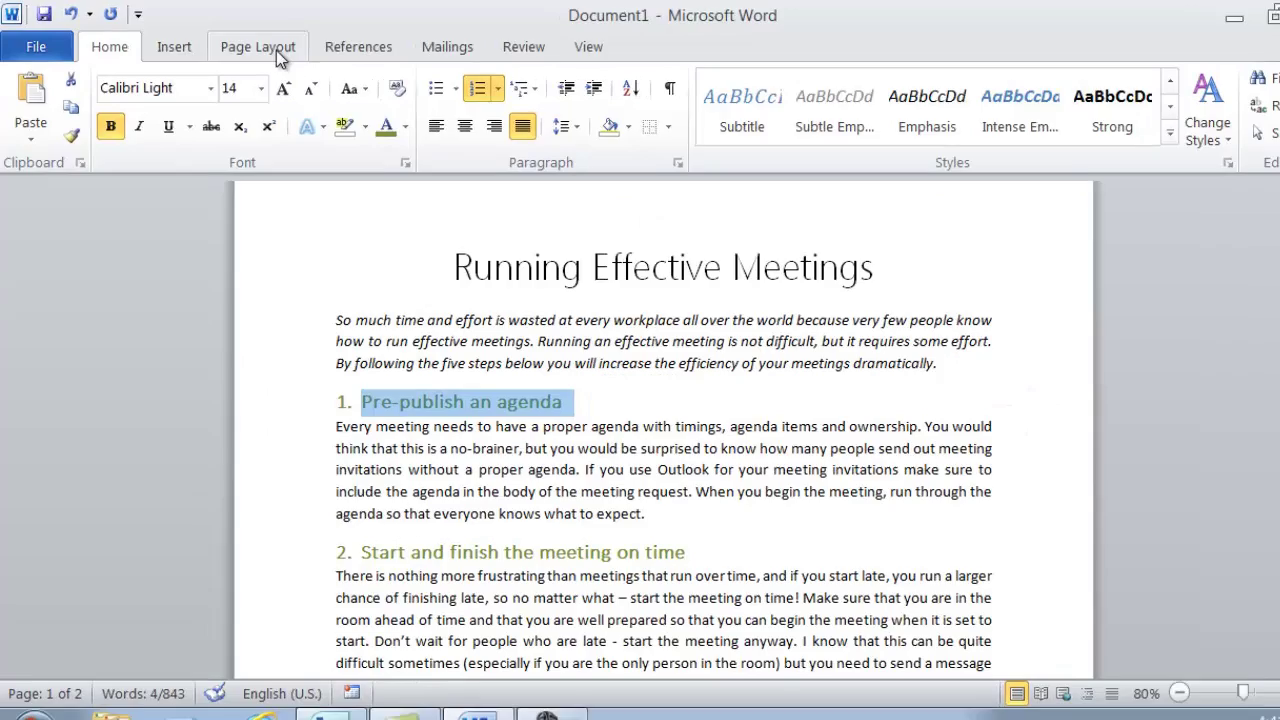
click(252, 48)
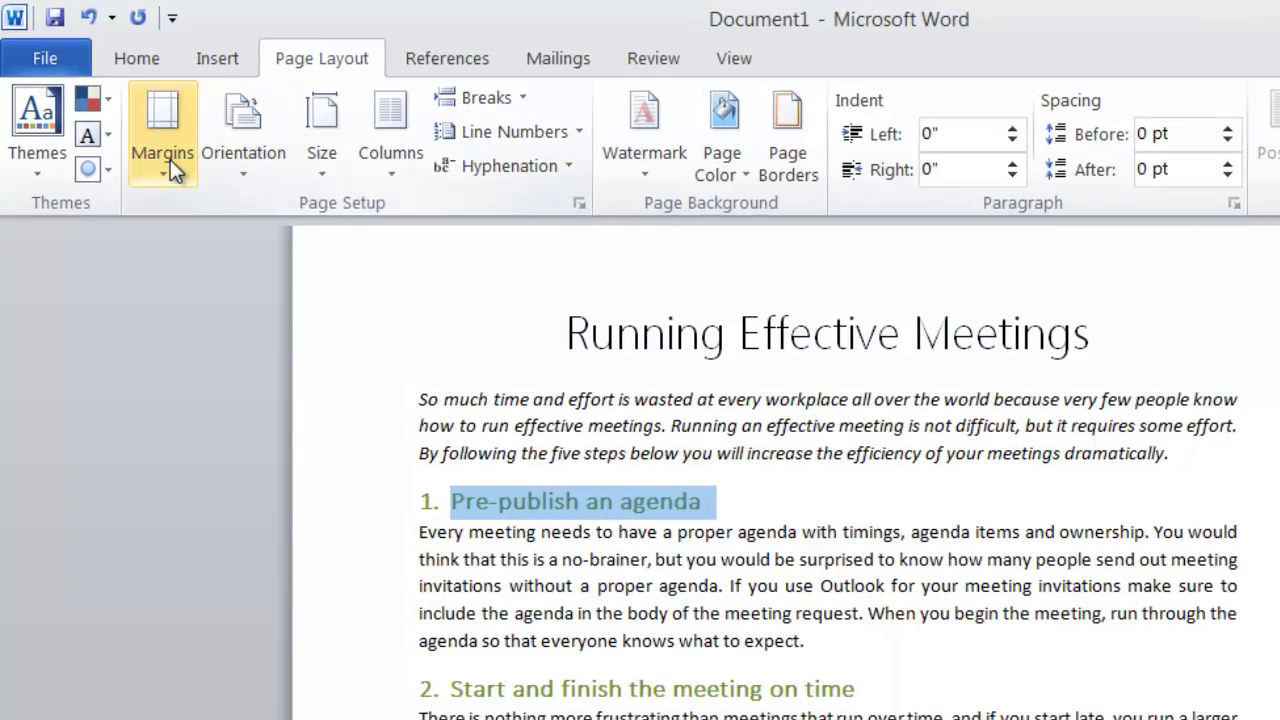
click(168, 157)
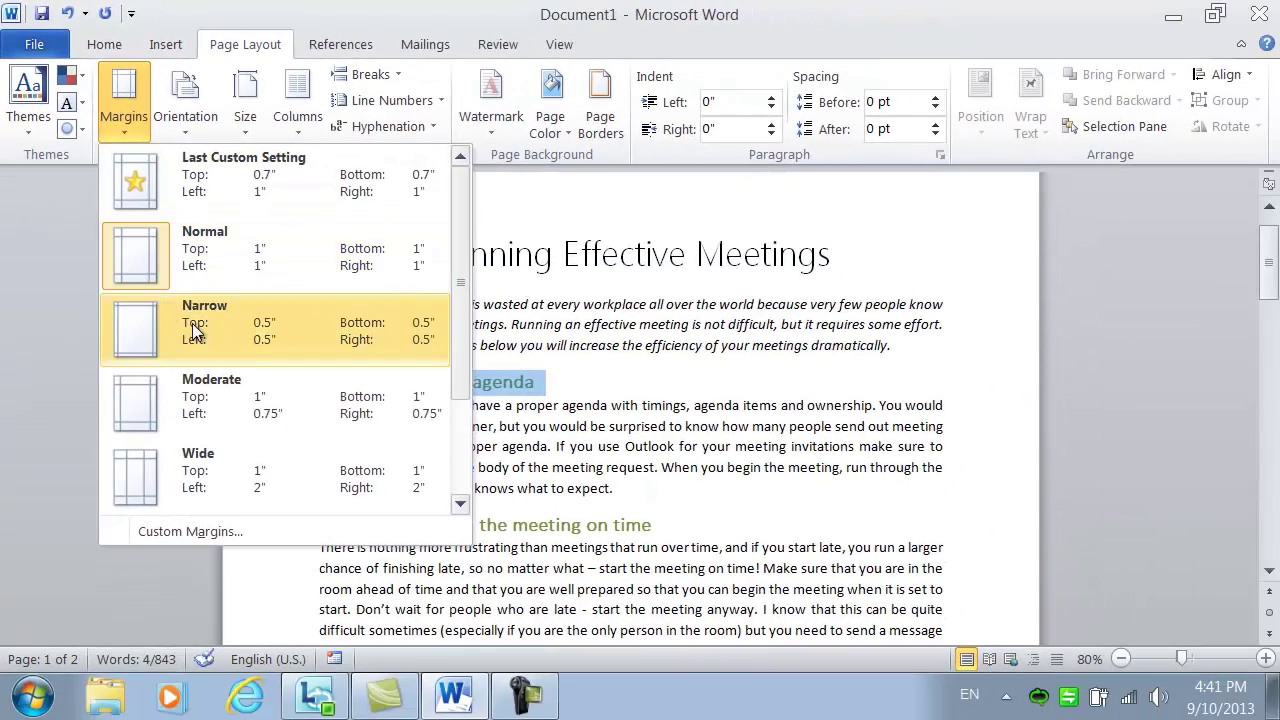
click(195, 333)
scroll(192, 323, up, 1)
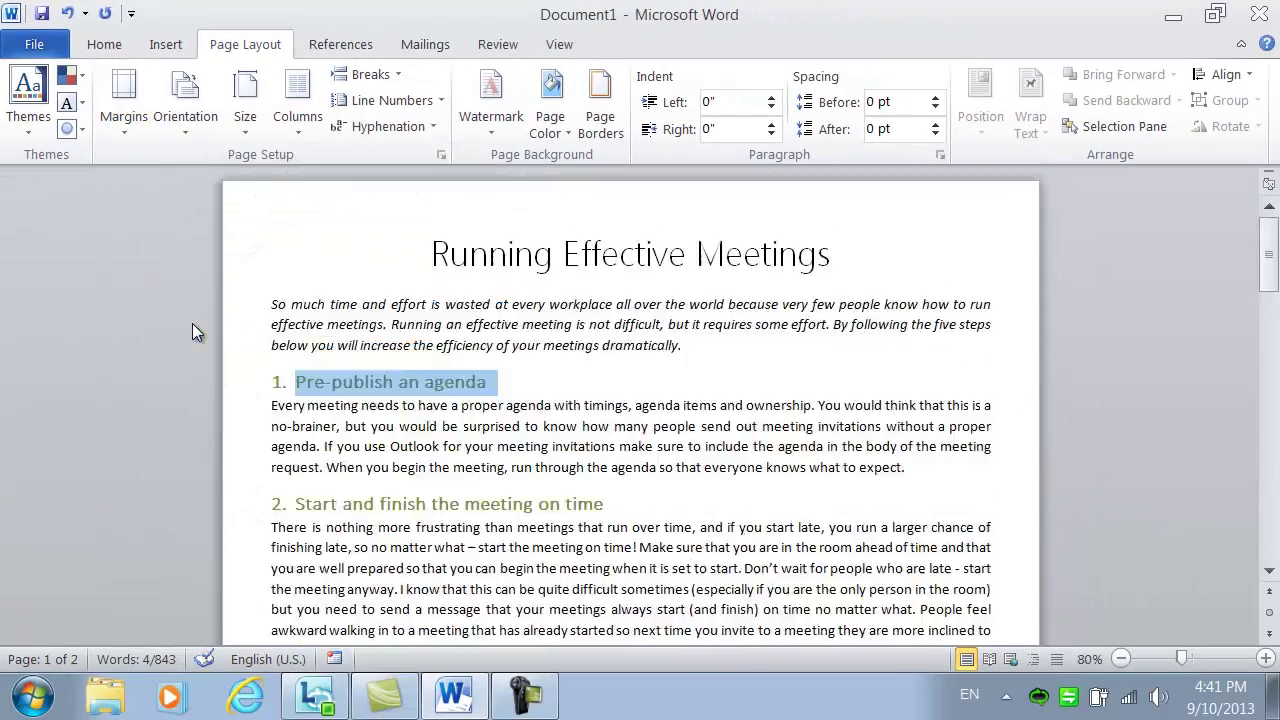
click(298, 390)
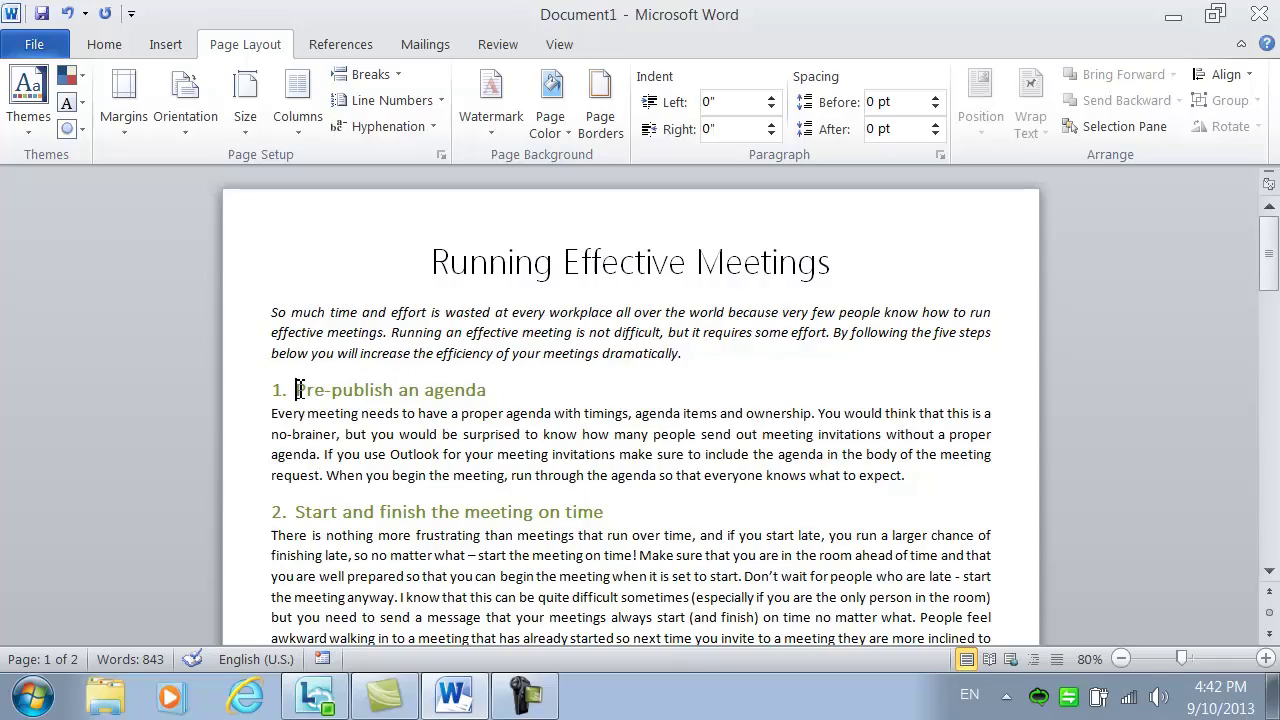
Step: Lay out the text from 'Pre-publish an agenda' to the end in two columns
mouse_move(298, 390)
mouse_down()
mouse_move(1268, 444)
mouse_move(1268, 215)
mouse_up()
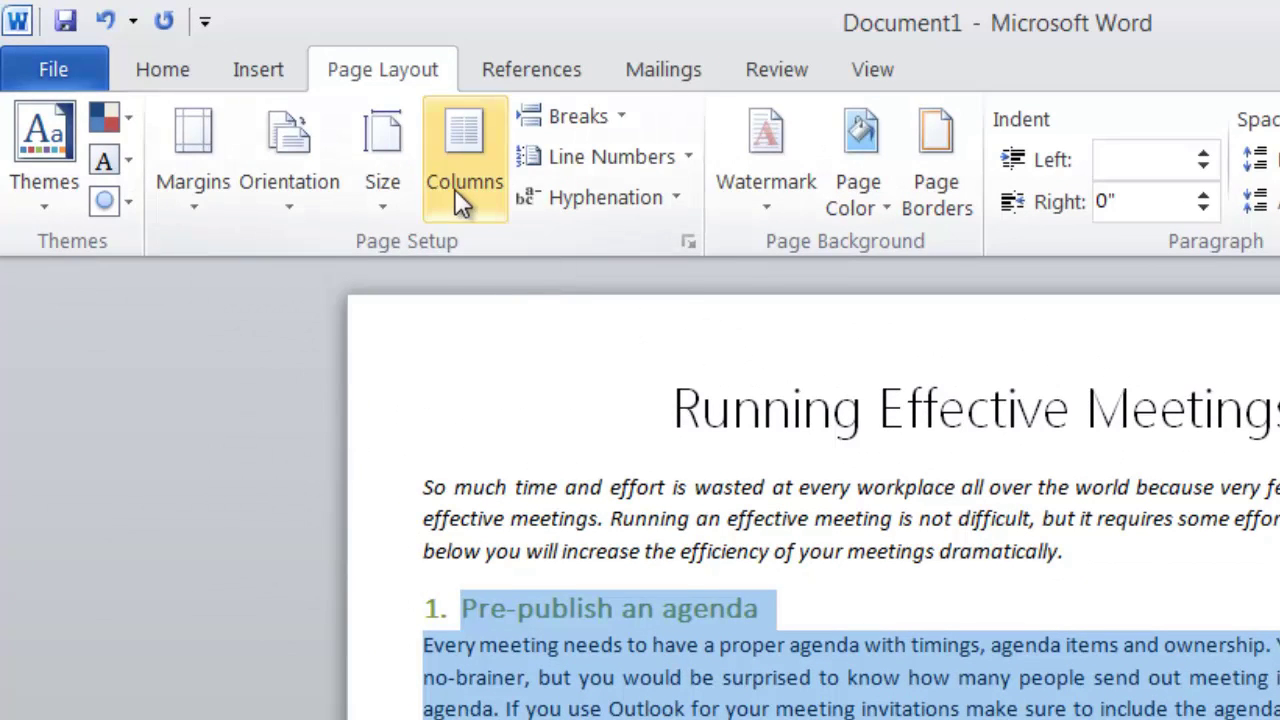
click(457, 189)
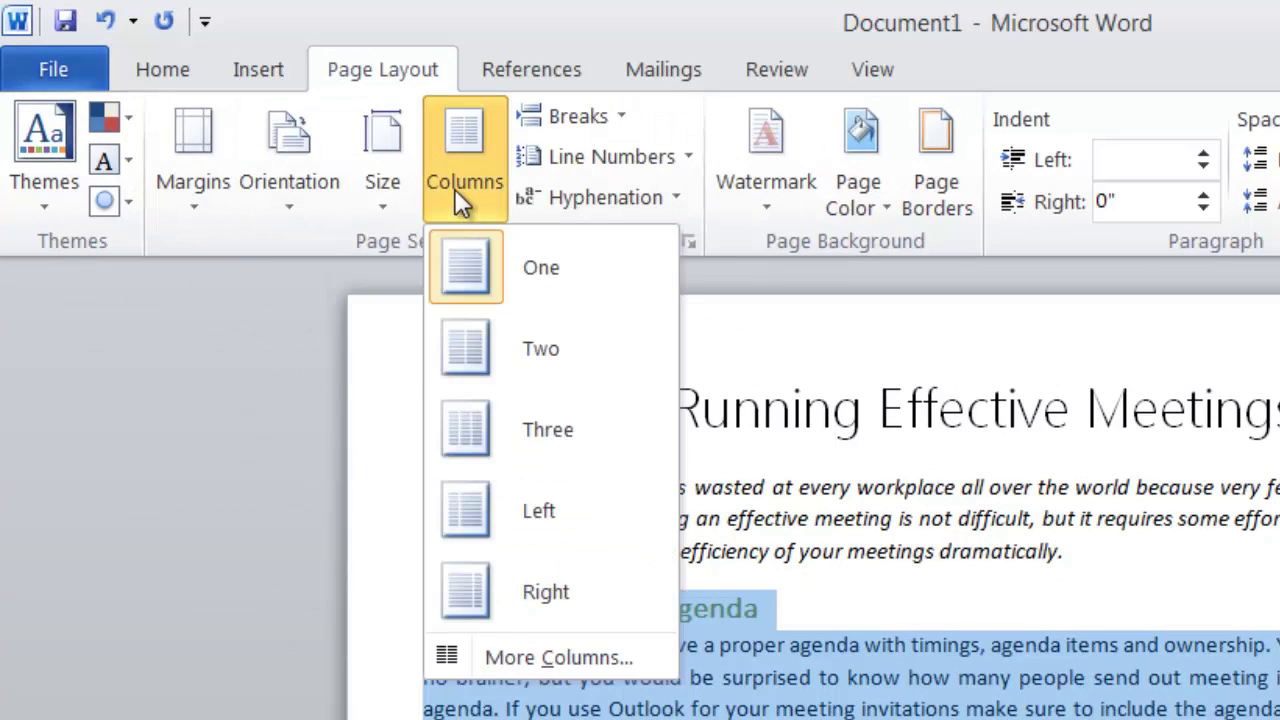
click(500, 348)
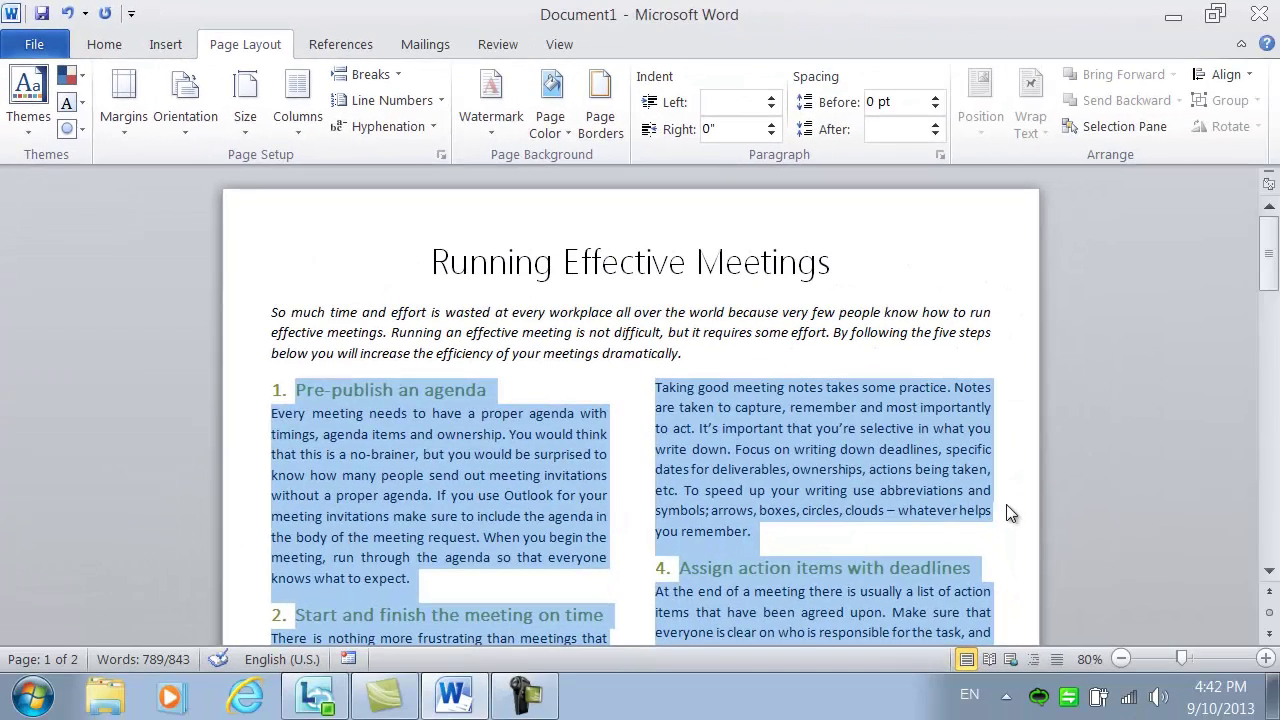
click(1012, 508)
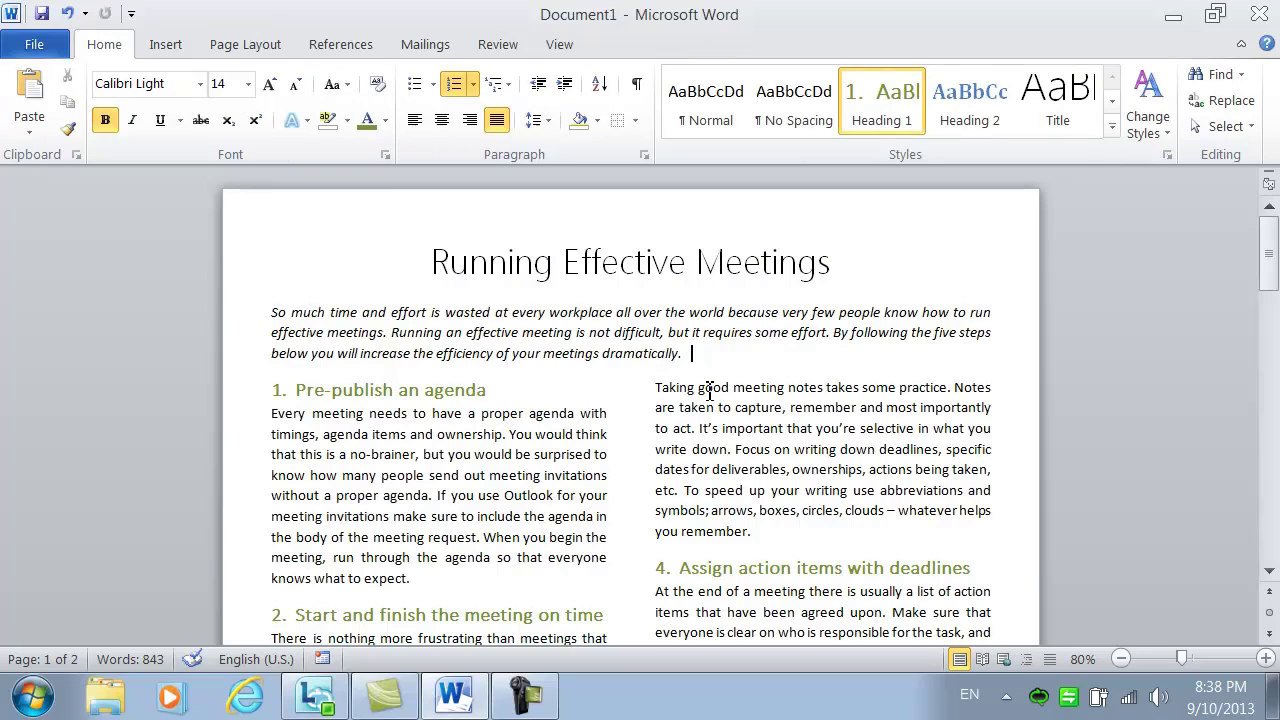
Step: Select 'good meeting notes' and start inserting a hyperlink on it
click(704, 388)
drag(698, 388, 825, 388)
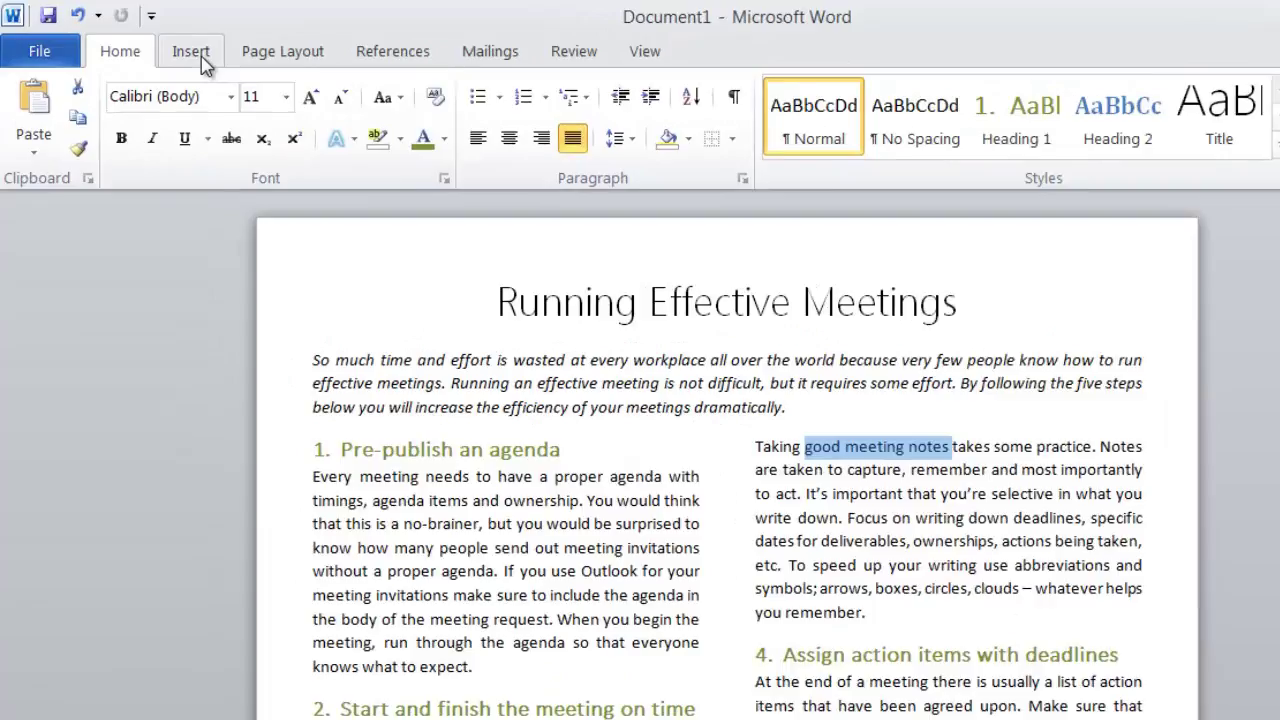
click(170, 48)
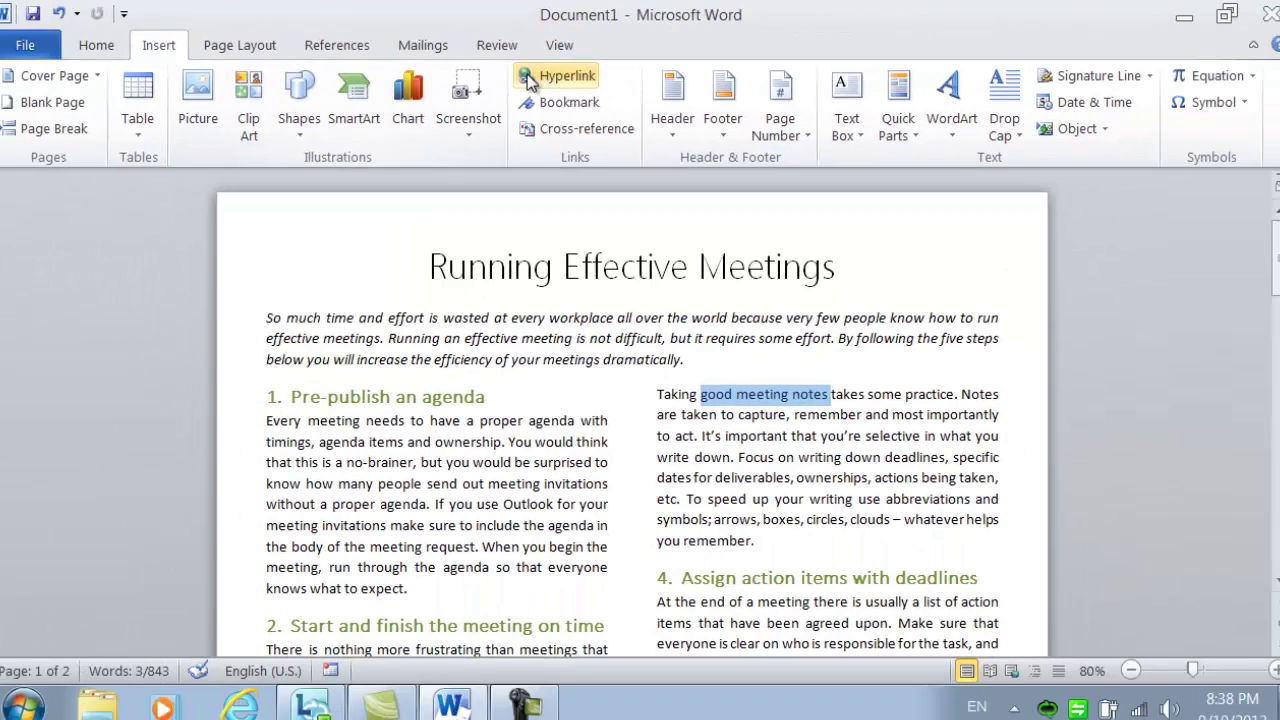
click(555, 73)
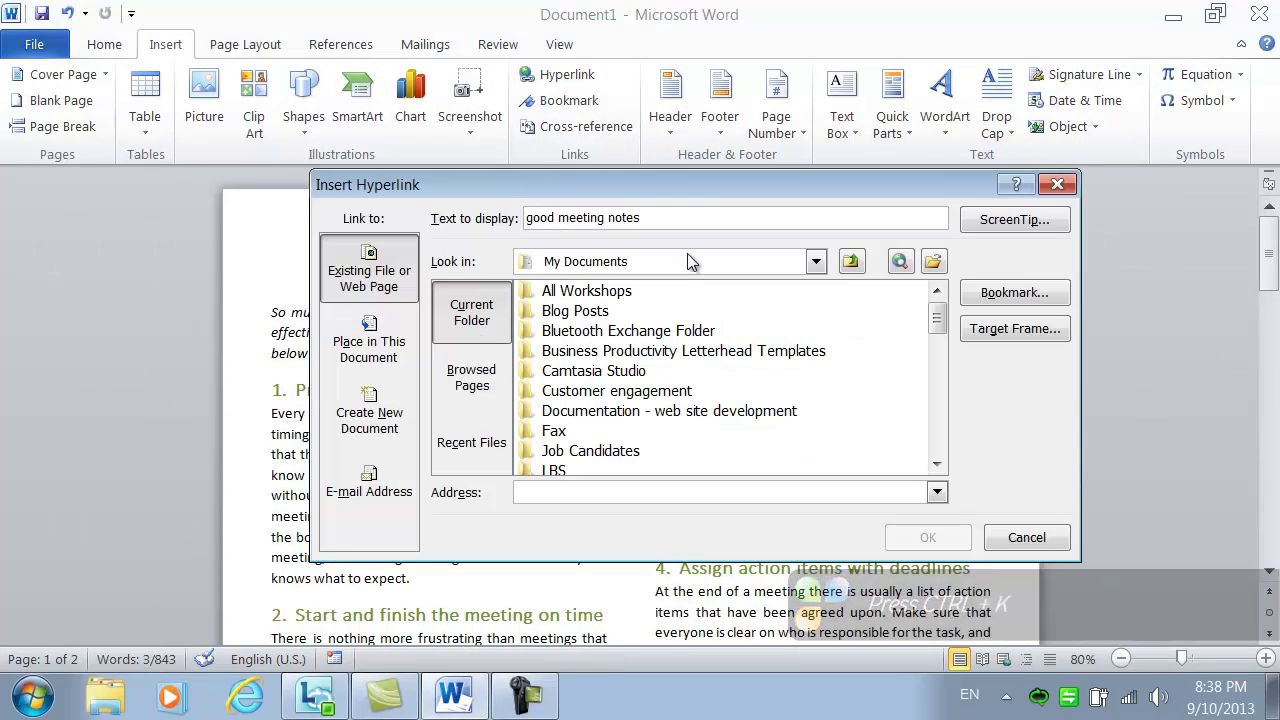
Step: Search Bing for 'how to take good meeting minutes' and open the Business Productivity article
click(901, 263)
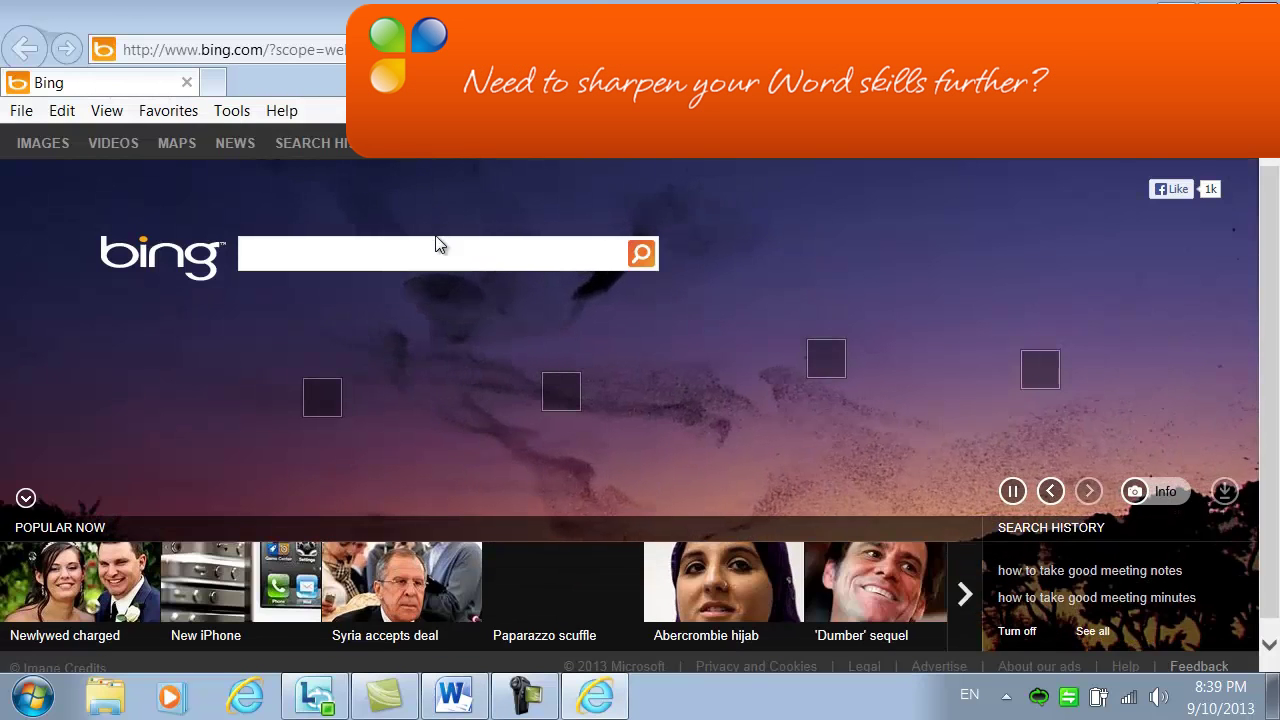
text(how)
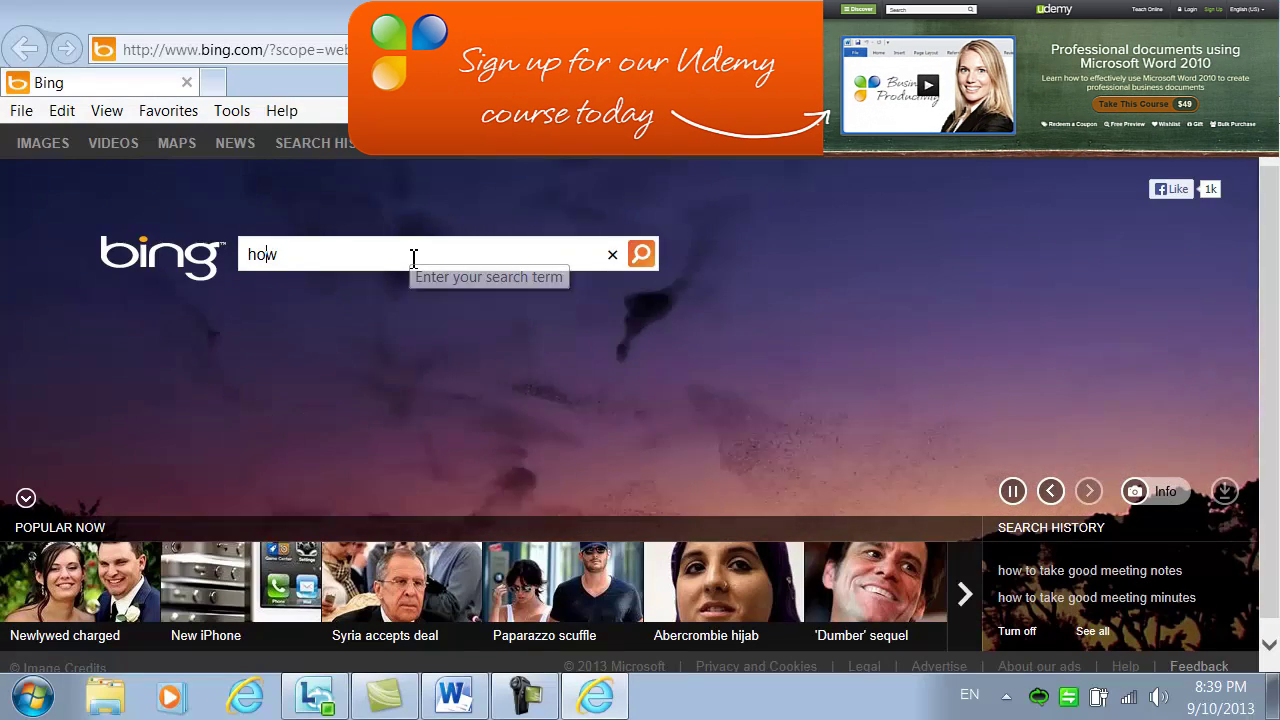
text( to take good meeting)
key(Down)
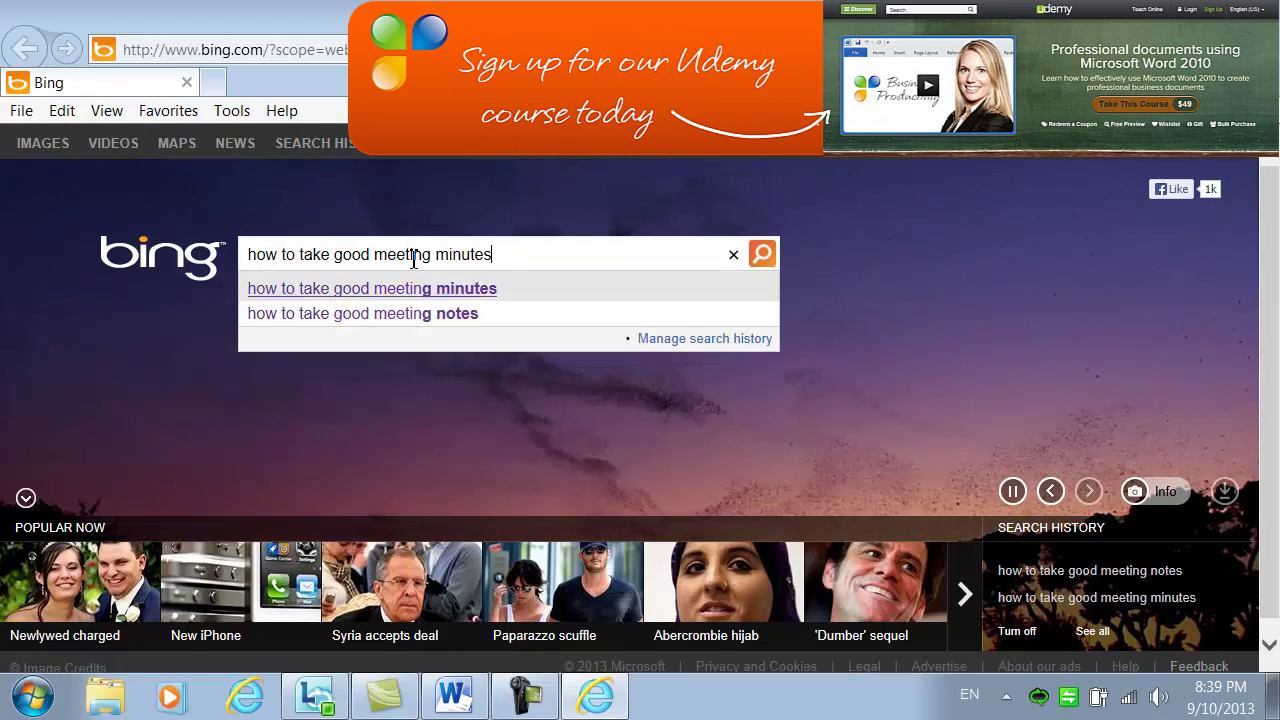
key(Return)
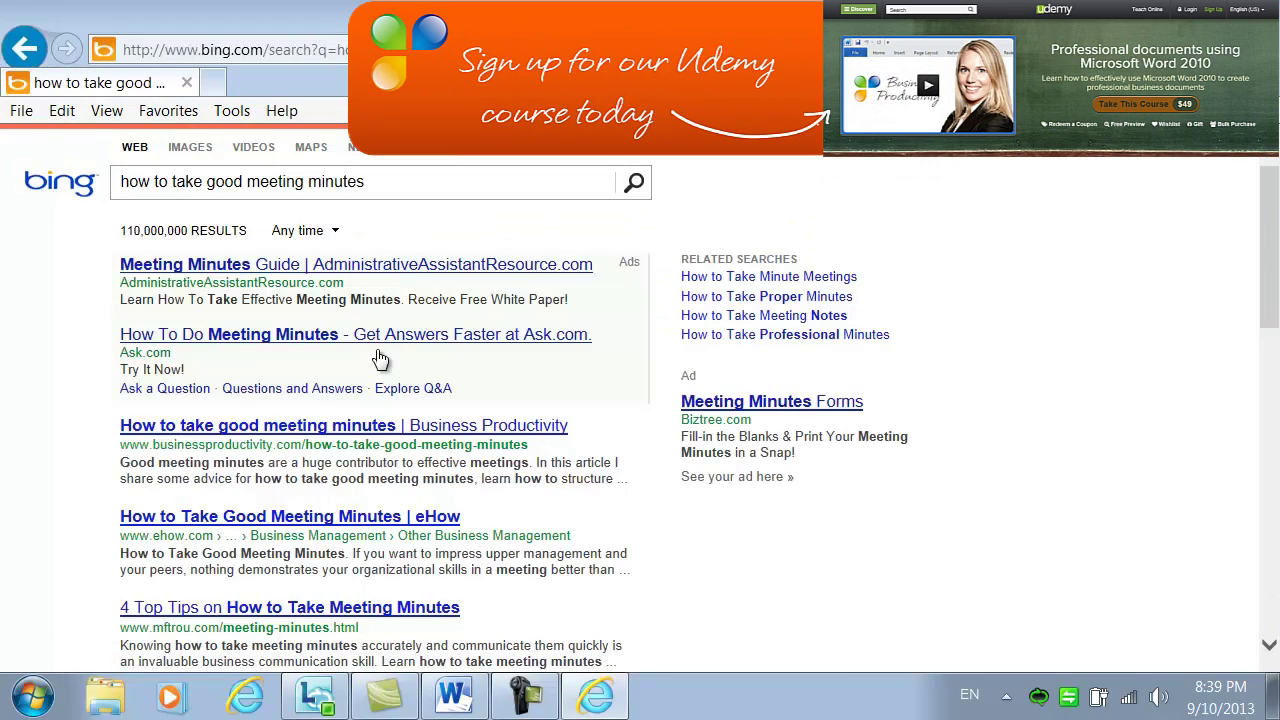
click(330, 429)
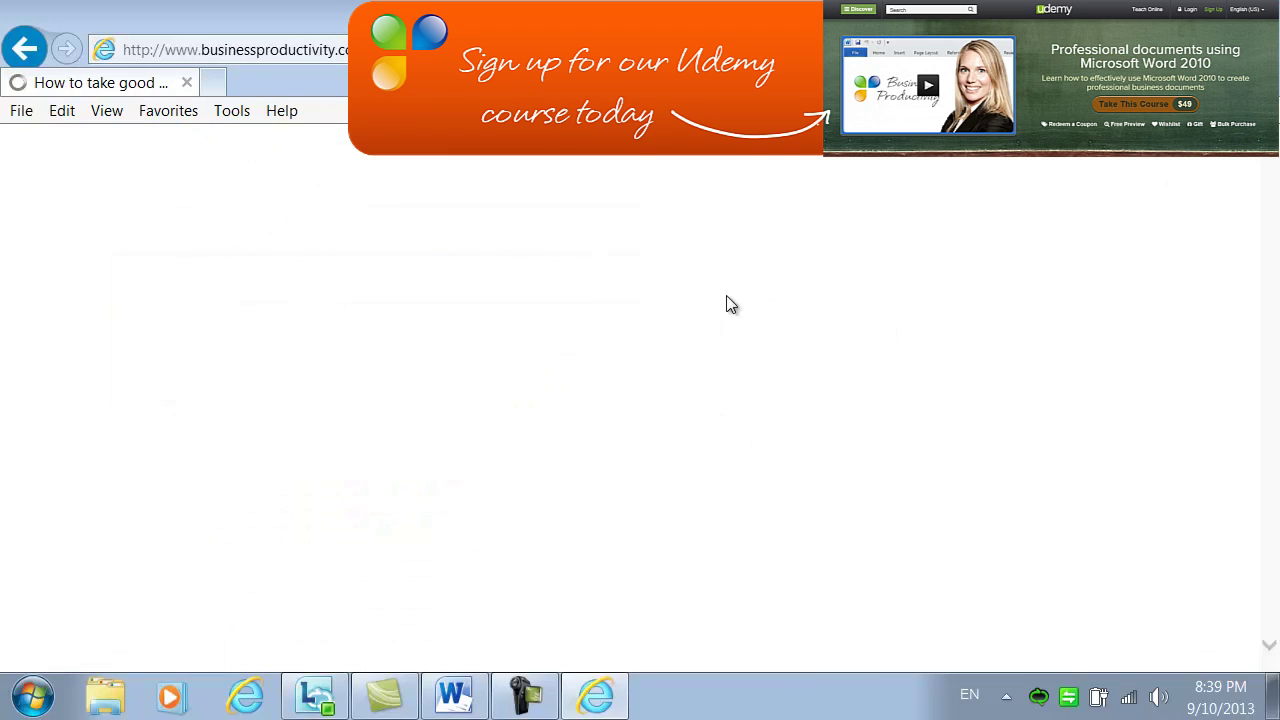
scroll(665, 386, down, 3)
scroll(665, 388, down, 1)
scroll(667, 390, down, 2)
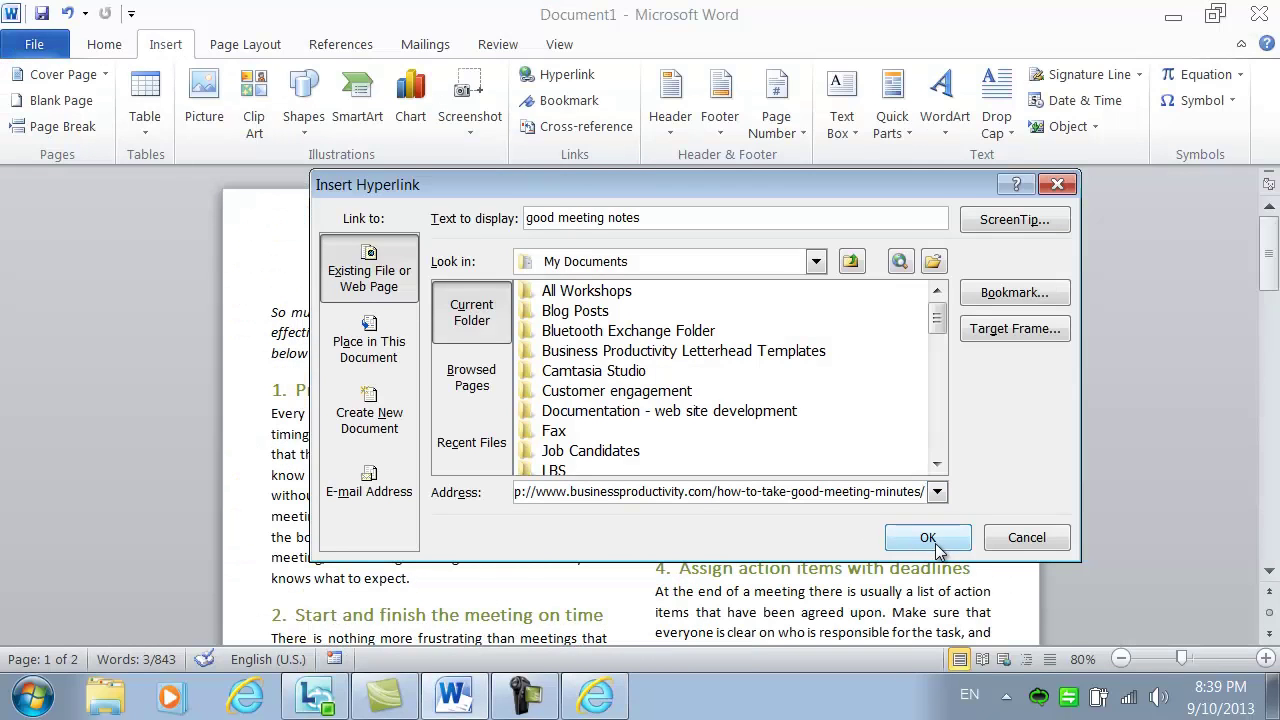
Step: Confirm the hyperlink on 'good meeting notes' and add an empty paragraph after 'knows what to expect.'
click(900, 540)
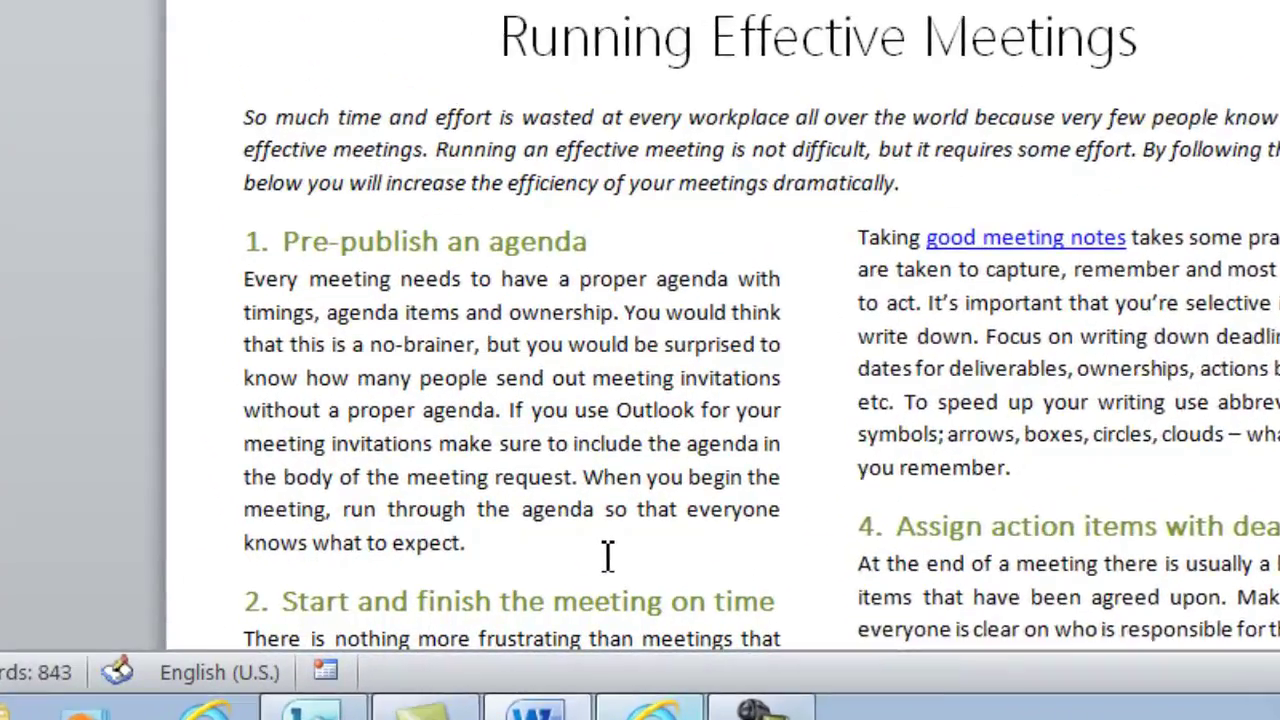
key(Return)
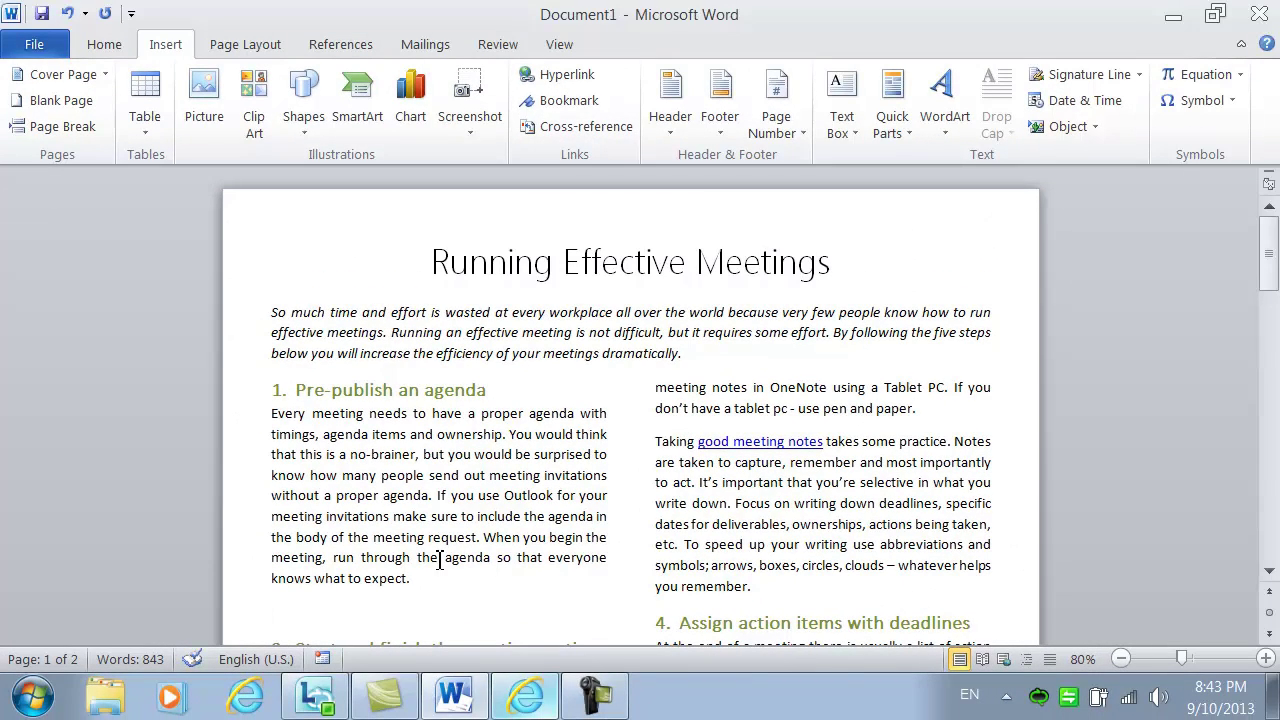
Step: Insert the Agenda picture file into the left column after the first section
click(196, 105)
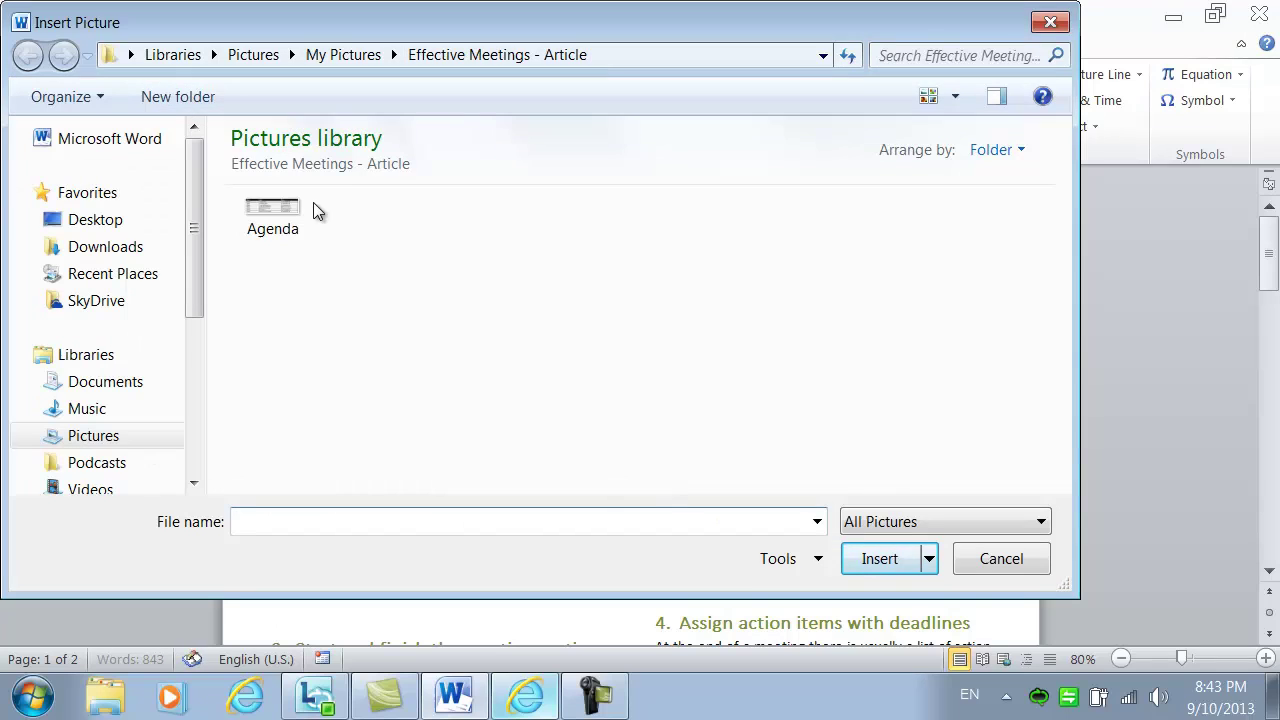
click(285, 215)
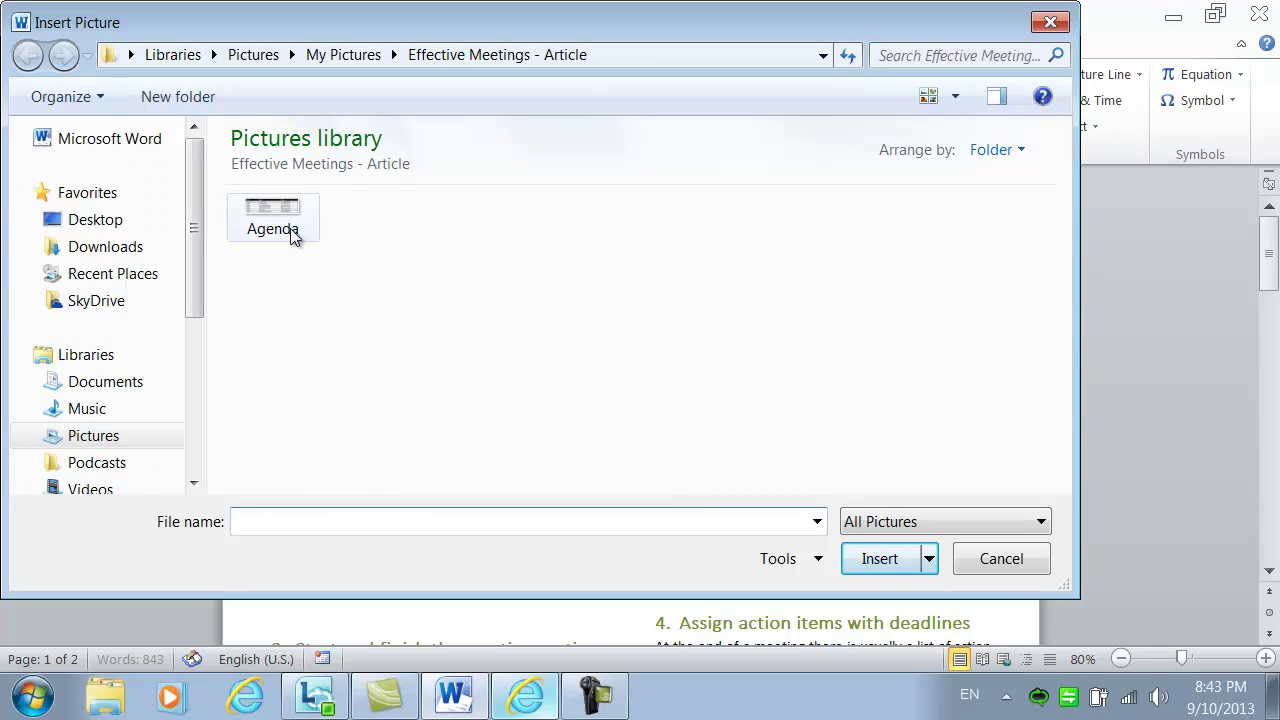
click(880, 559)
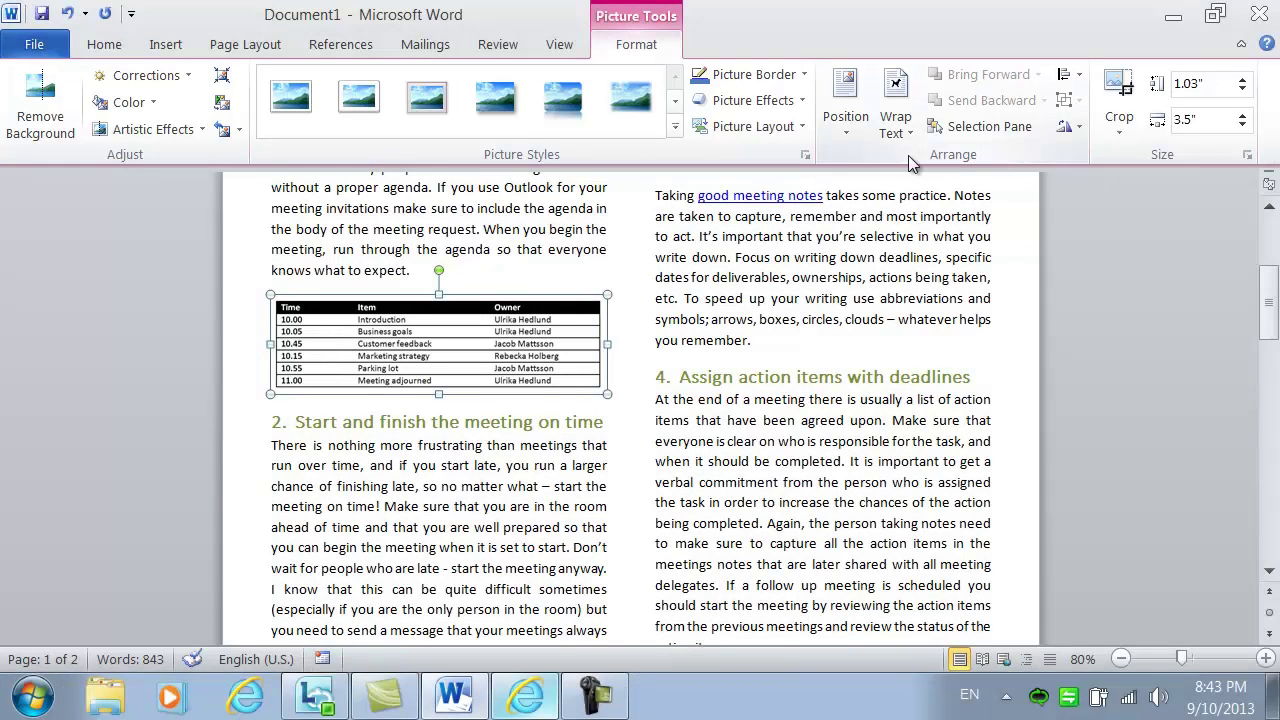
Step: Deselect the agenda picture and place the insertion point before the article title
click(669, 333)
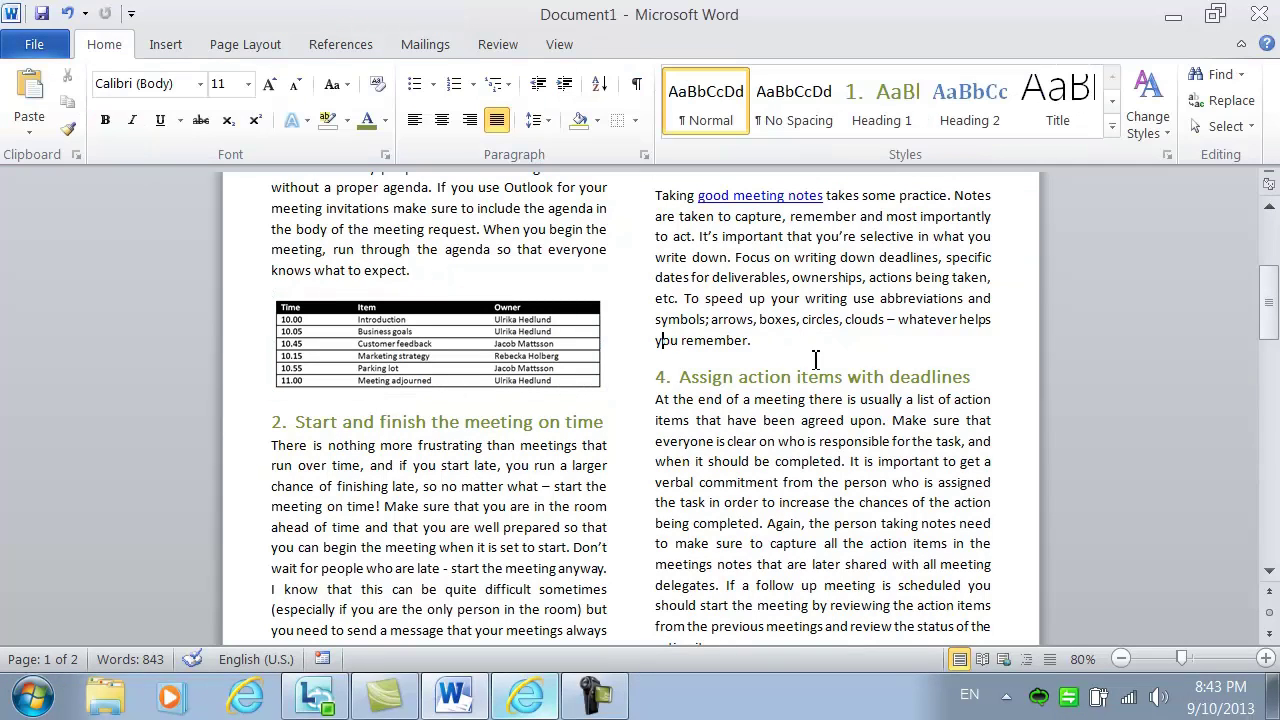
scroll(940, 364, up, 5)
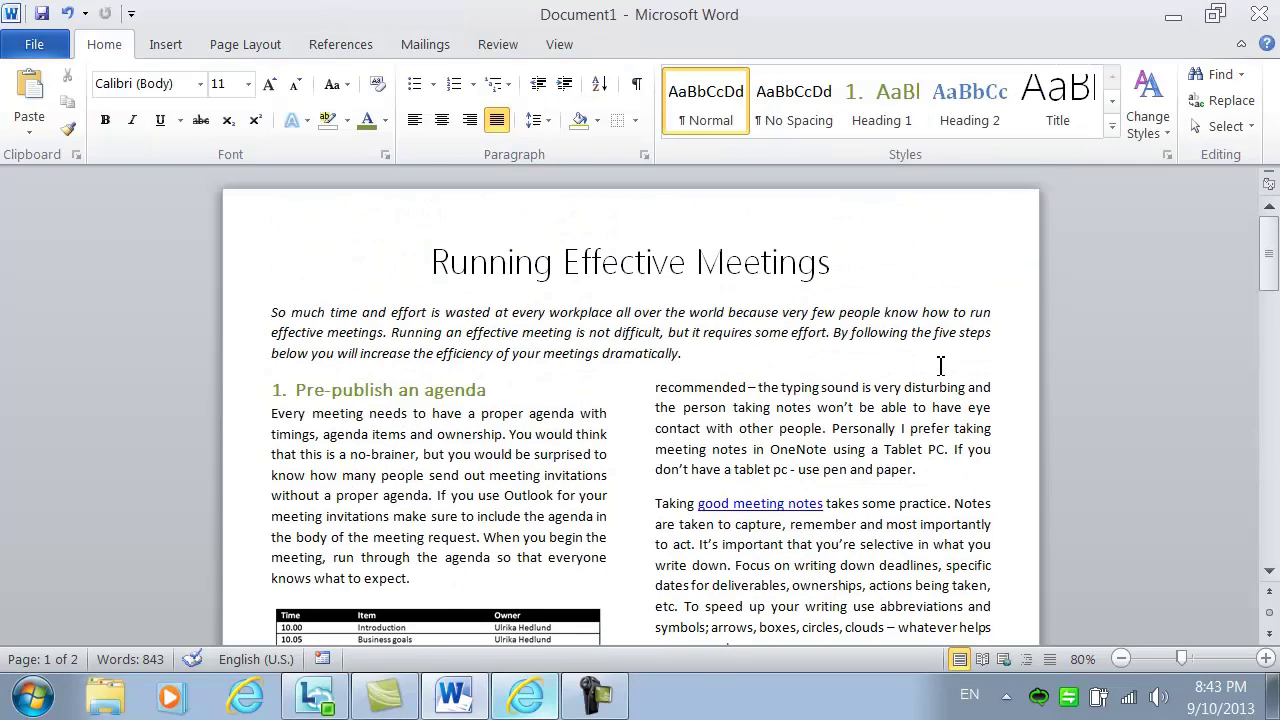
click(440, 264)
scroll(440, 264, up, 2)
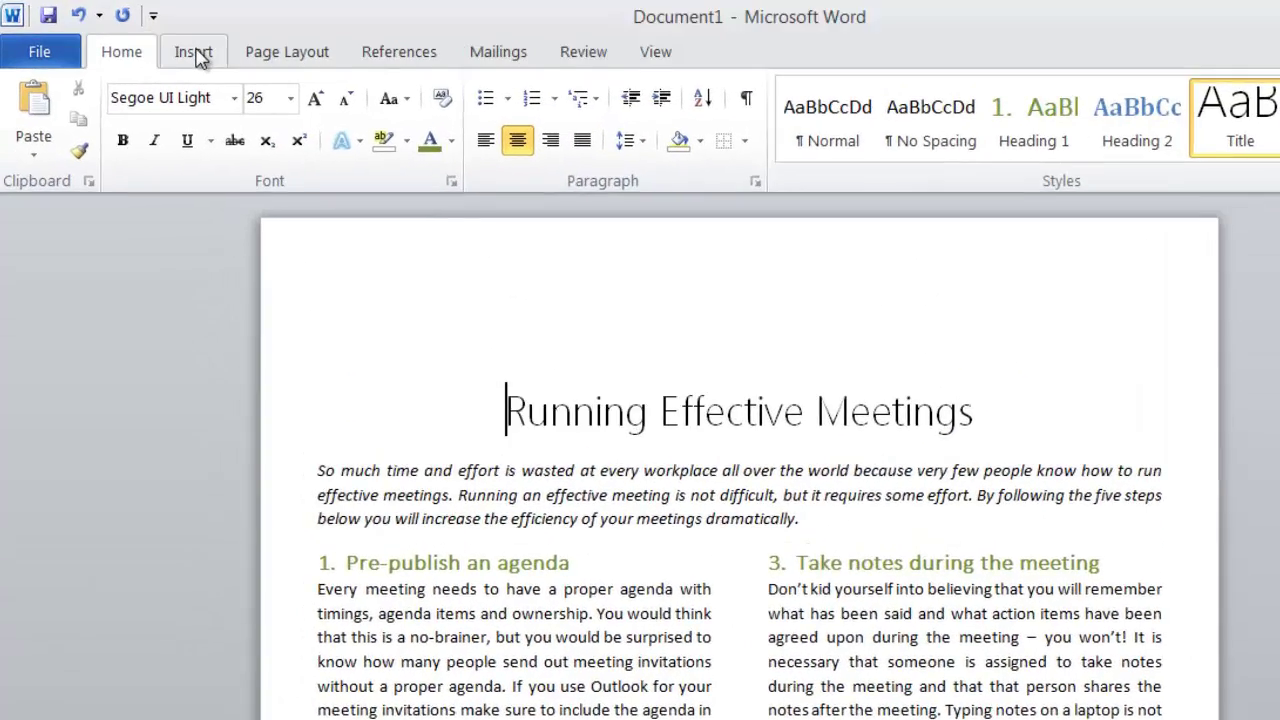
Step: Search clip art for 'meeting' and insert the photo of four people at a table
click(197, 57)
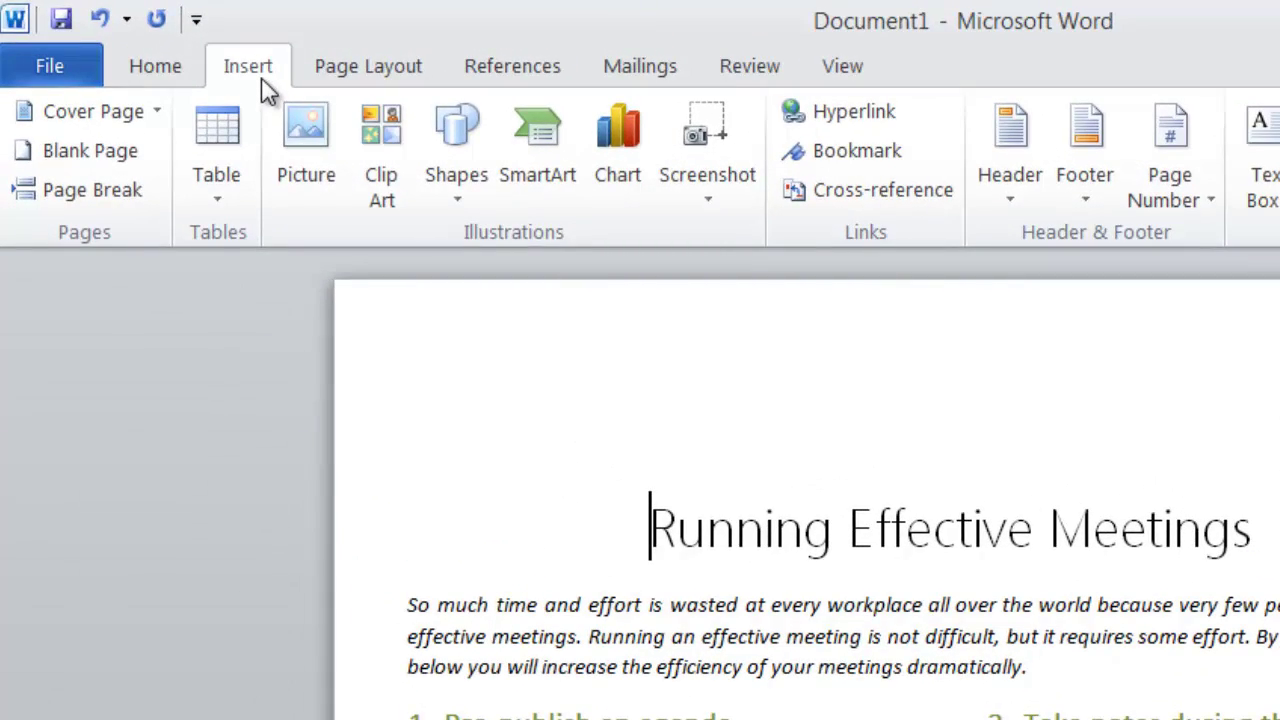
click(372, 165)
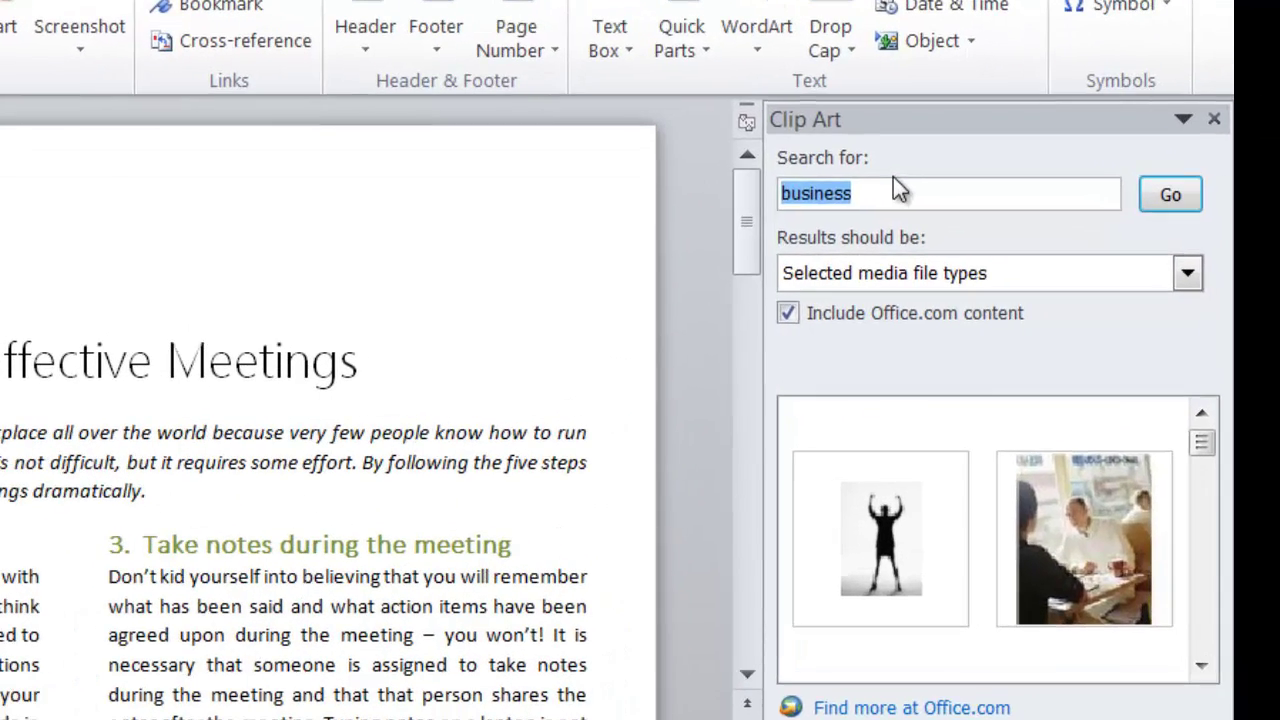
text(meeting)
key(Return)
click(971, 564)
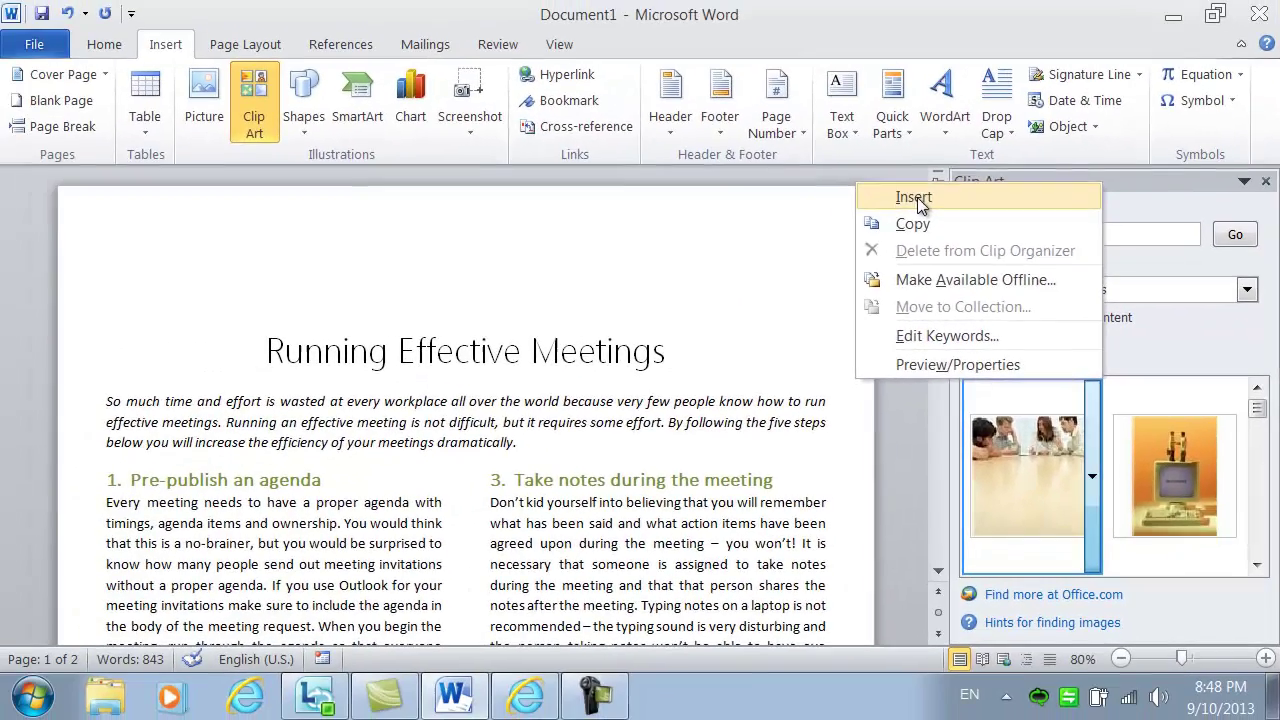
click(914, 198)
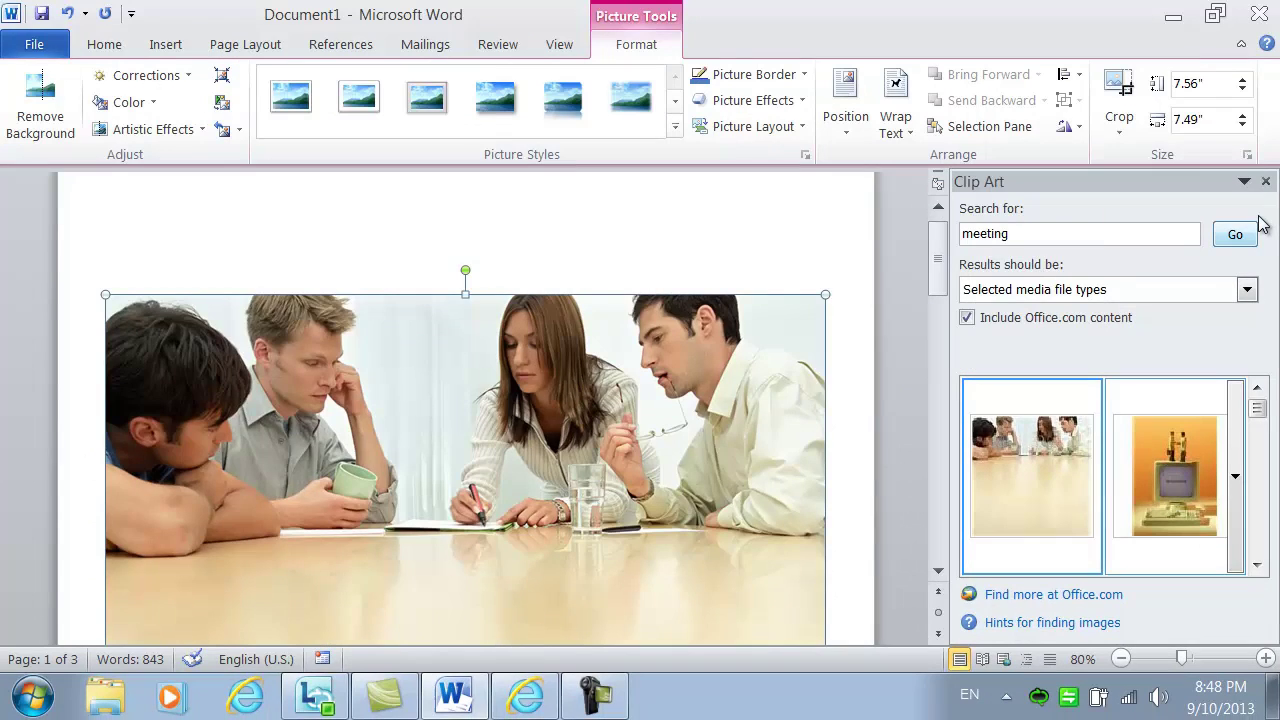
Step: Close the Clip Art pane and zoom out to 50% to show two full pages
click(1265, 181)
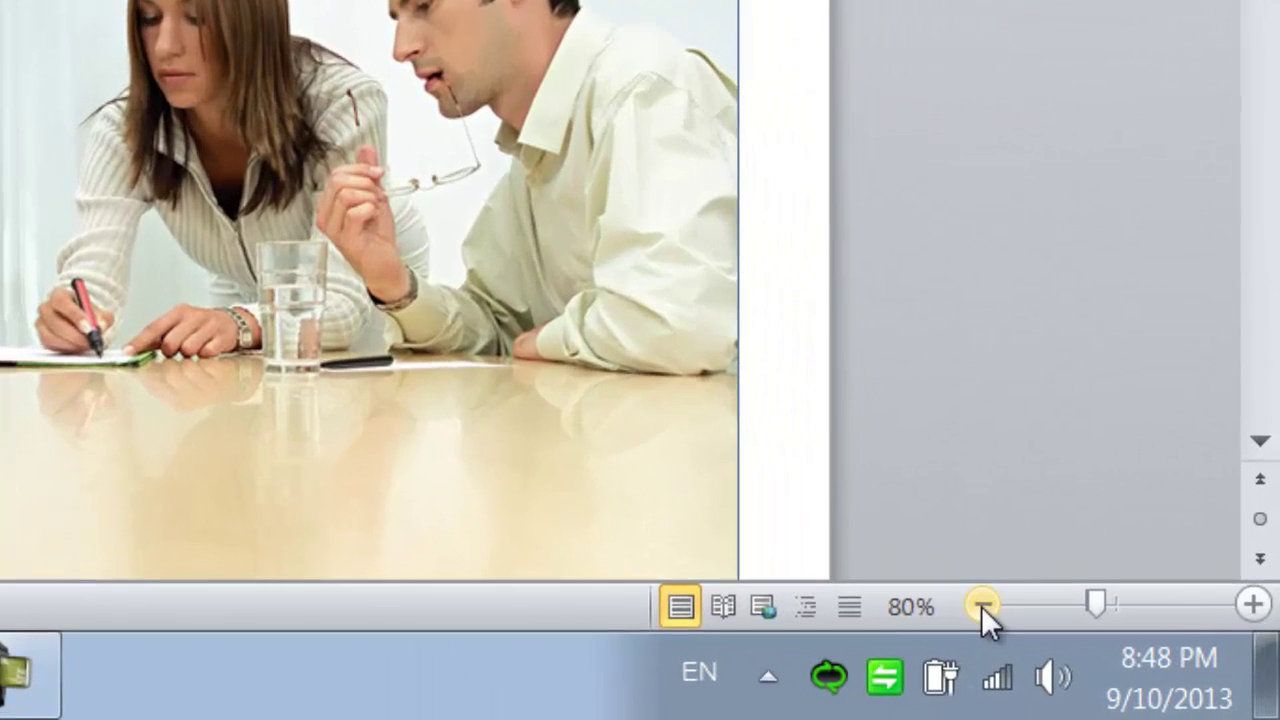
click(981, 606)
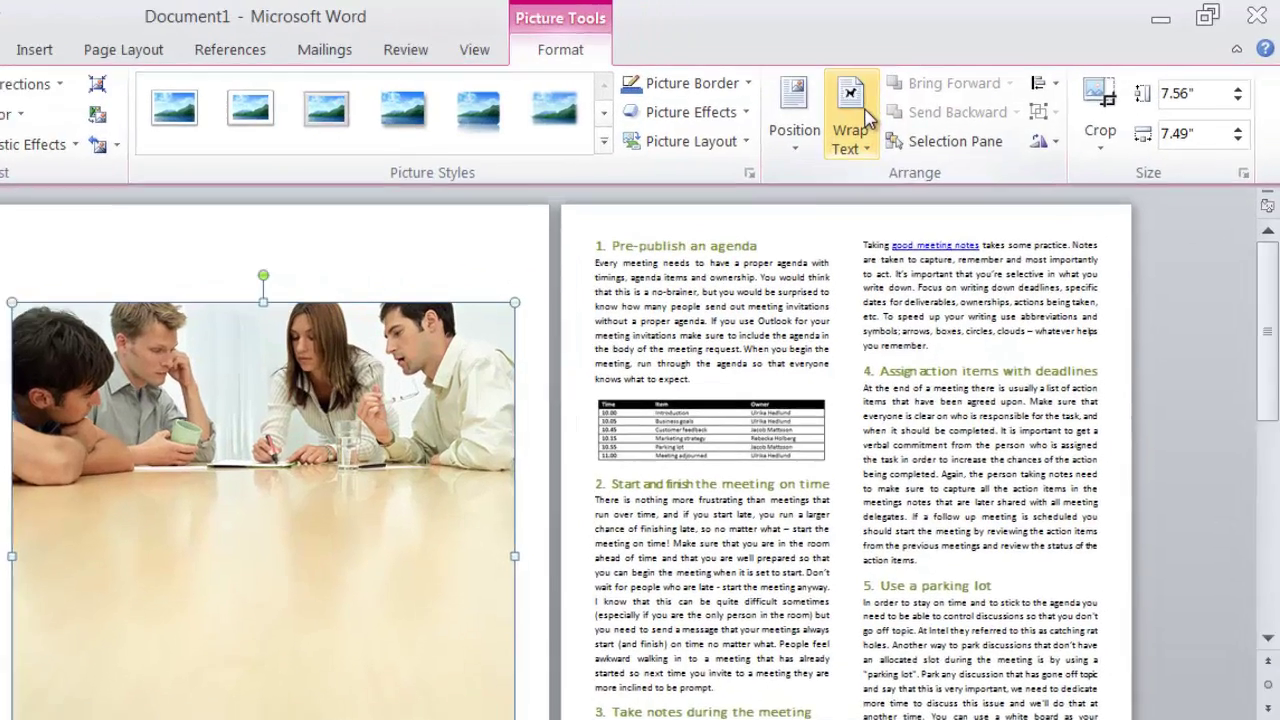
Step: Set the meeting photo behind text at page one's top-left, enlarged to full page width
click(903, 100)
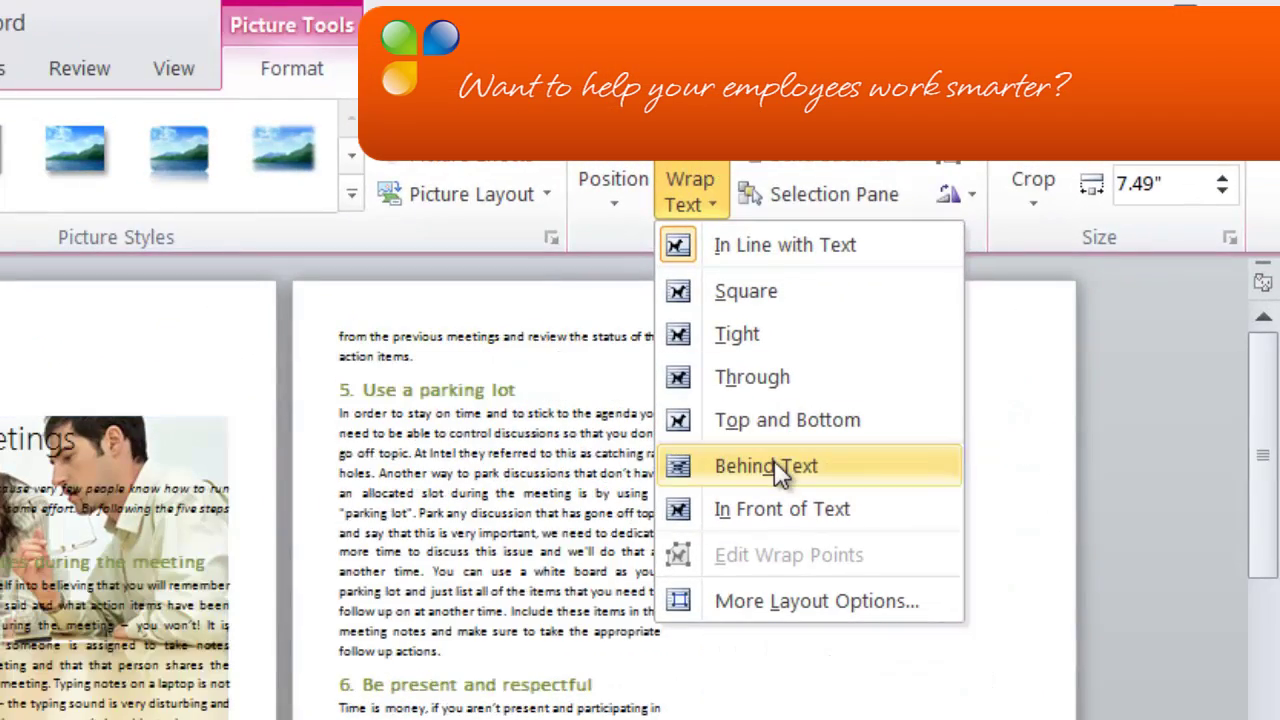
click(776, 466)
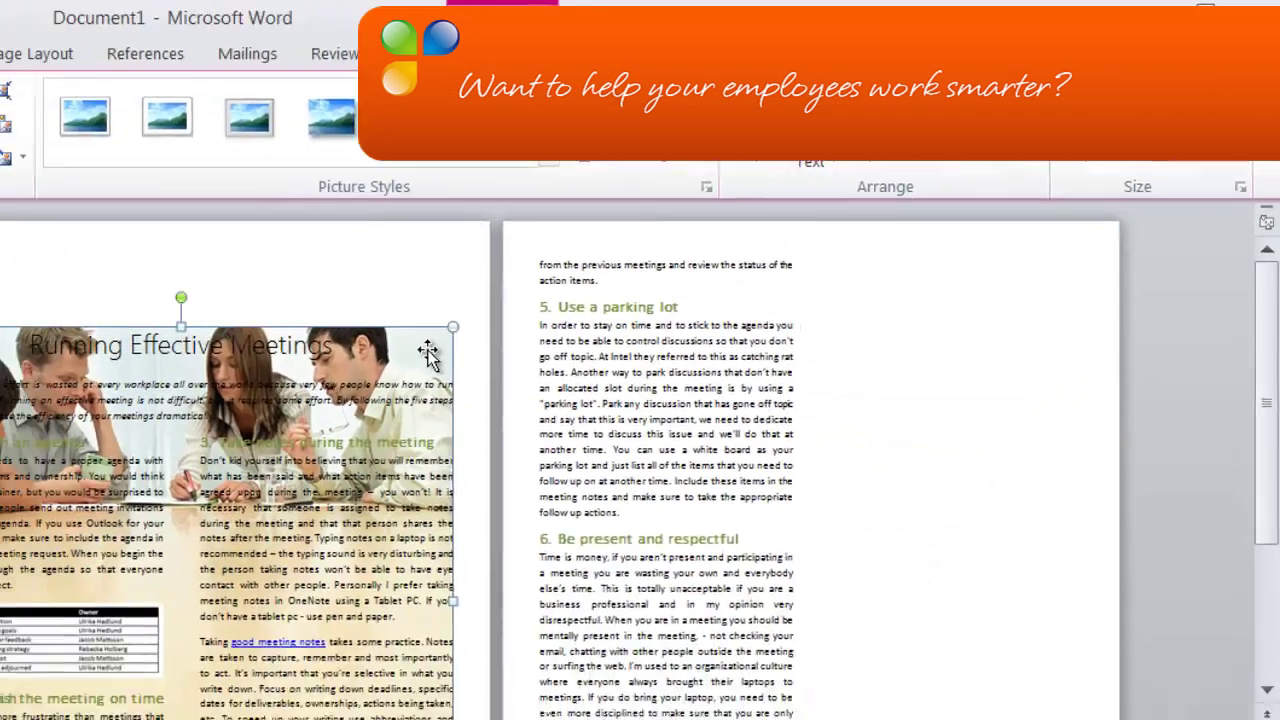
drag(428, 352, 544, 210)
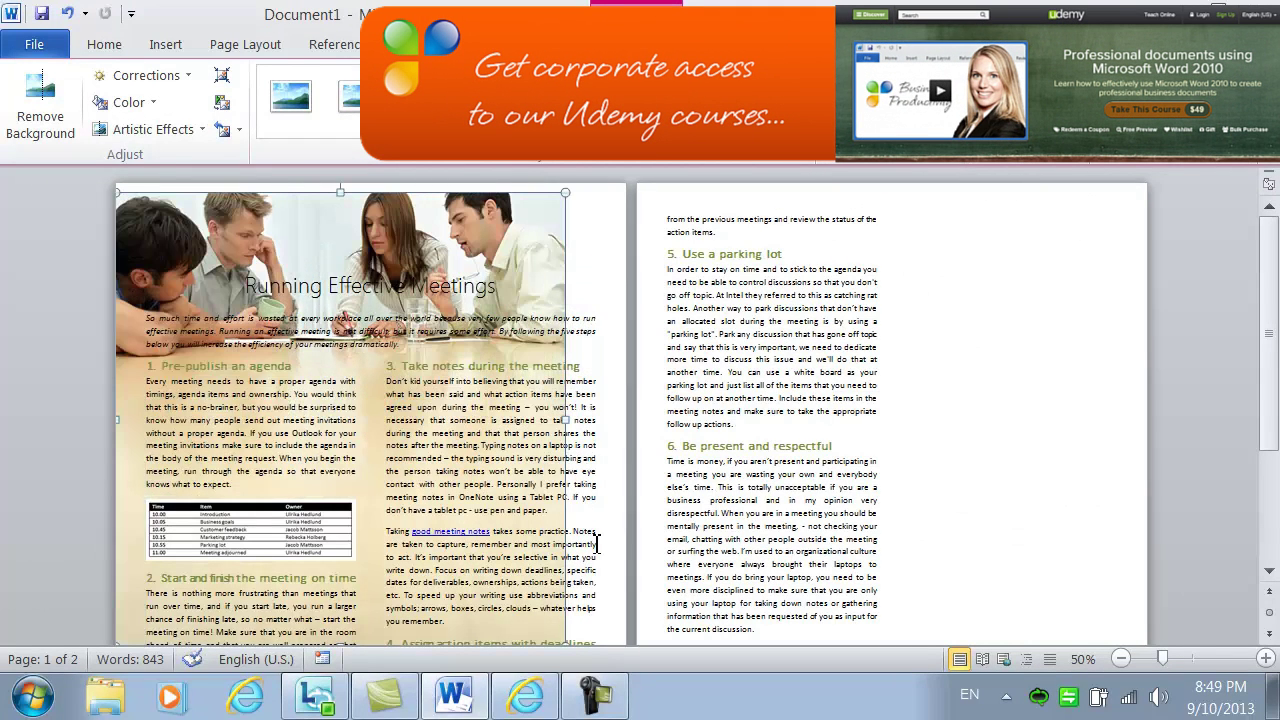
scroll(597, 565, down, 3)
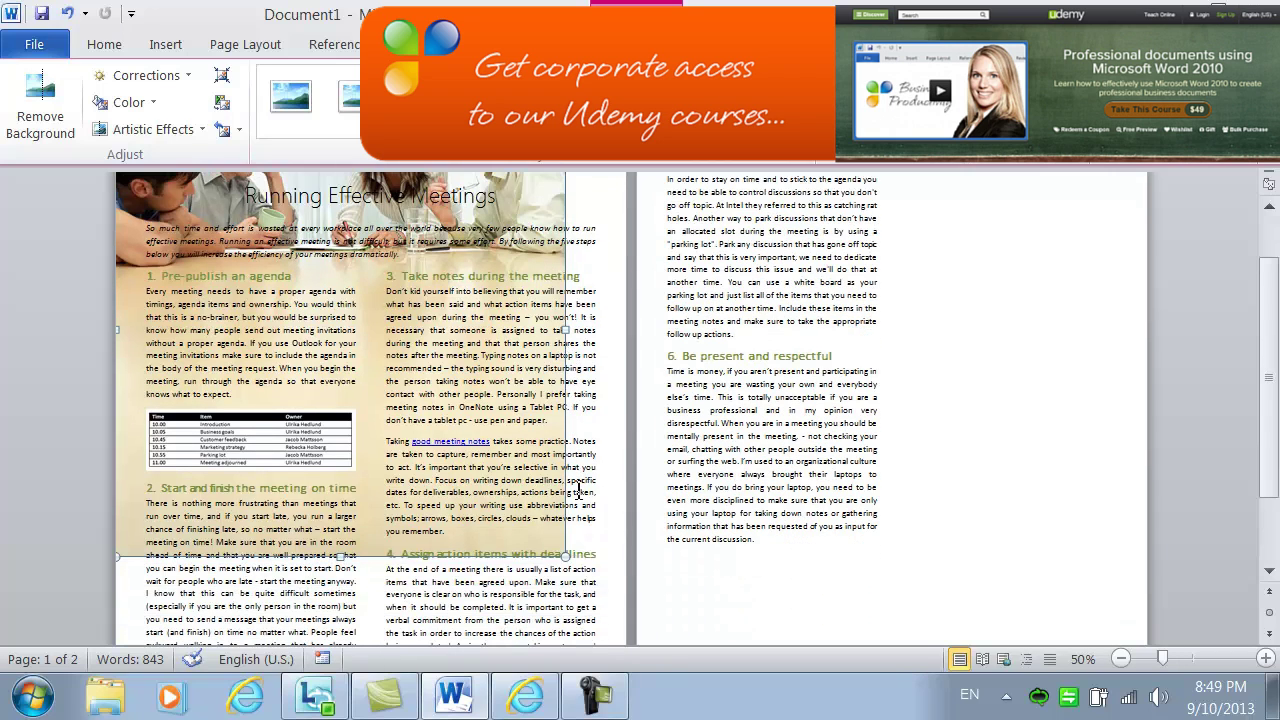
drag(567, 553, 628, 610)
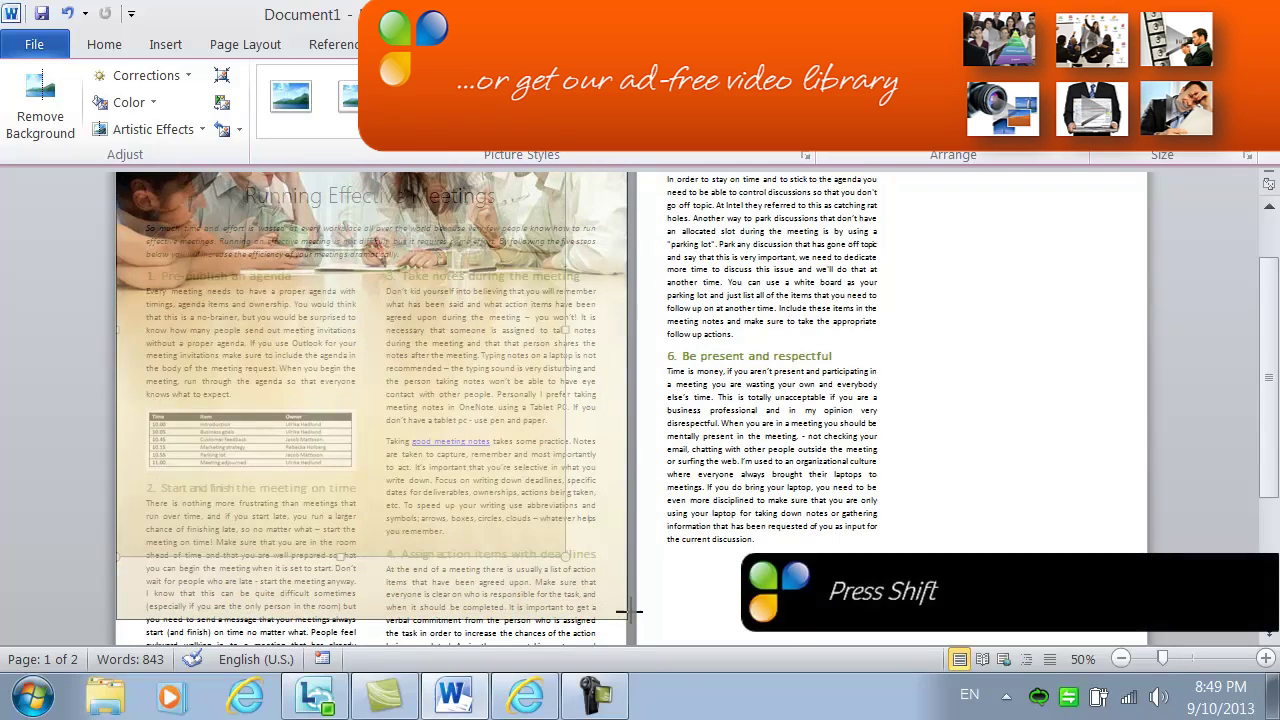
drag(628, 610, 627, 608)
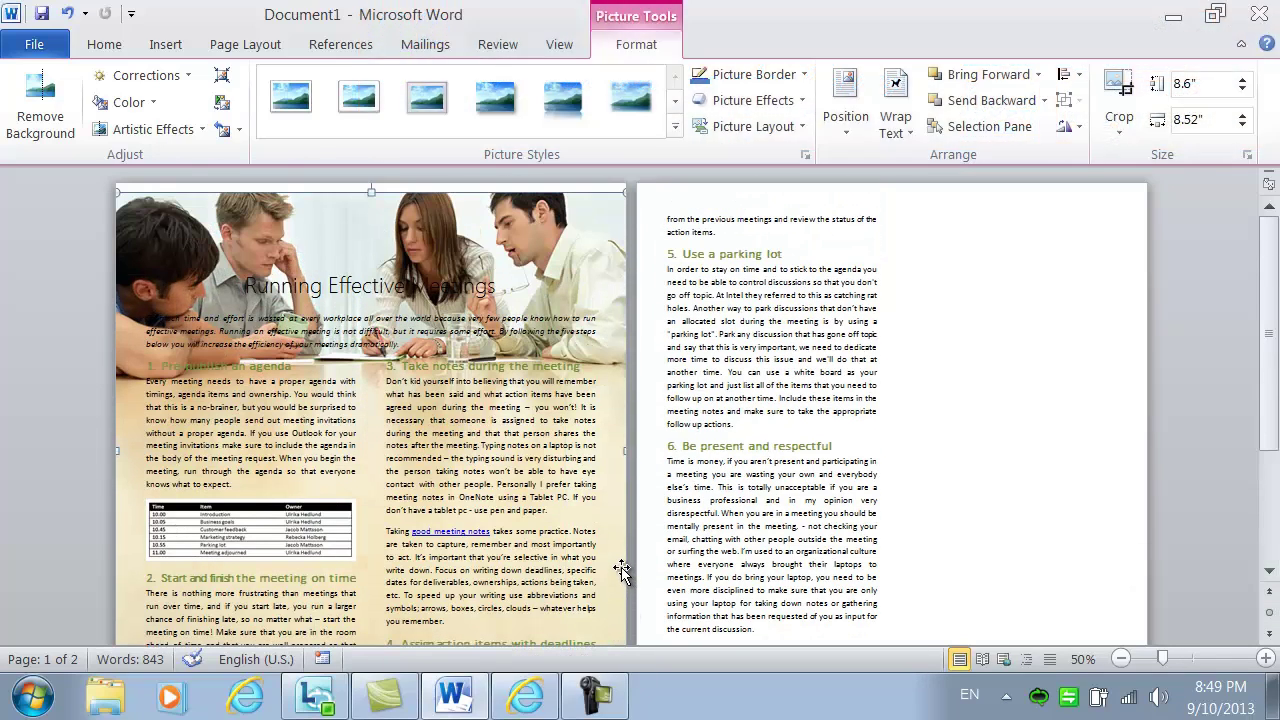
Step: Crop the top and bottom off the meeting photo
click(1118, 88)
drag(371, 193, 380, 250)
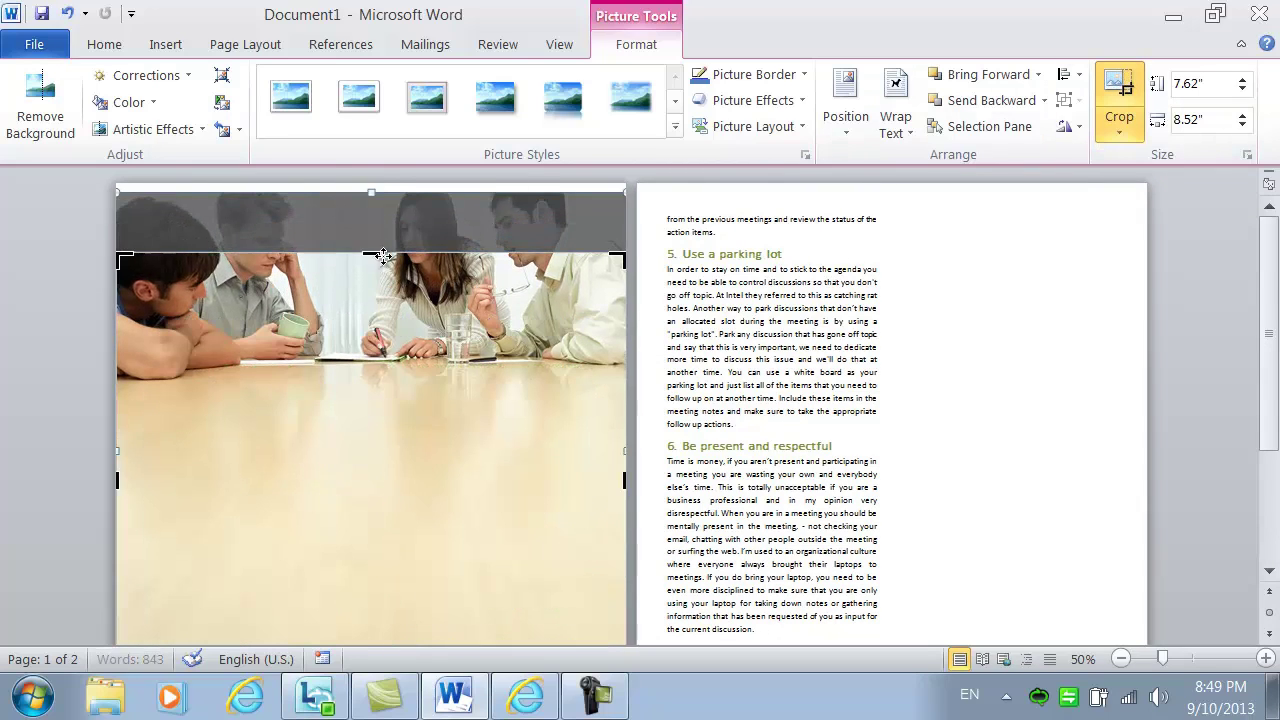
drag(372, 588, 378, 248)
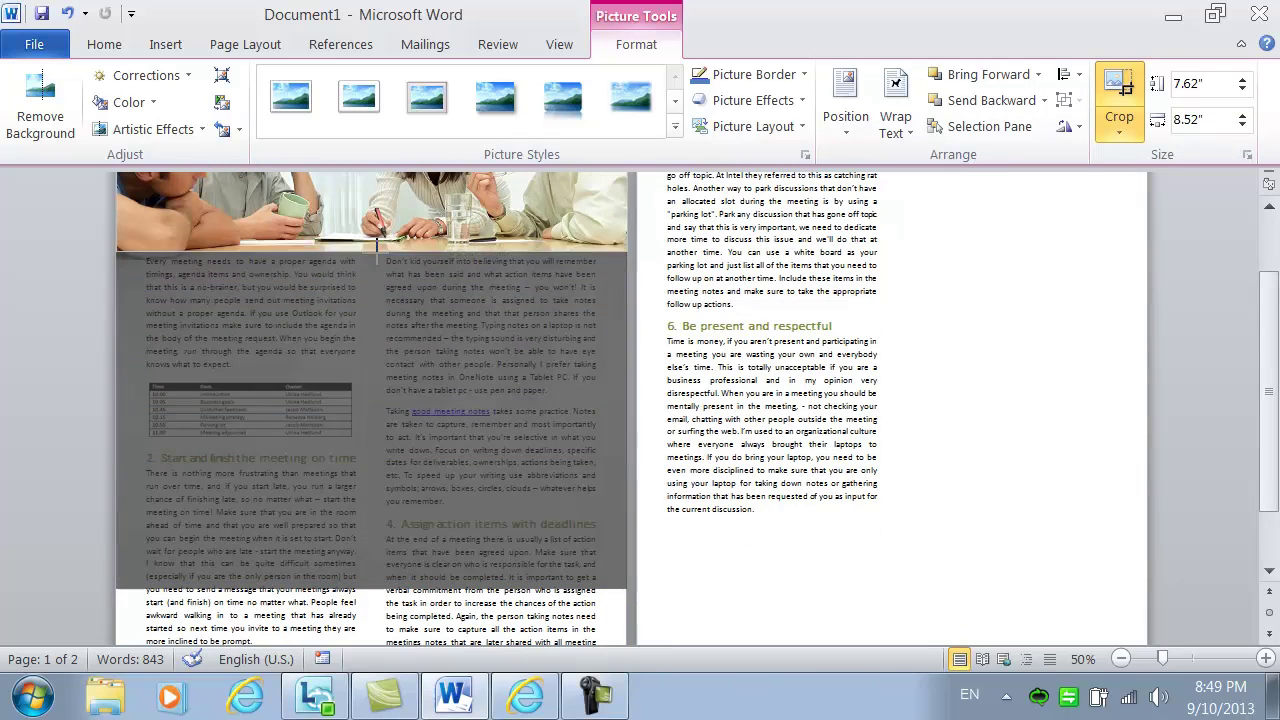
click(62, 304)
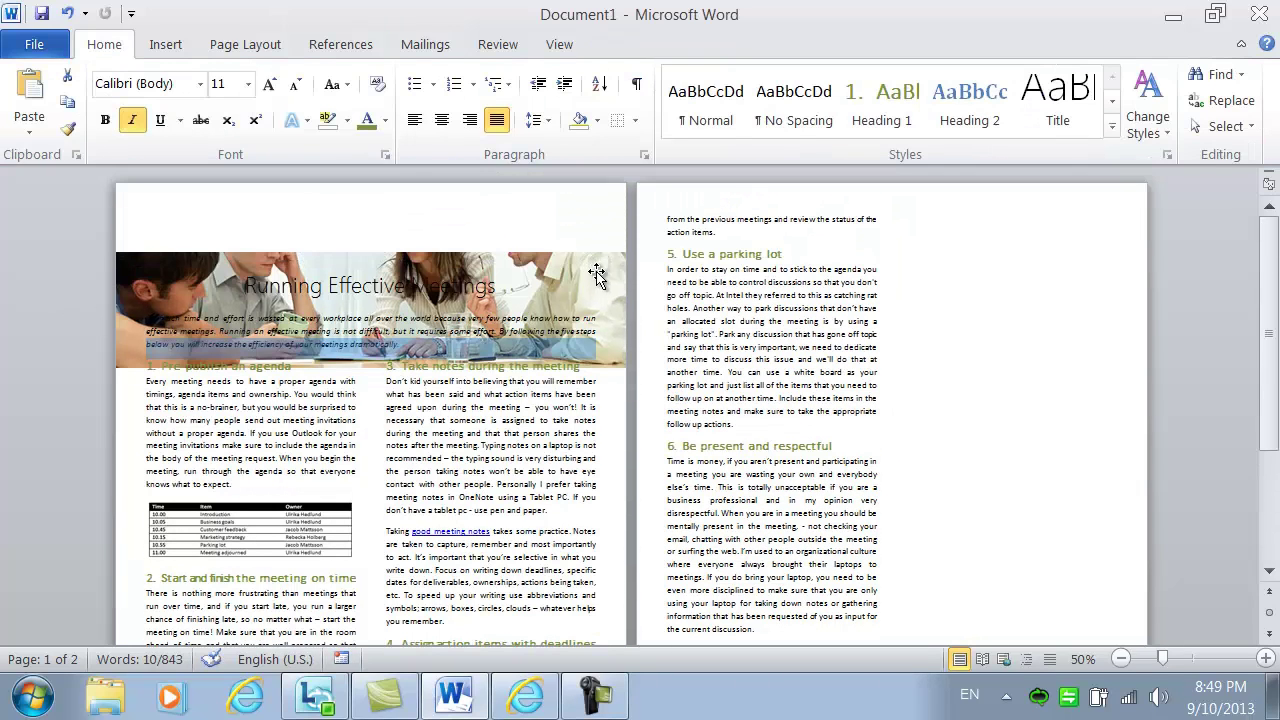
Step: Crop the photo further into a short banner sitting above the title
click(594, 201)
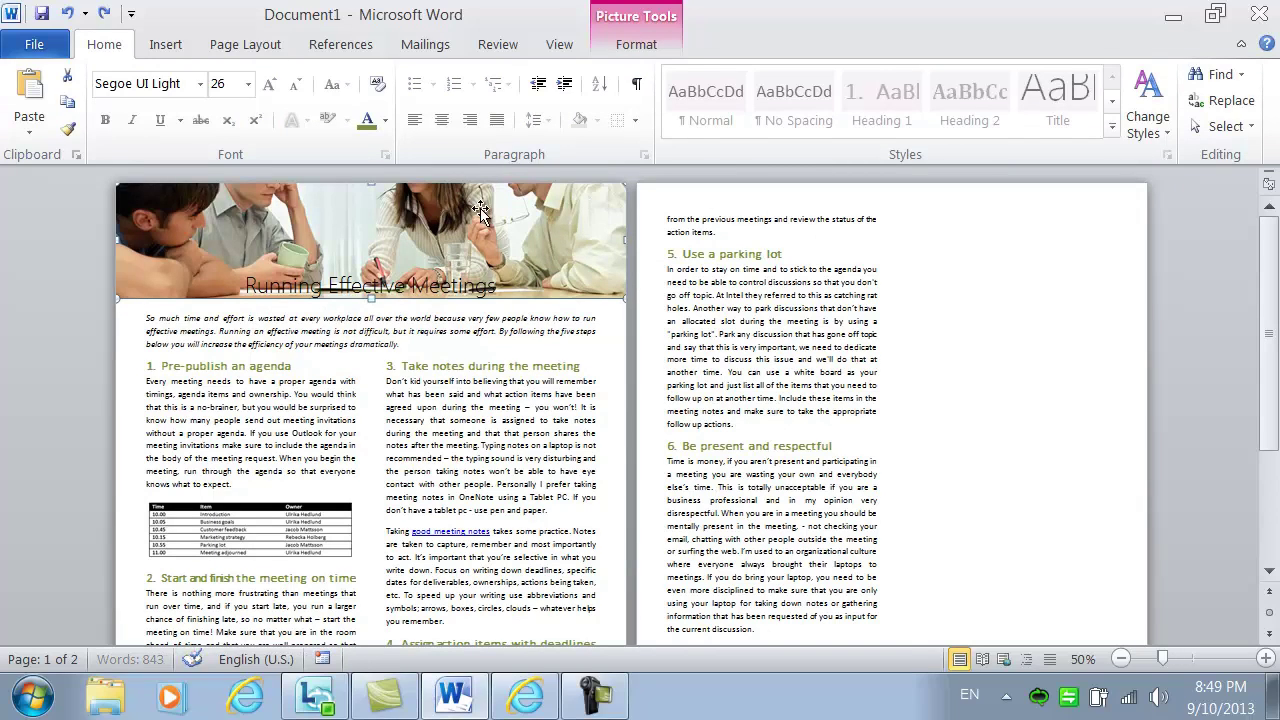
click(636, 44)
click(1119, 100)
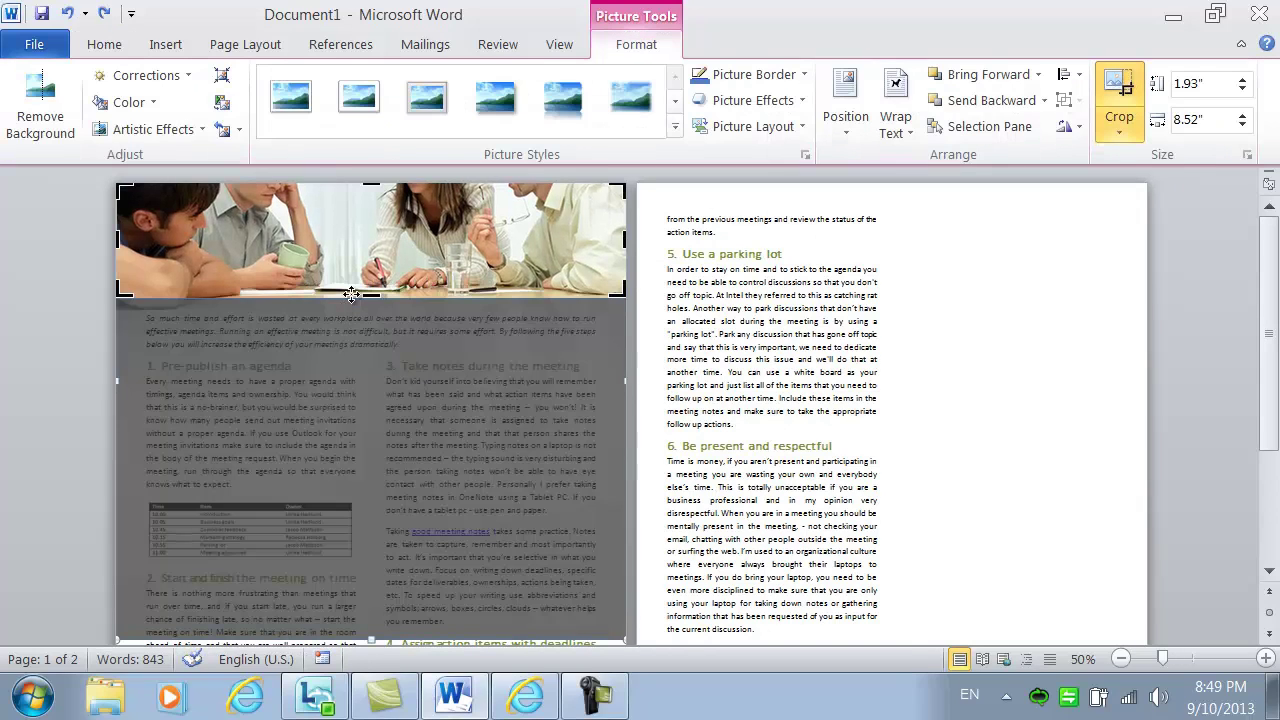
drag(371, 292, 371, 263)
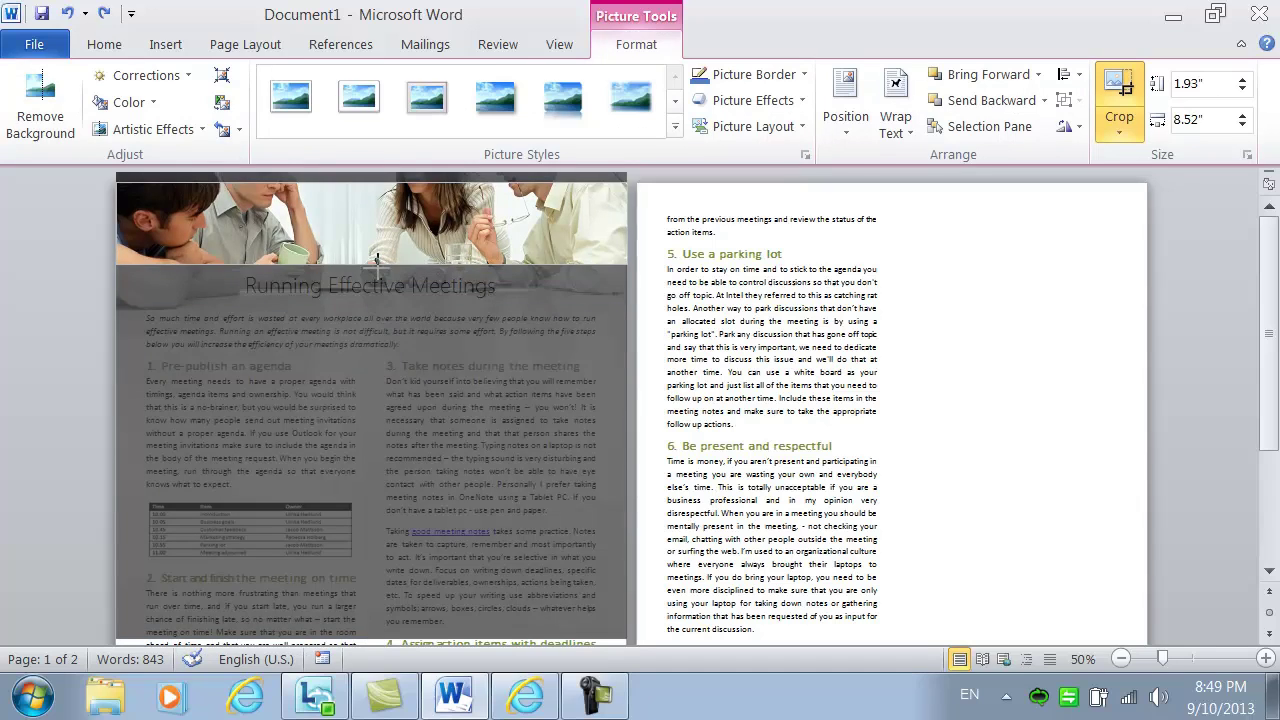
click(75, 297)
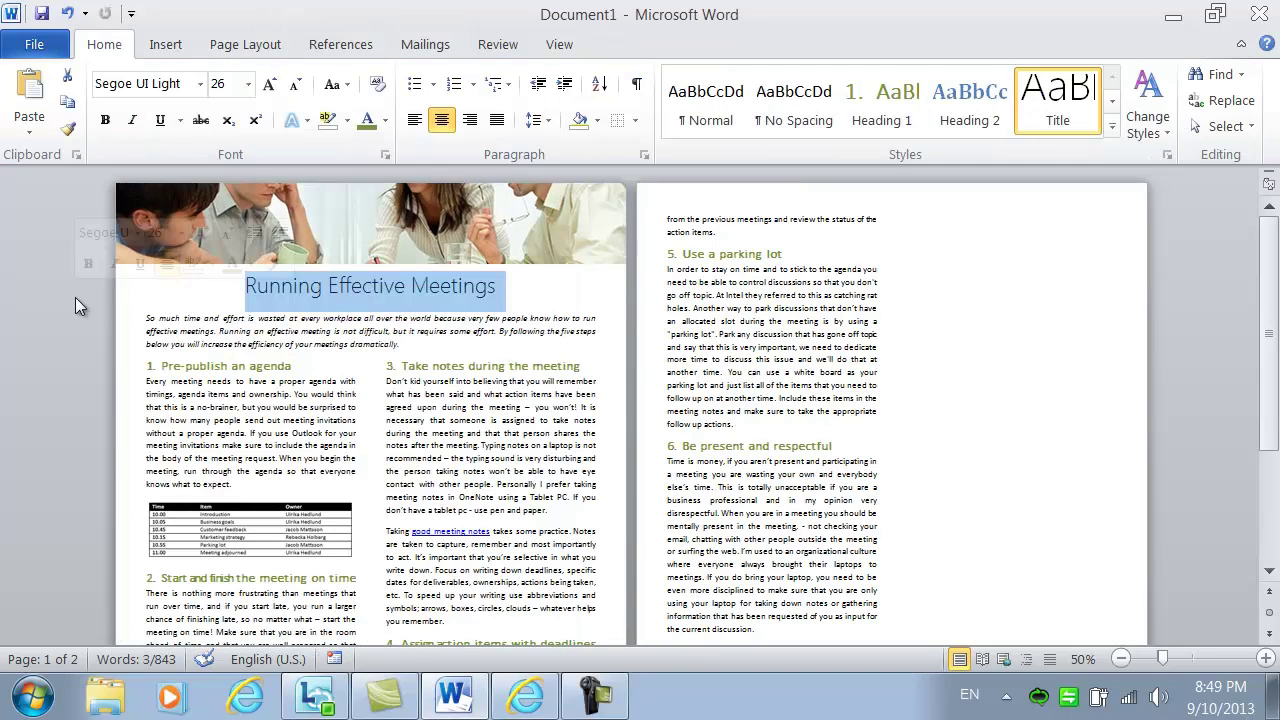
Step: Insert a column break before section 6, Be present and respectful, moving it to the next column
click(234, 320)
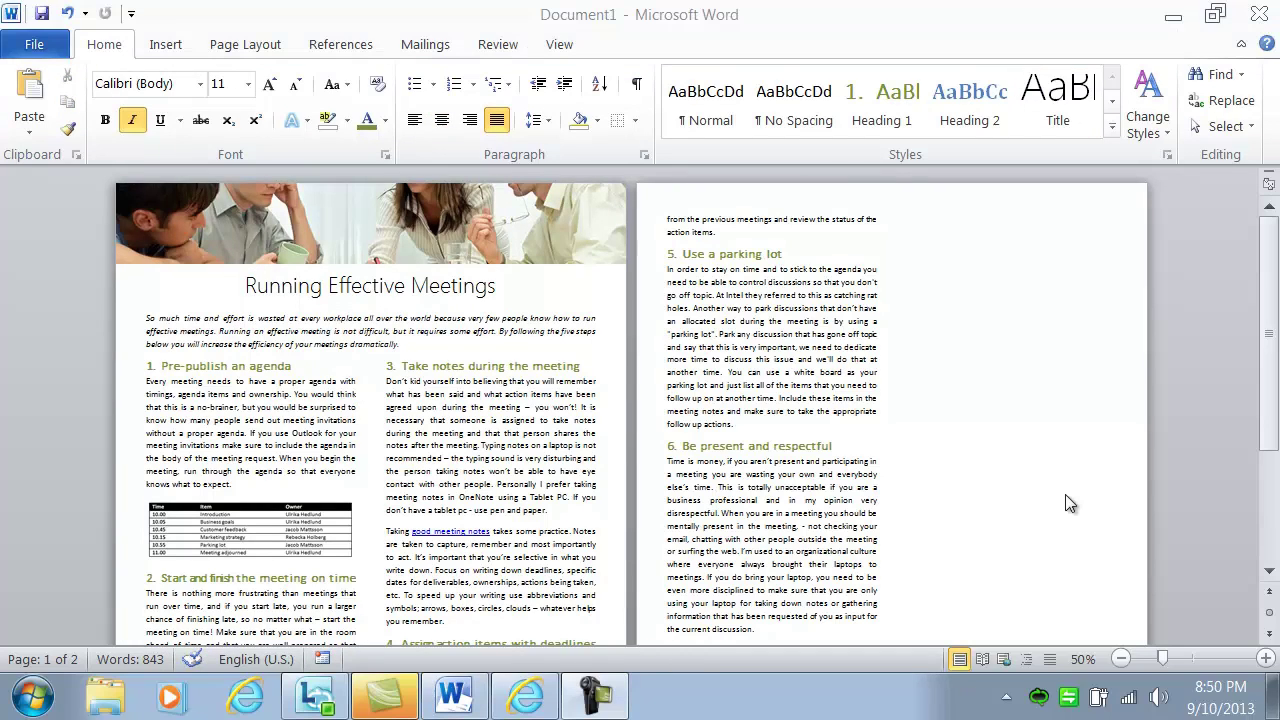
click(697, 450)
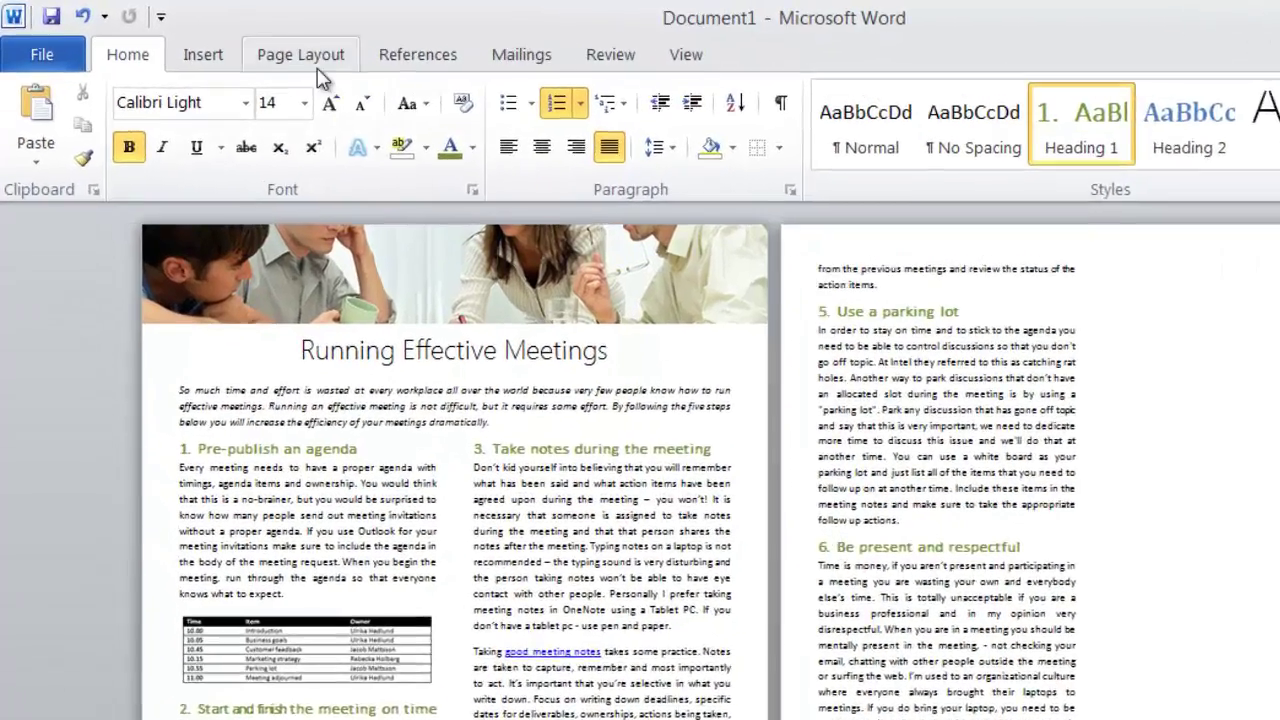
click(247, 44)
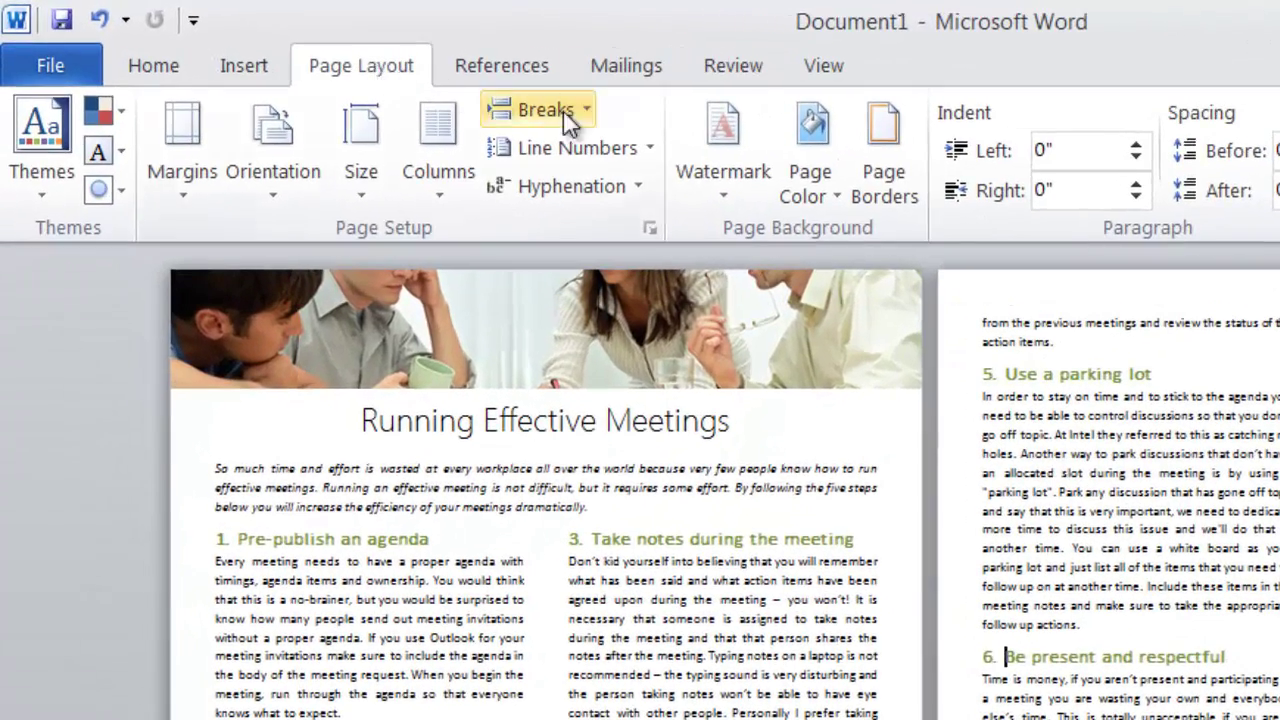
click(570, 109)
click(651, 311)
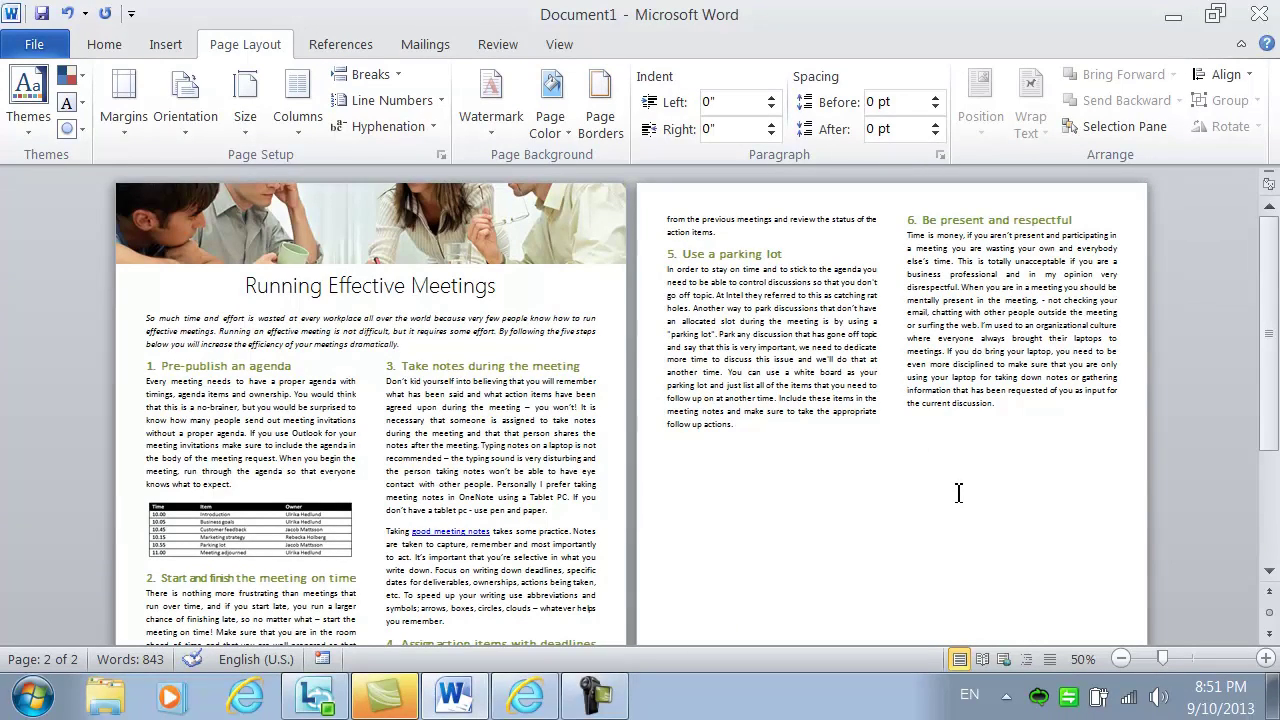
Step: Save the article as Running Effective Meetings in the Running Effective Meetings Article folder
click(42, 14)
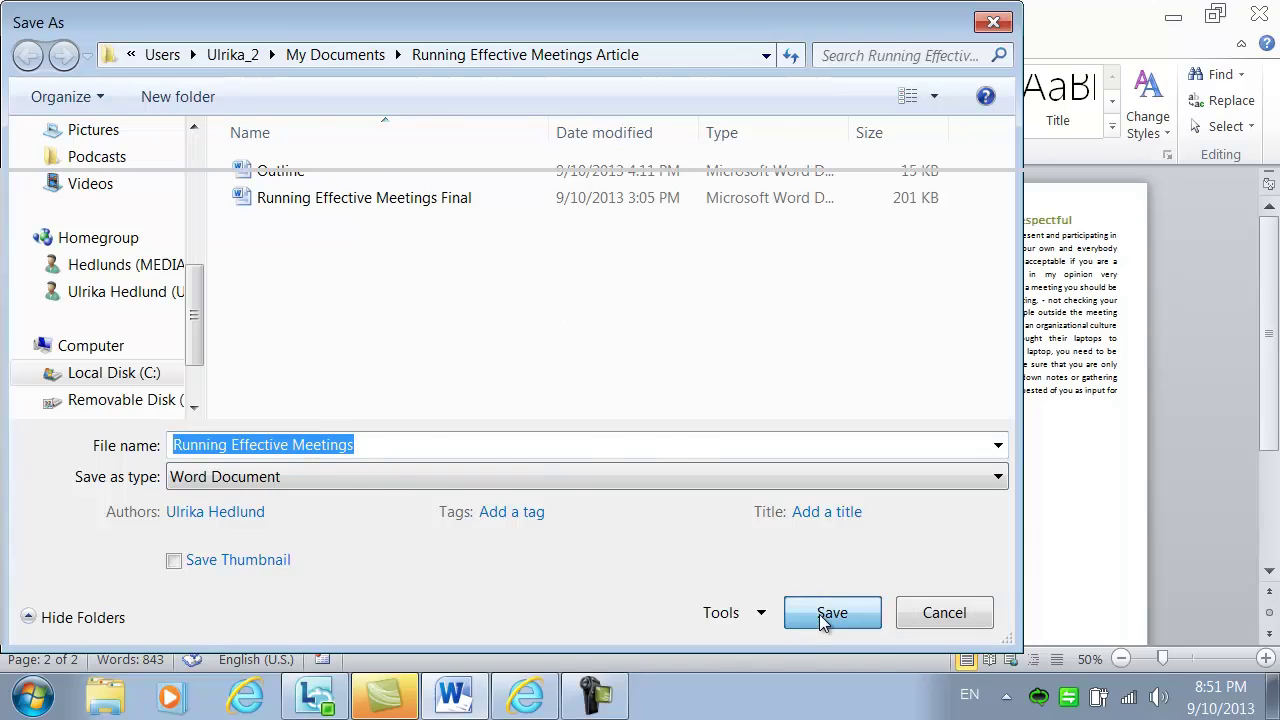
click(819, 614)
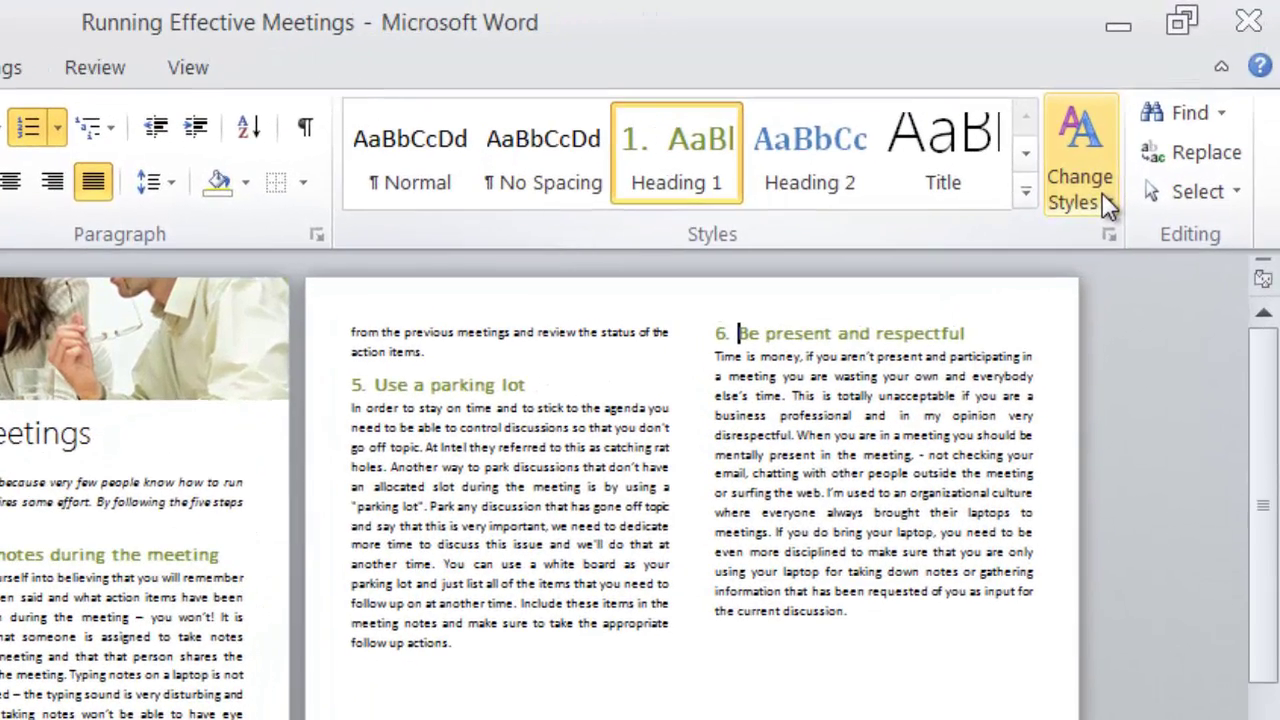
Step: Save the current styles as a quick style set via Change Styles > Style Set
click(1104, 200)
mouse_move(1160, 159)
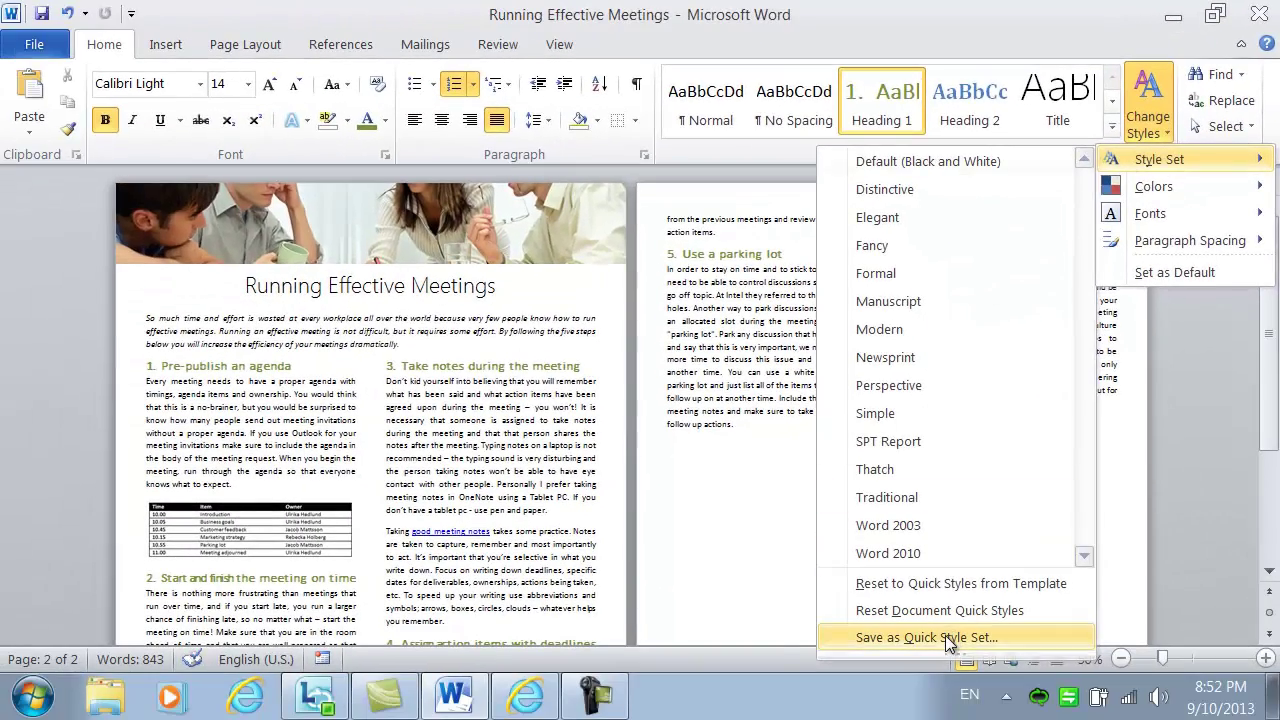
click(945, 636)
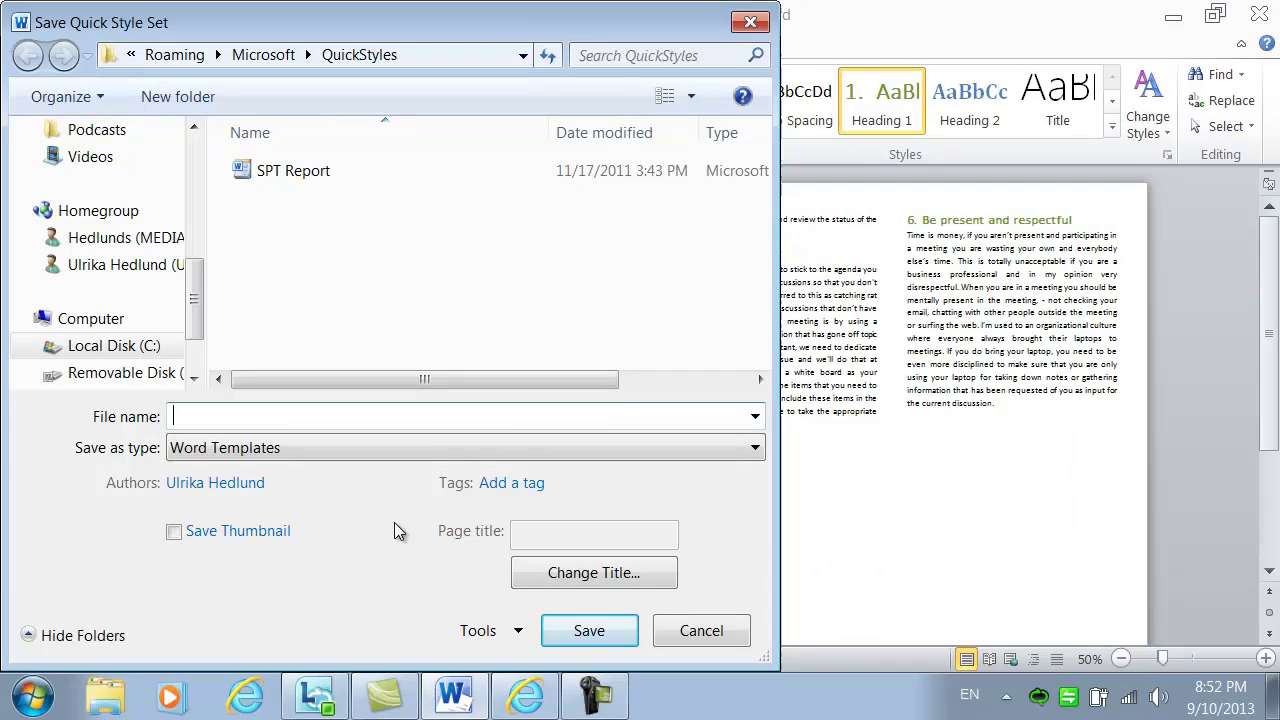
text(Article)
key(Return)
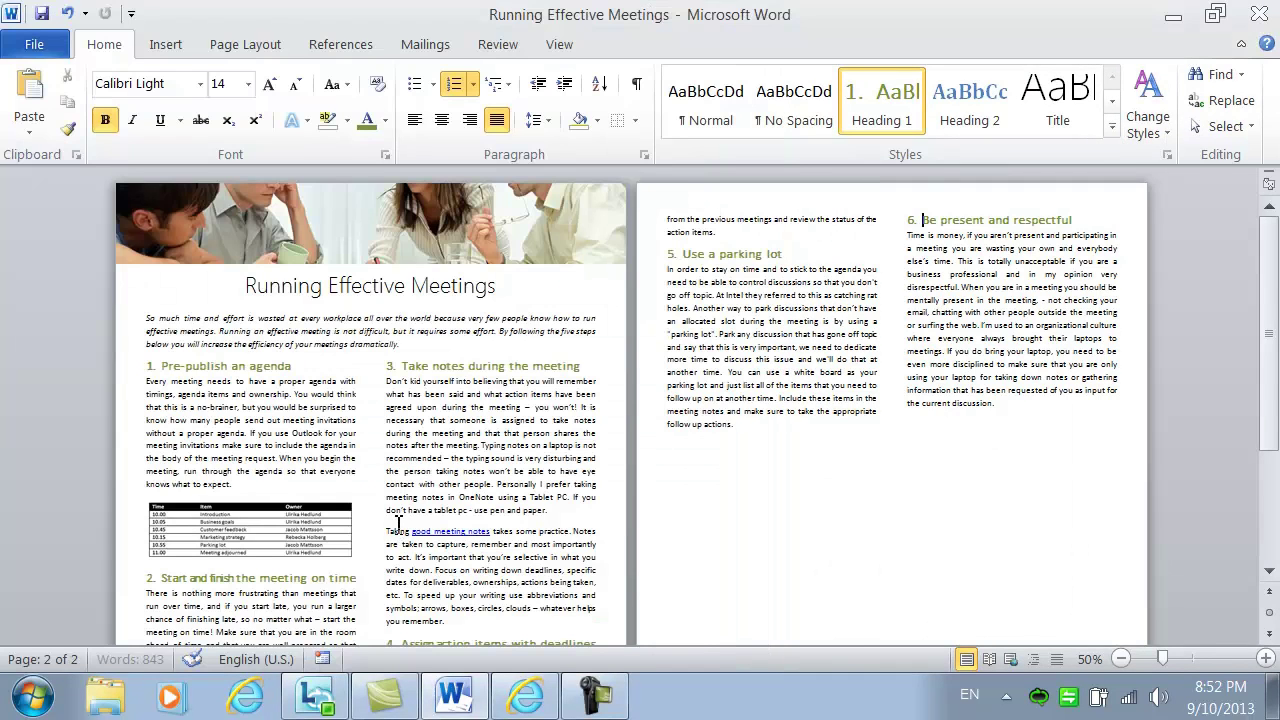
click(1148, 125)
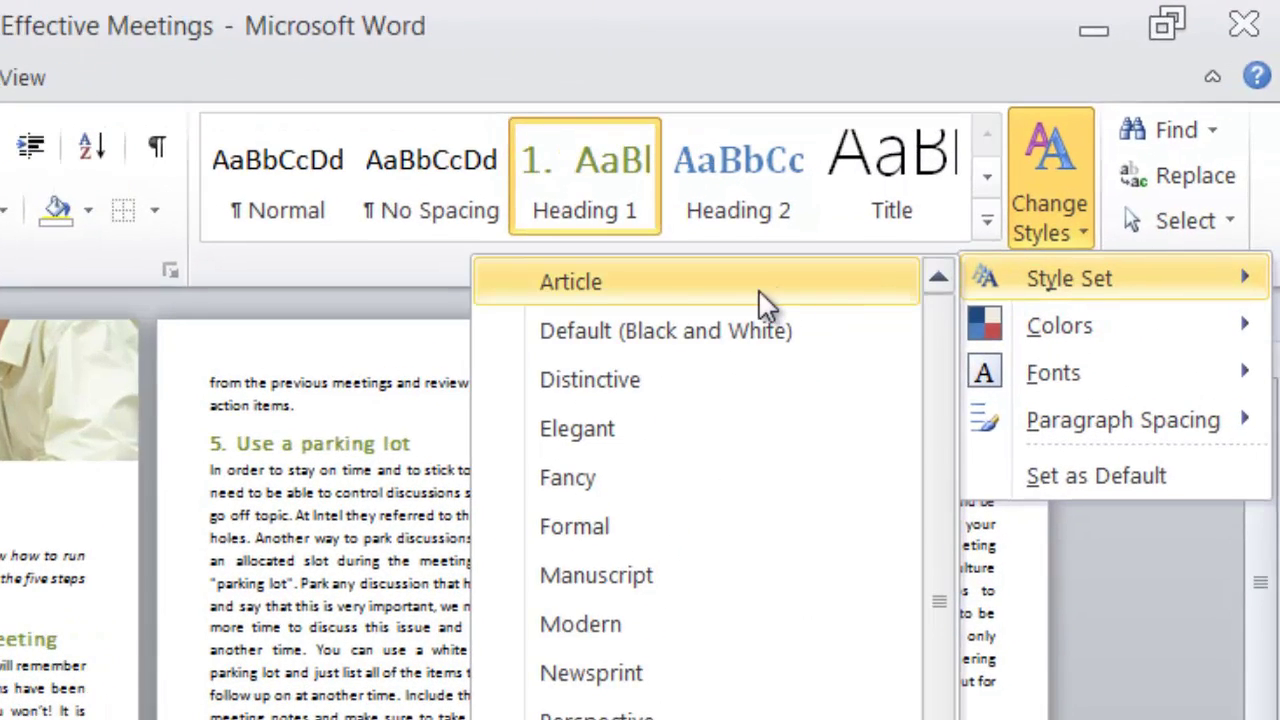